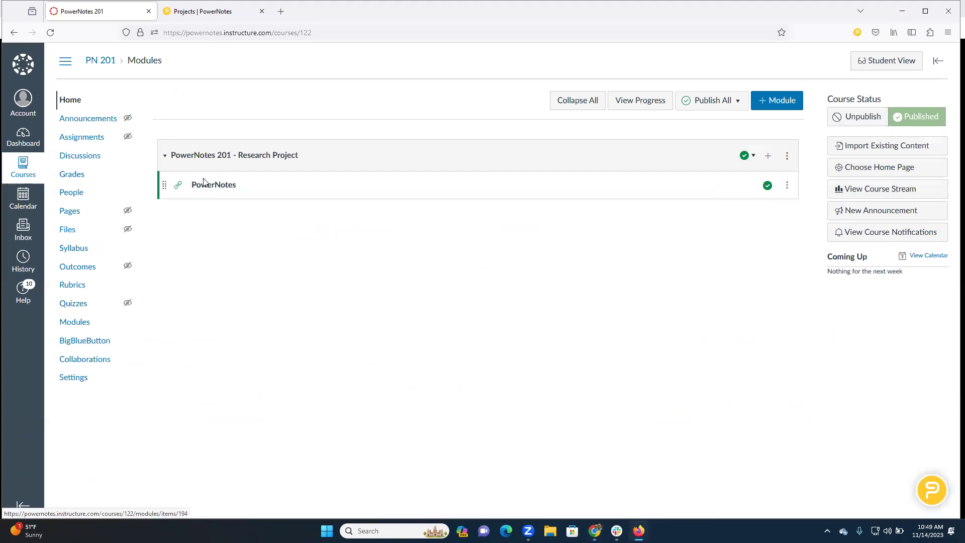
Switch from the Canvas course to the PowerNotes Projects page and look through the project cards
click(215, 13)
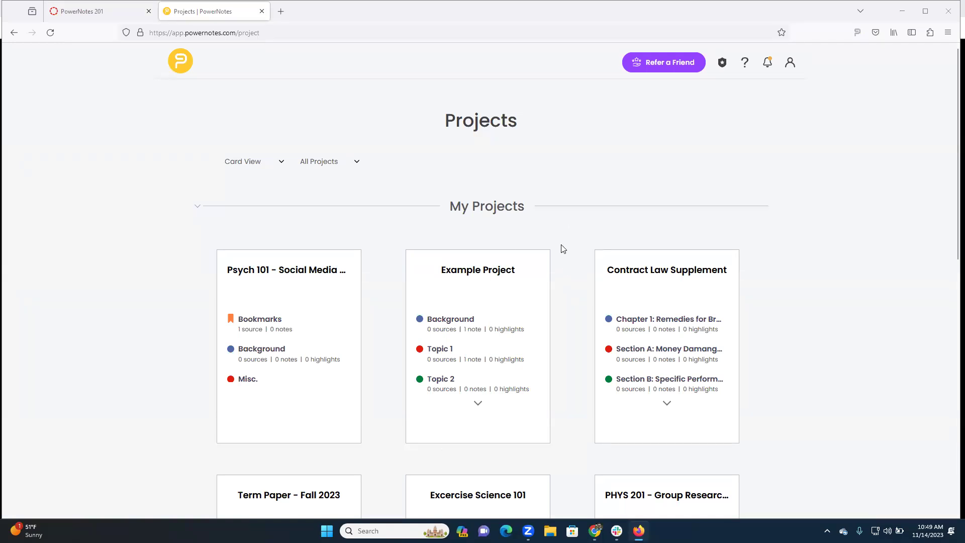
scroll(504, 187, down, 4)
scroll(526, 179, down, 4)
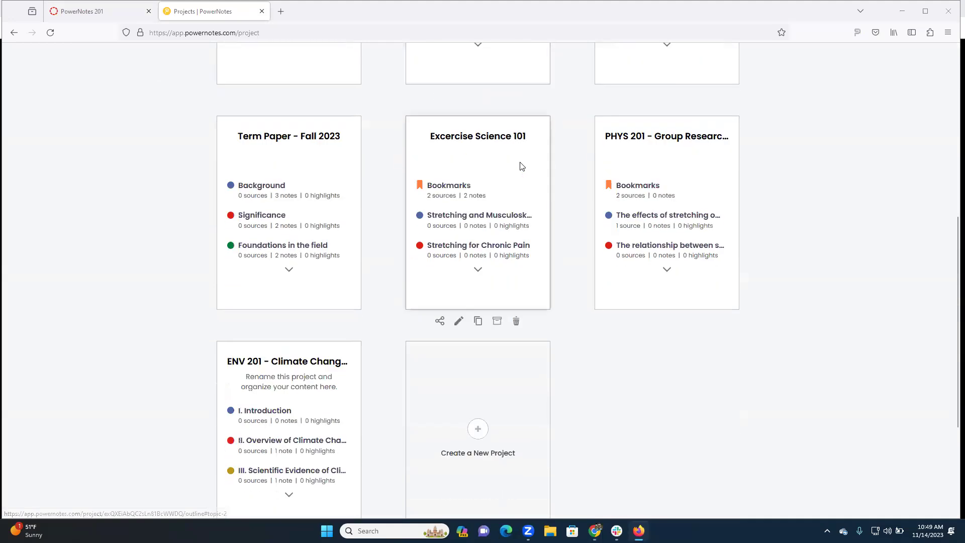
scroll(543, 216, up, 8)
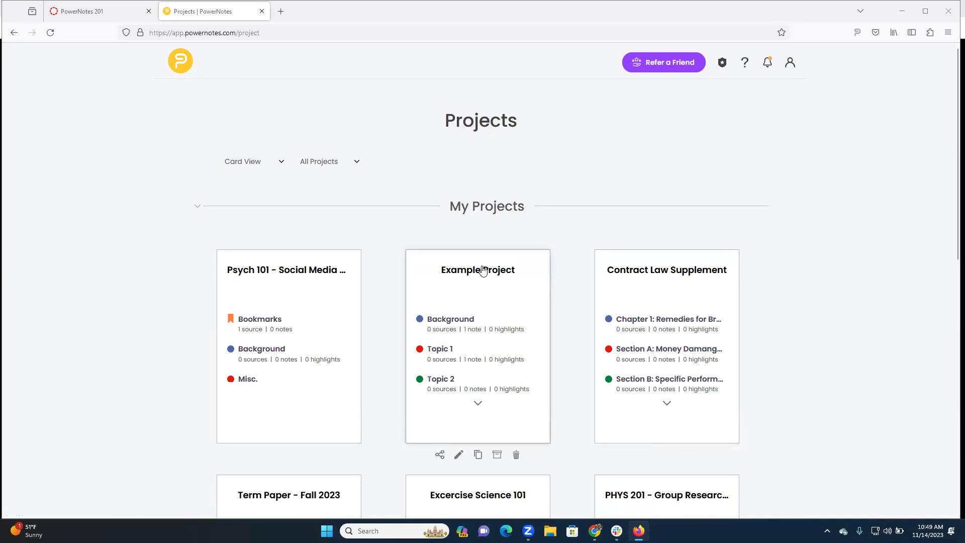
Open the Contract Law Supplement project, review its topic outline, and return to the Projects page
click(637, 271)
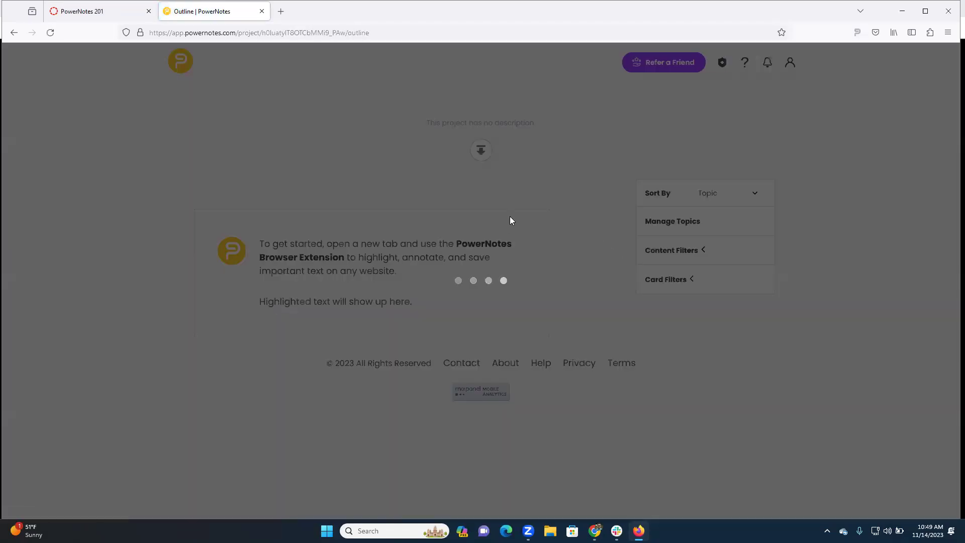
scroll(498, 222, down, 3)
scroll(498, 225, up, 3)
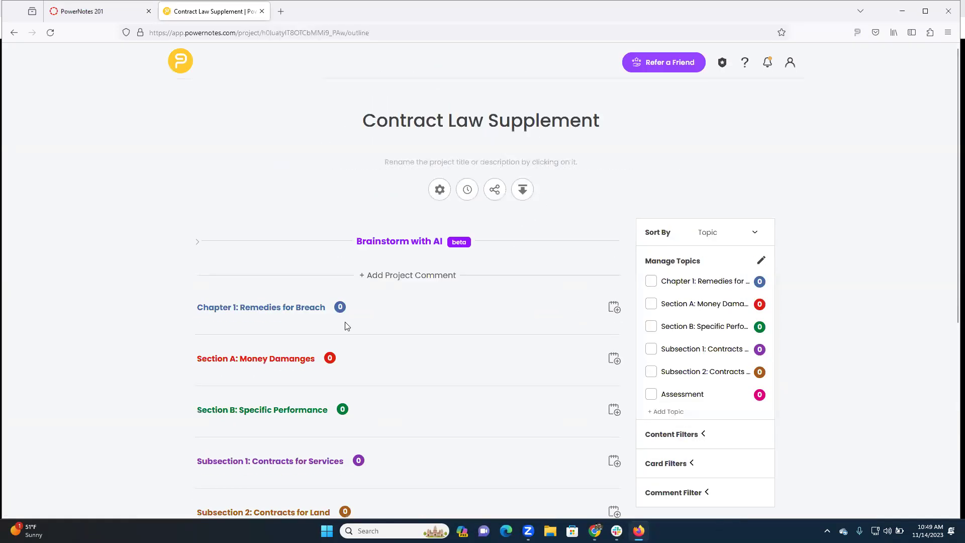
click(442, 161)
scroll(289, 306, down, 4)
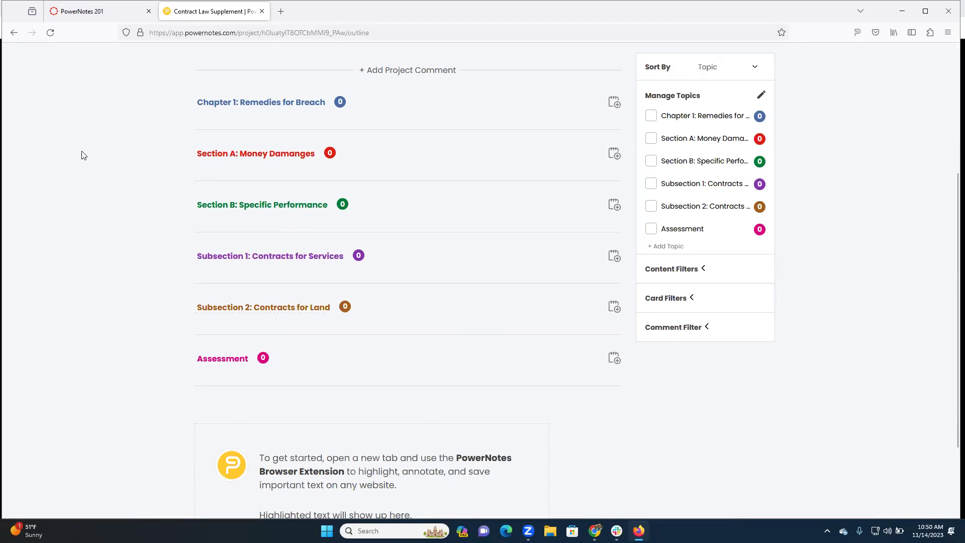
scroll(227, 322, up, 4)
click(190, 64)
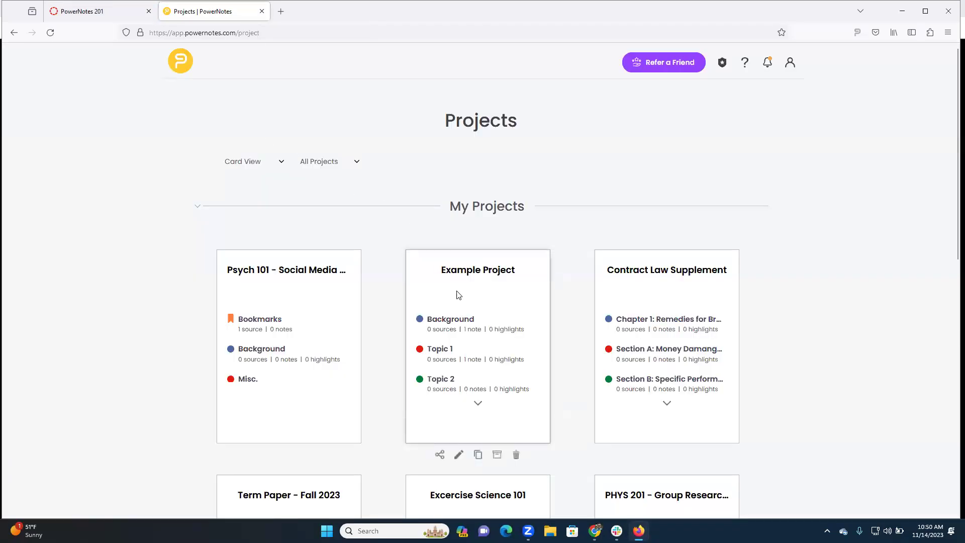
Open the Term Paper - Fall 2023 project, review the notes under each topic, and return to the Projects page
scroll(317, 292, down, 3)
scroll(323, 298, down, 2)
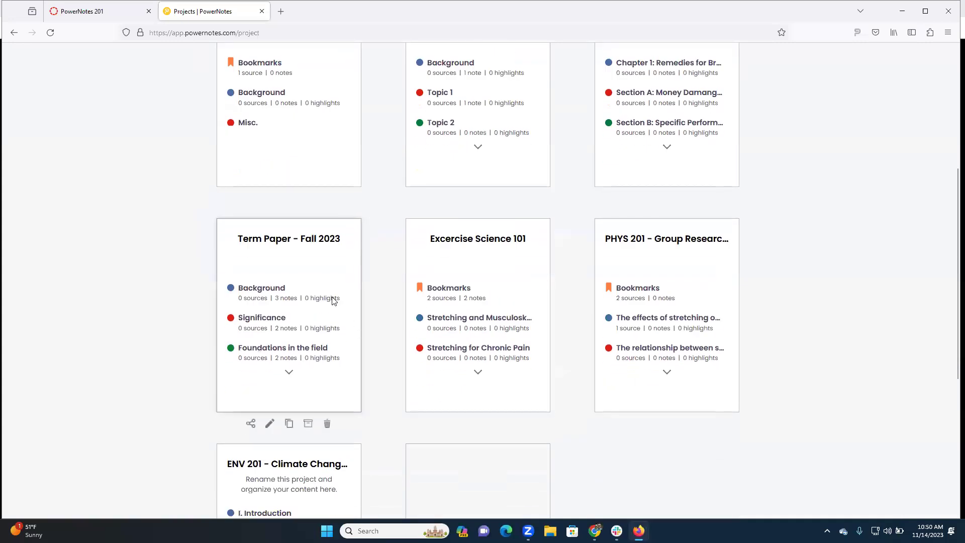
click(291, 246)
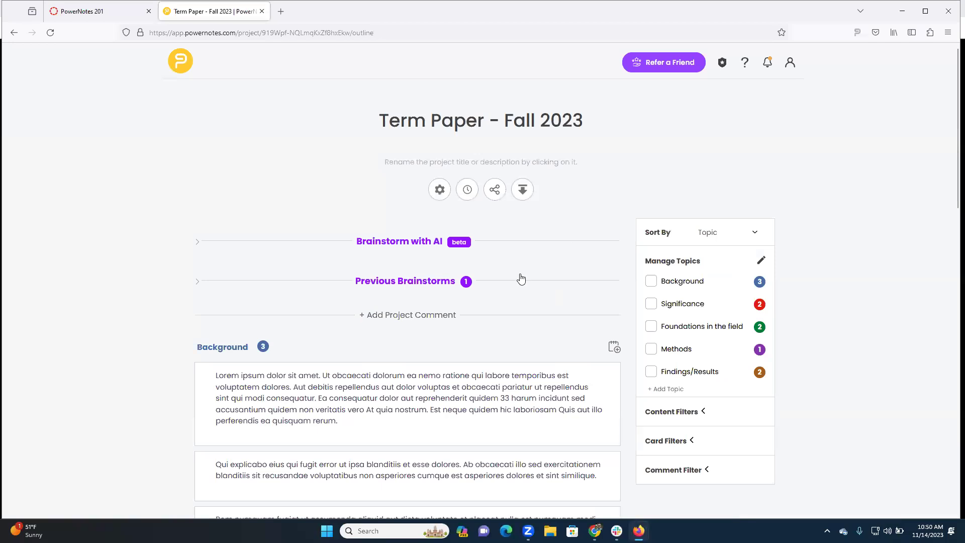
scroll(475, 316, down, 2)
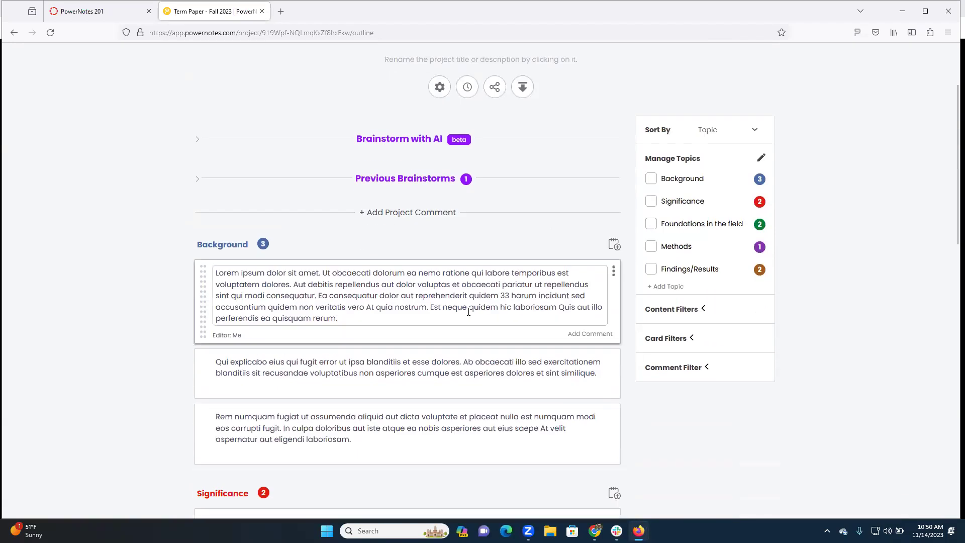
scroll(389, 320, down, 5)
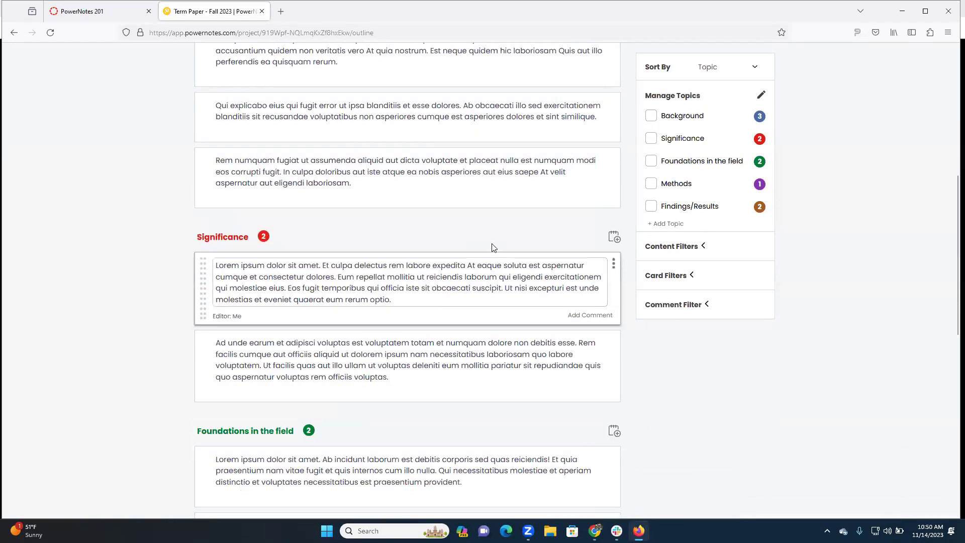
scroll(420, 375, down, 6)
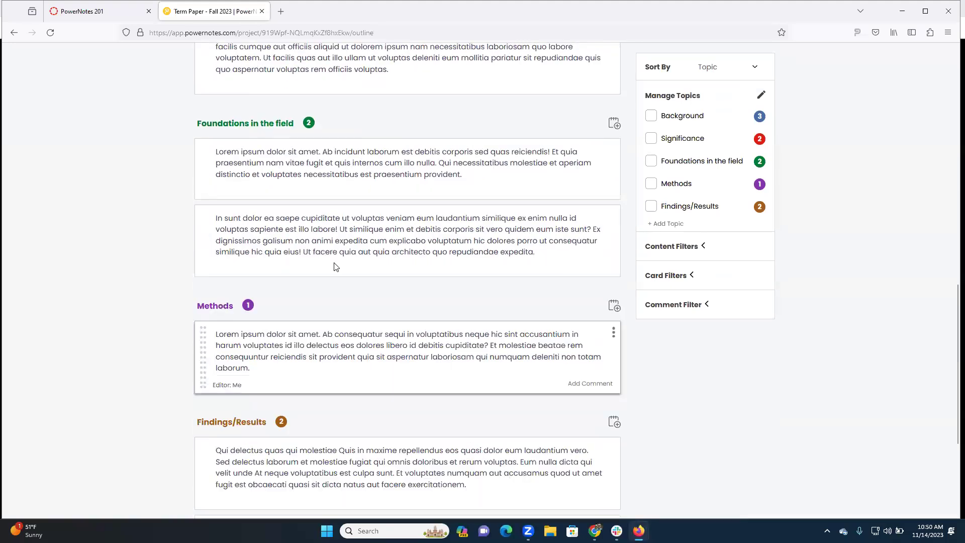
scroll(346, 274, up, 13)
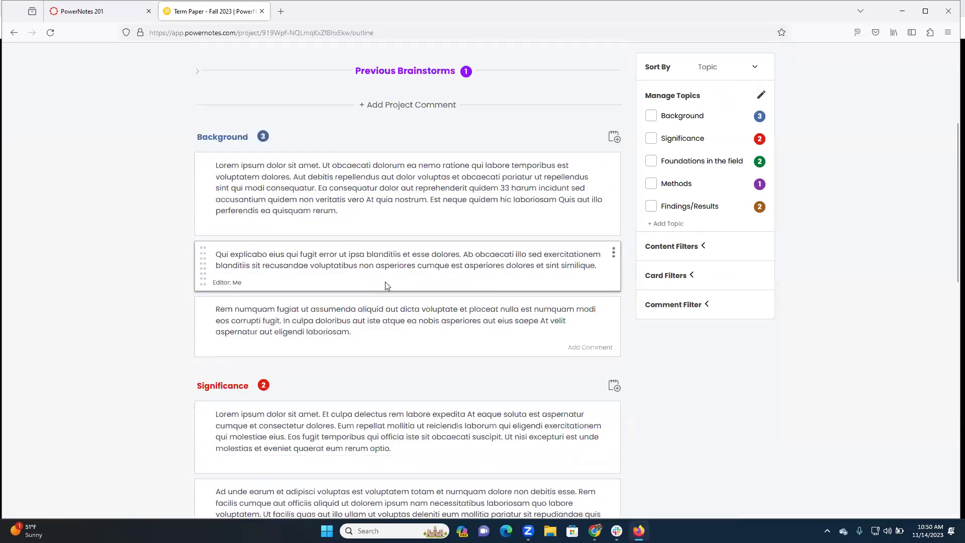
scroll(398, 274, up, 5)
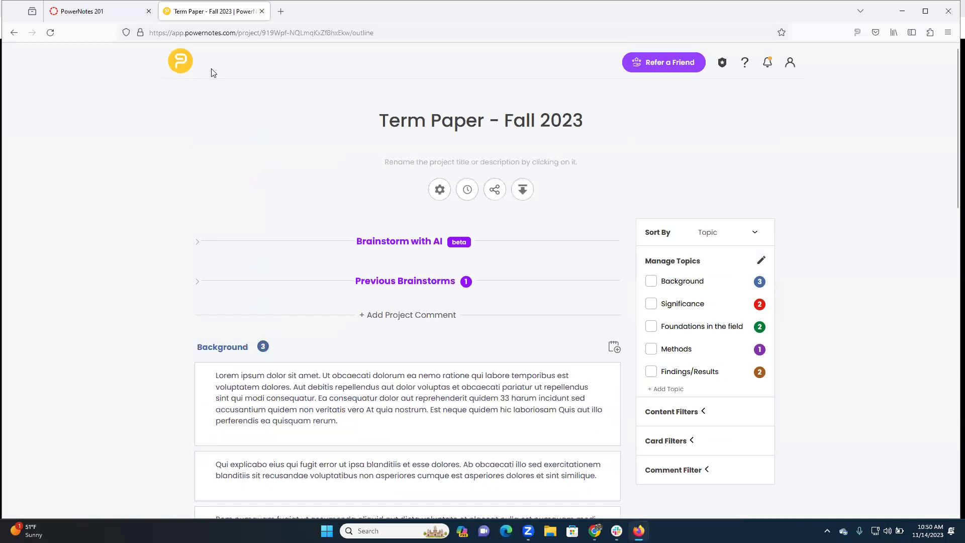
click(181, 66)
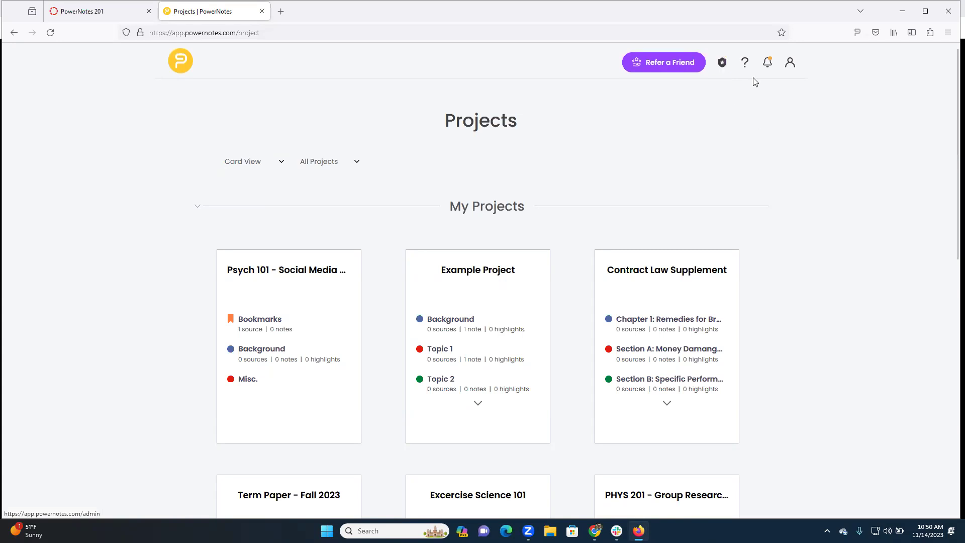
Open the Climate Change Research Project - Fall 2023 assignment in the admin area and review its student projects, insight scores and times
click(727, 64)
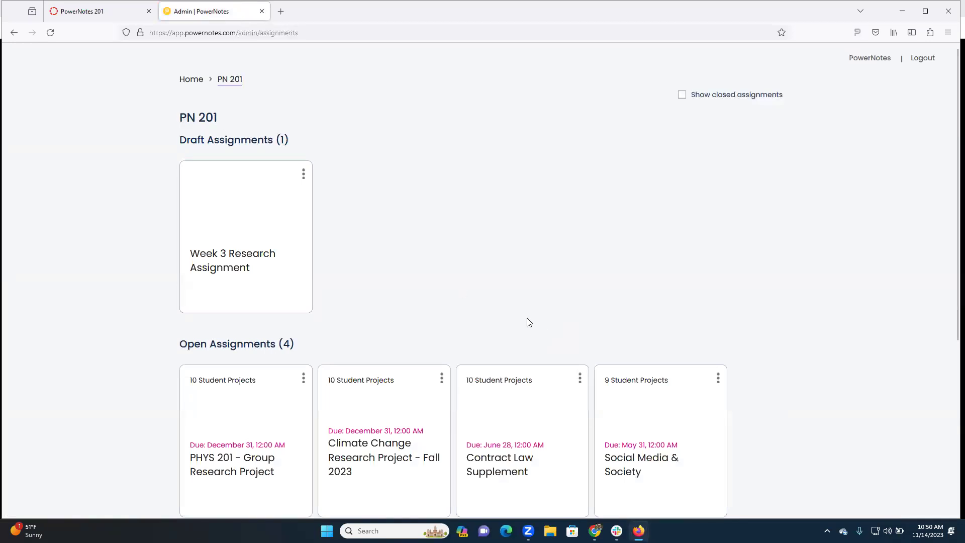
scroll(499, 329, down, 2)
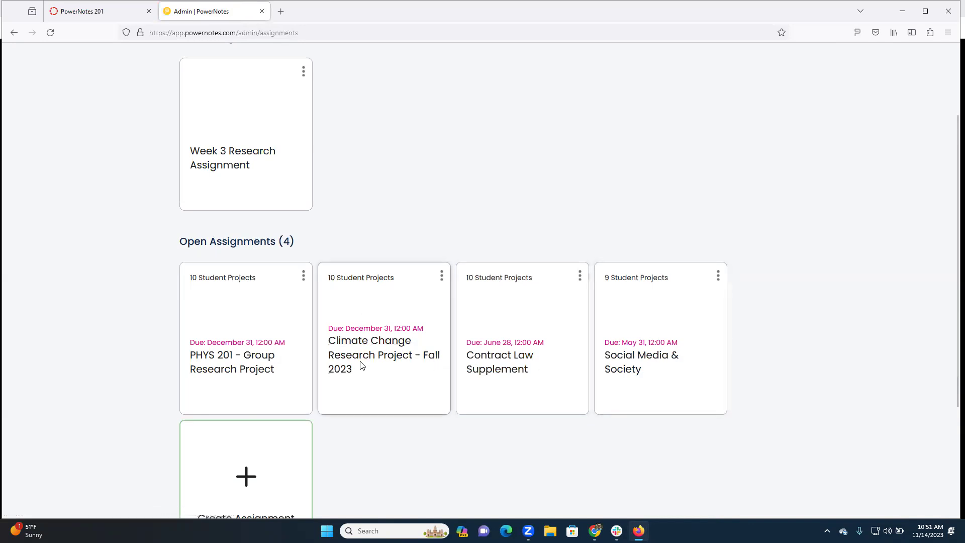
click(361, 345)
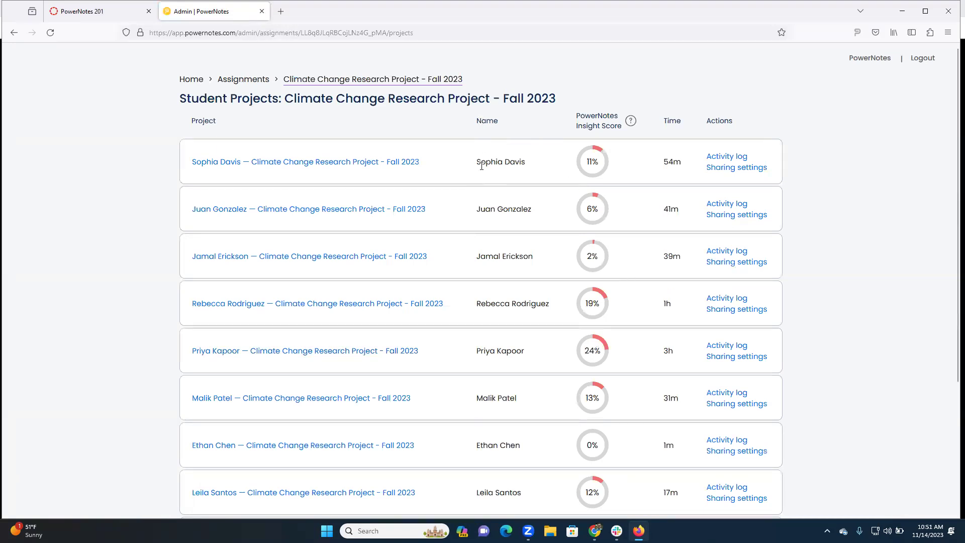
scroll(494, 280, down, 1)
scroll(504, 281, up, 1)
scroll(675, 334, down, 3)
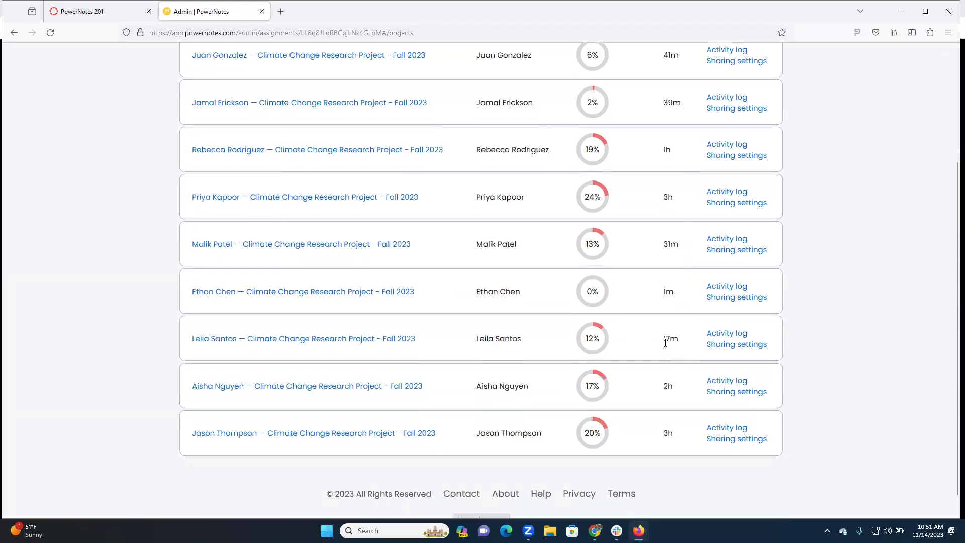
scroll(672, 340, up, 3)
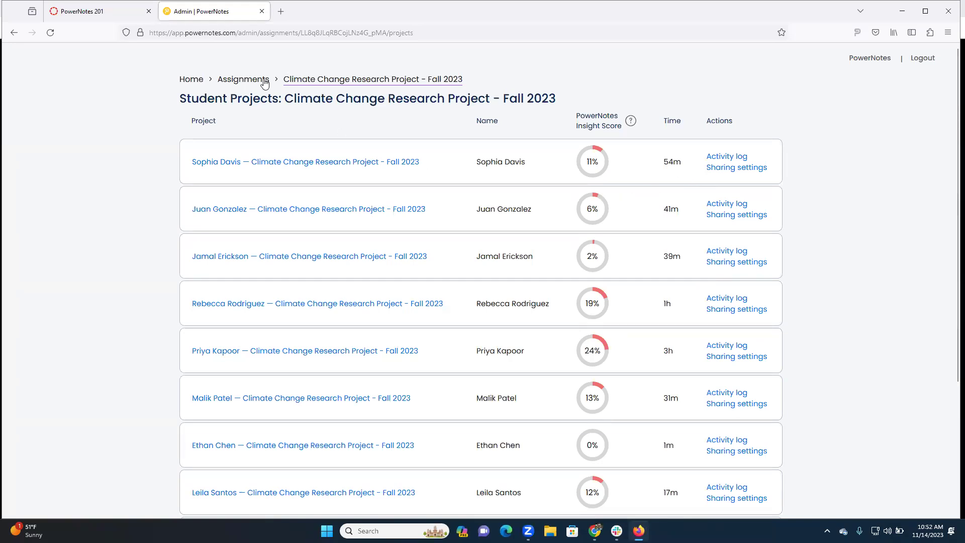
Return to the PN 201 assignments and open the Climate Change Research Project - Fall 2023 assignment for editing
click(248, 79)
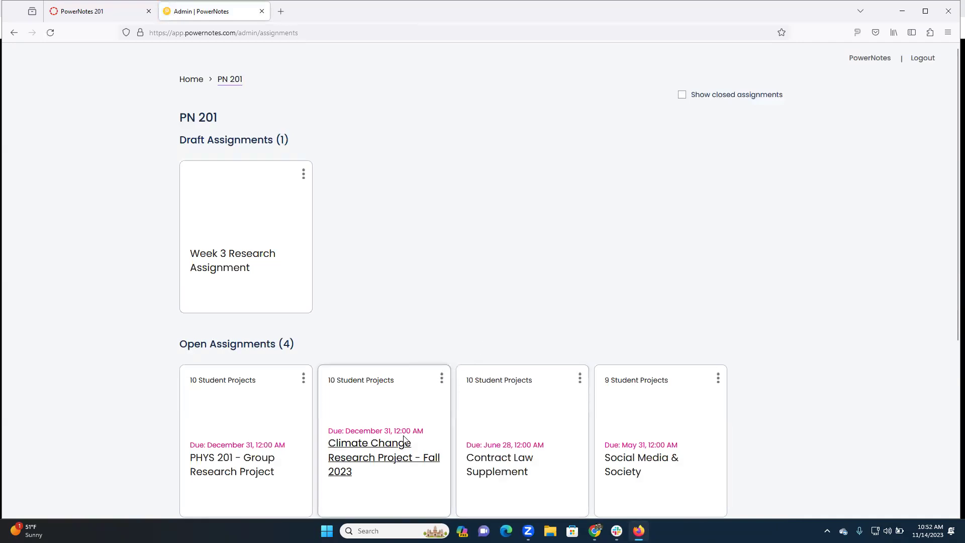
scroll(399, 415, down, 1)
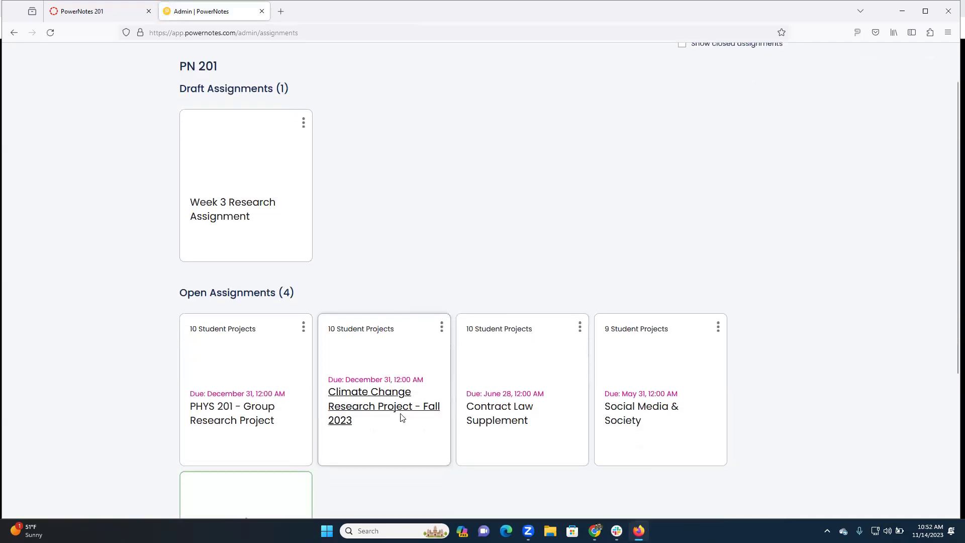
click(442, 327)
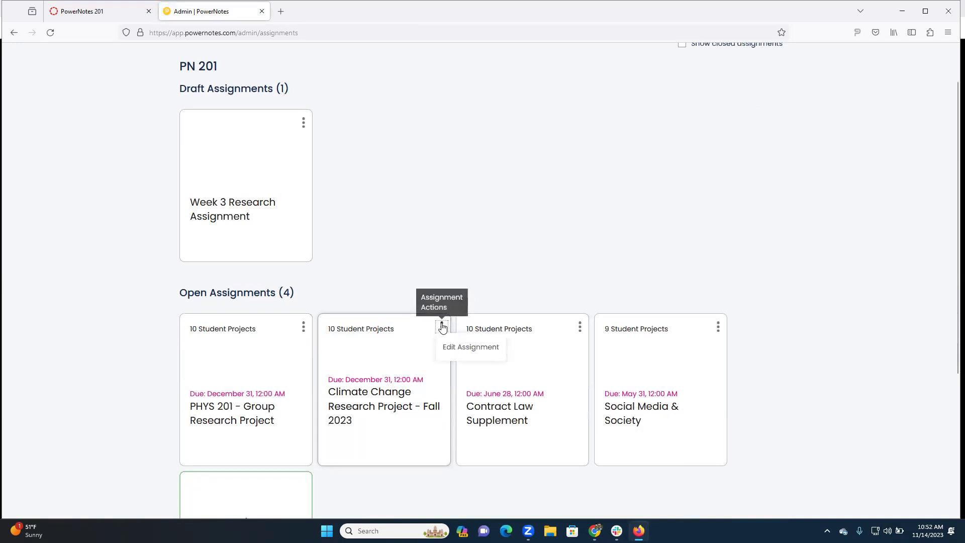
click(455, 345)
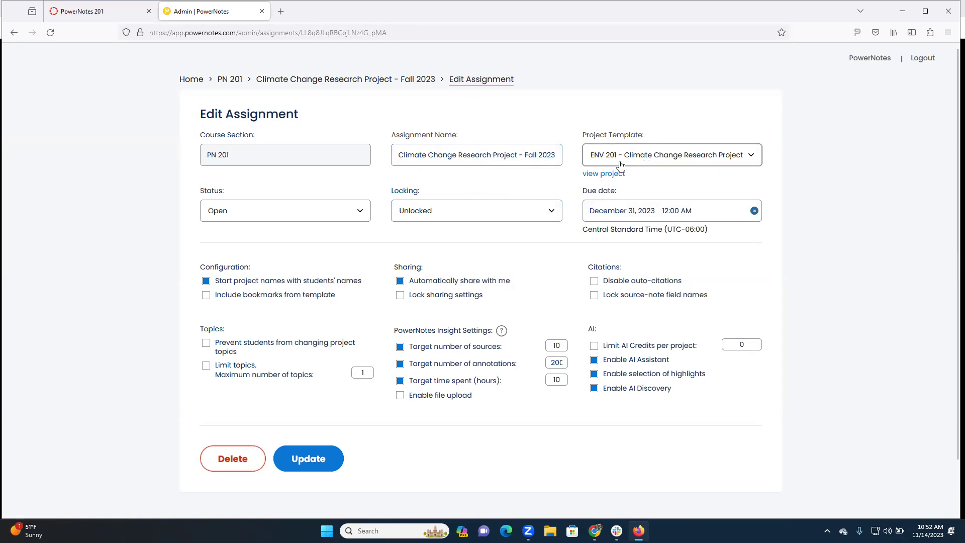
View the ENV 201 - Climate Change Research Project template, examine its topics and notes, and return to the assignment settings
click(613, 176)
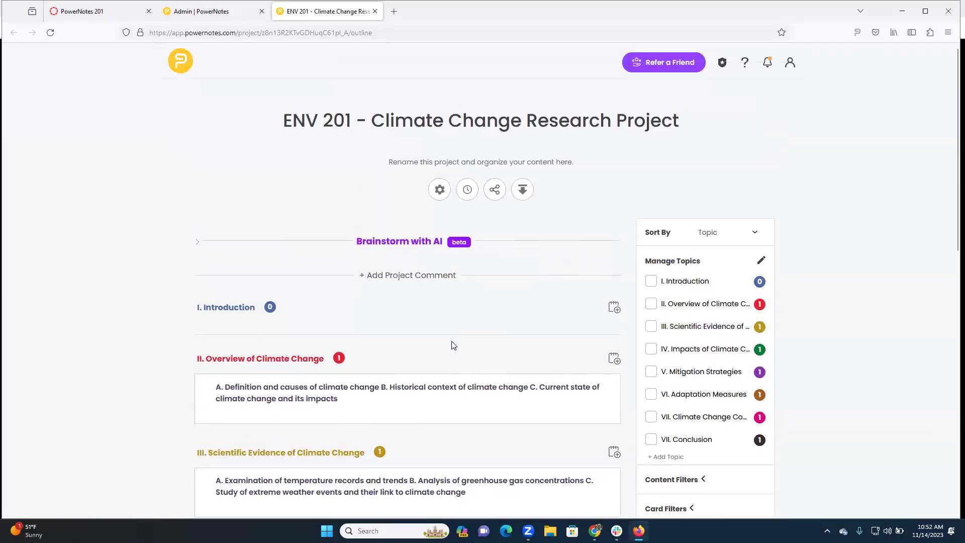
scroll(352, 301, down, 7)
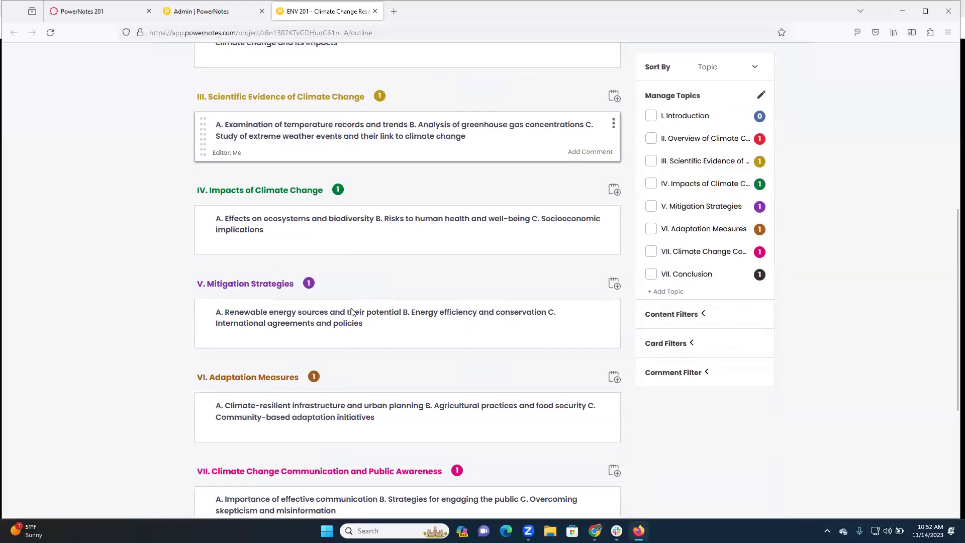
scroll(351, 311, down, 3)
scroll(352, 317, up, 5)
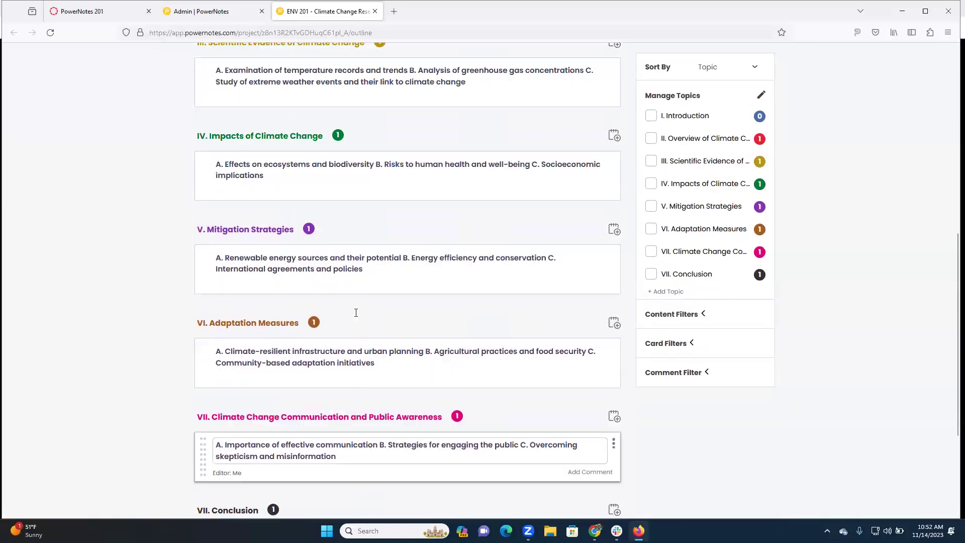
scroll(353, 327, up, 5)
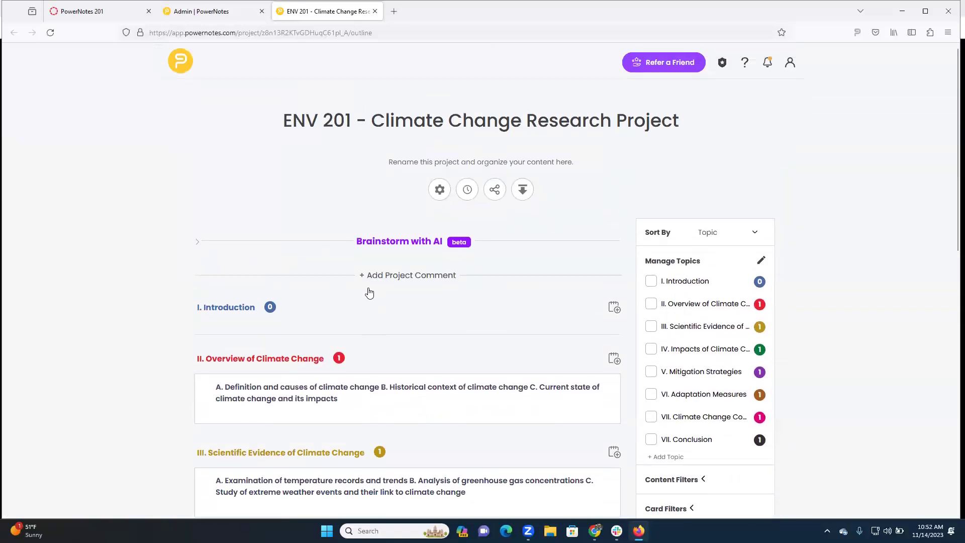
scroll(326, 339, down, 4)
scroll(431, 313, down, 3)
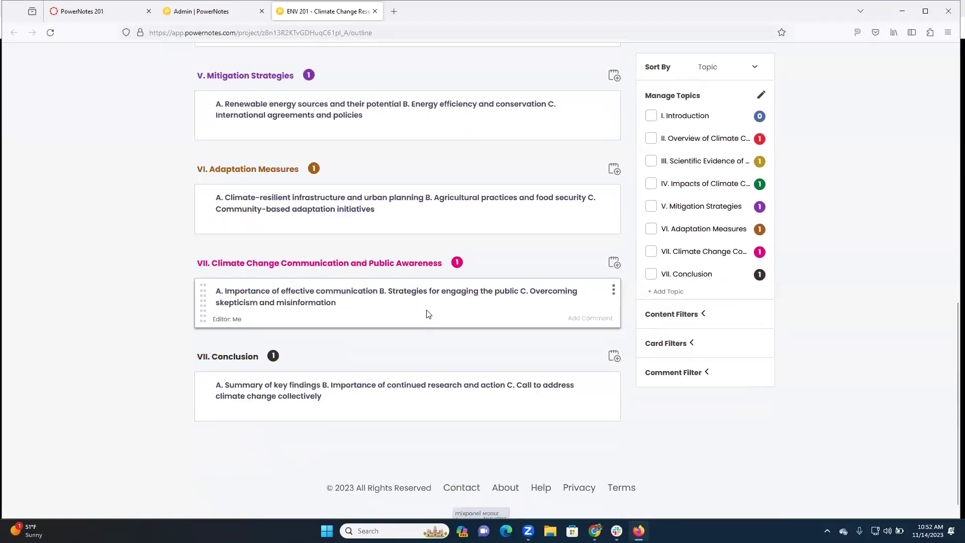
scroll(416, 309, up, 7)
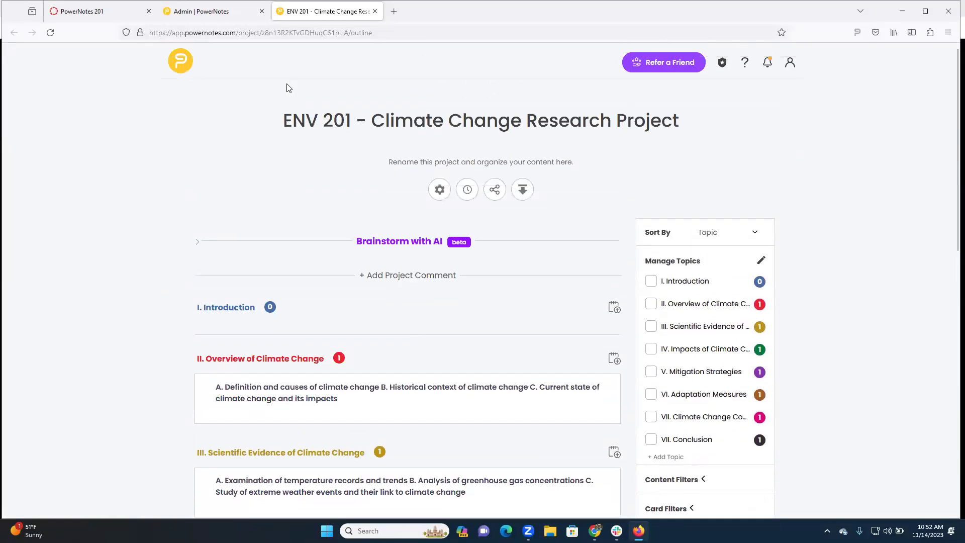
click(224, 18)
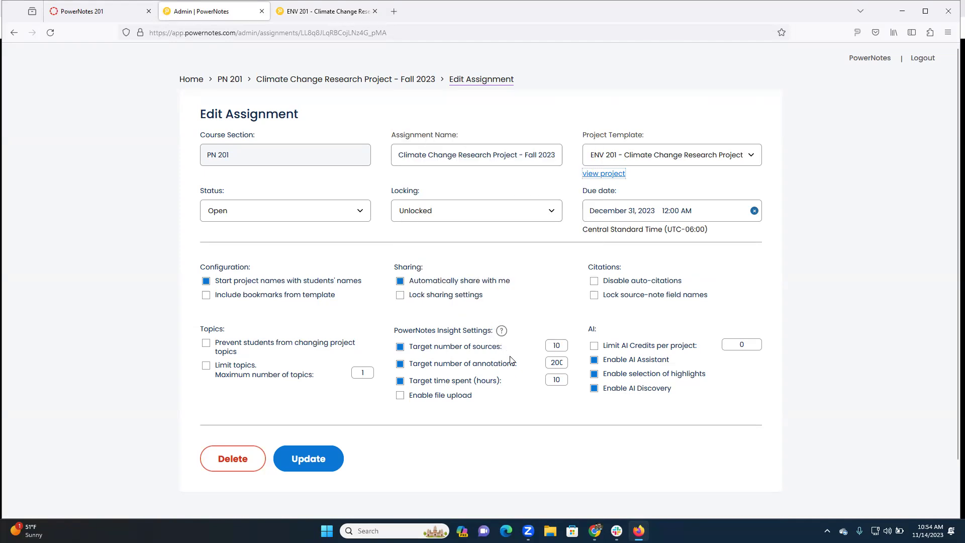
Examine the PowerNotes Insight target settings for number of sources and time spent
click(557, 342)
click(555, 380)
click(554, 347)
click(559, 346)
Switch to the Chrome window, view the student's PowerNotes 201 course in Canvas, and bring up the student's PowerNotes Projects page
mouse_move(594, 531)
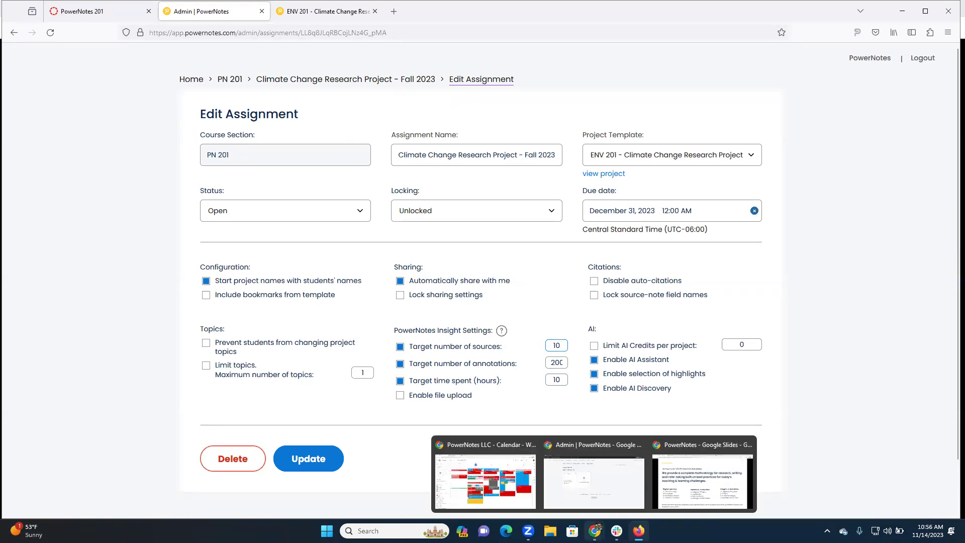
click(674, 498)
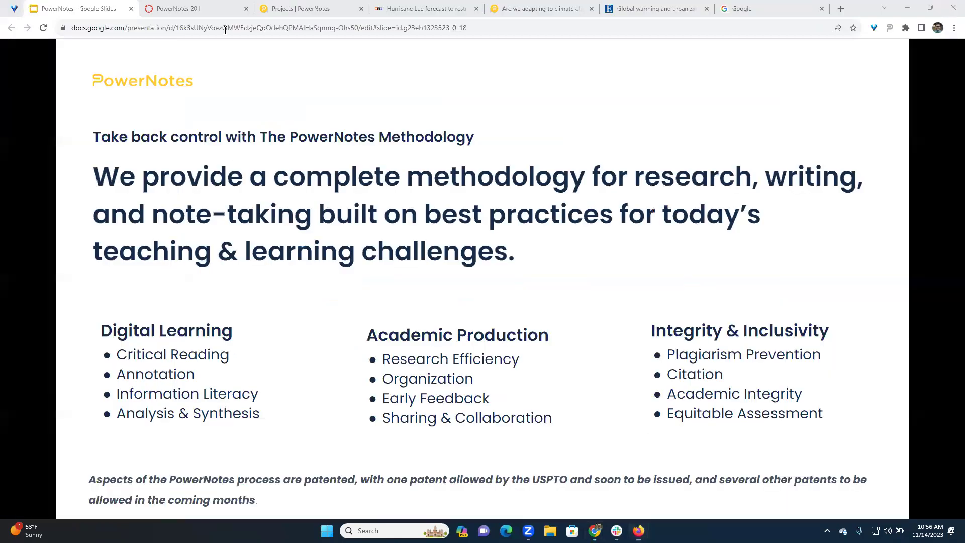
click(211, 6)
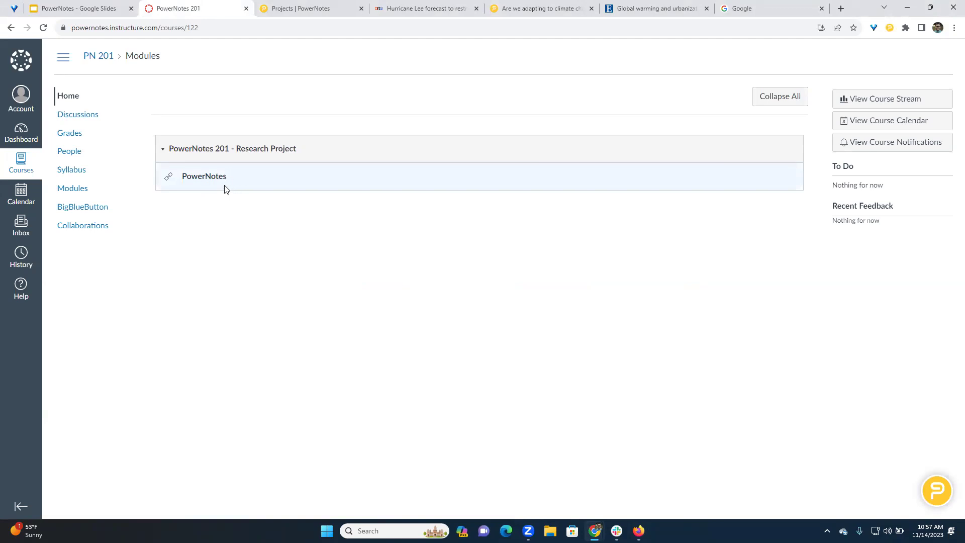
click(296, 9)
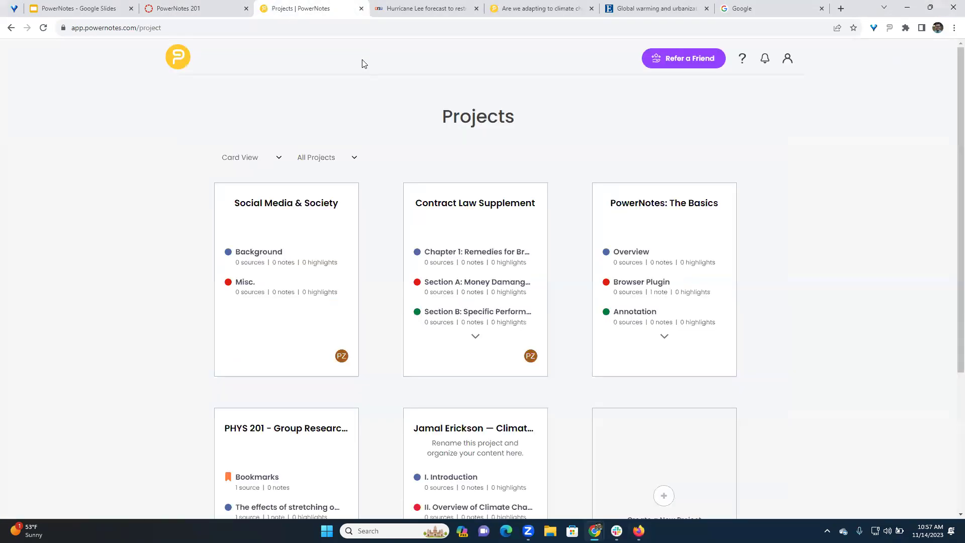
Open the student's Climate Change Research Project - Fall 2023 from the Projects page
scroll(563, 279, down, 3)
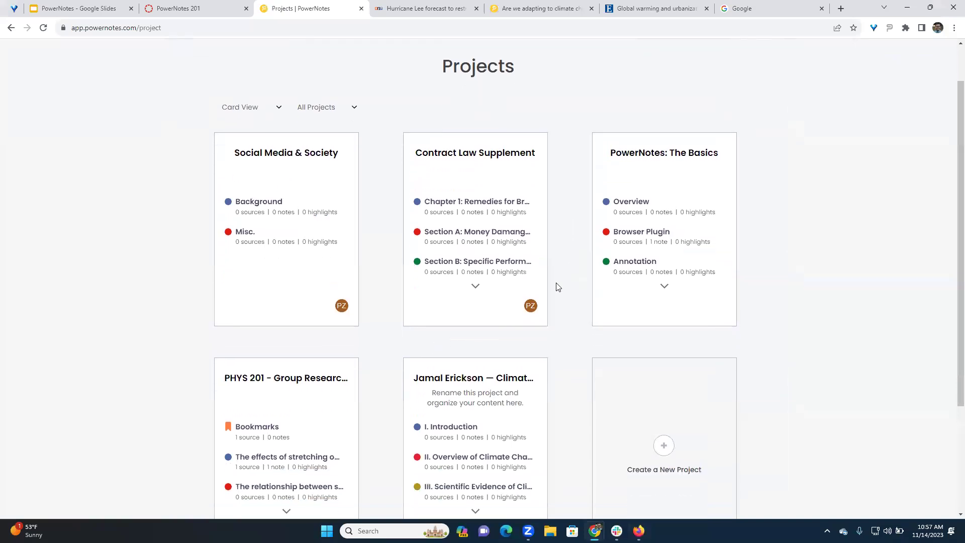
scroll(390, 112, up, 3)
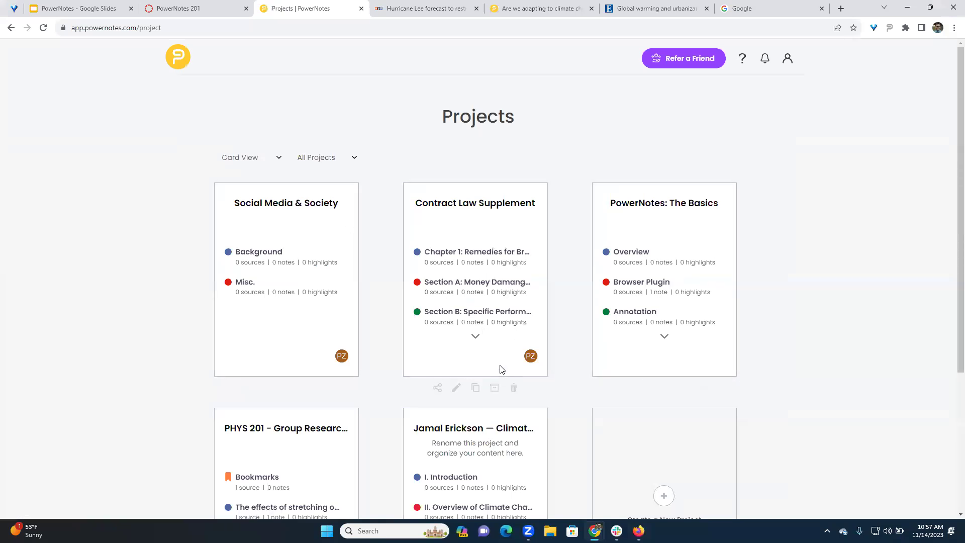
scroll(512, 335, down, 3)
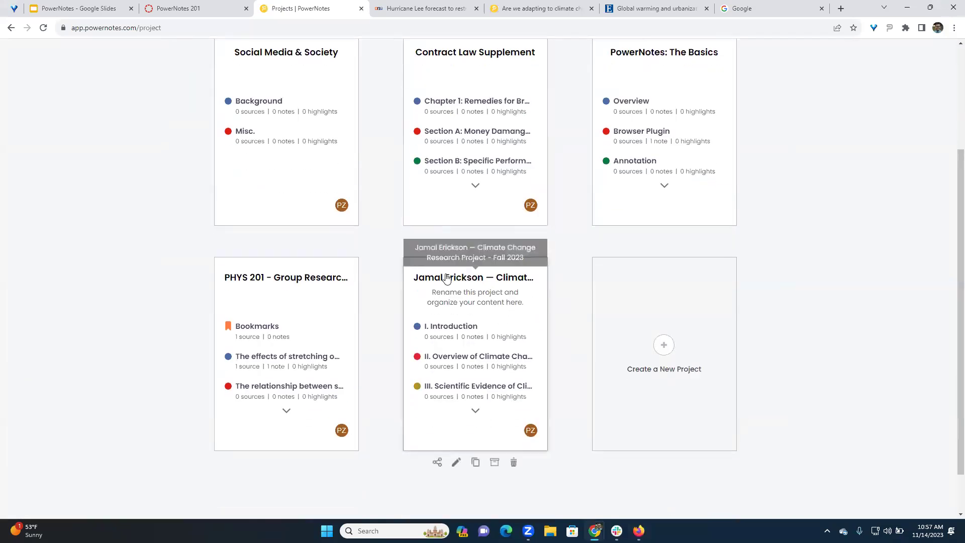
click(463, 280)
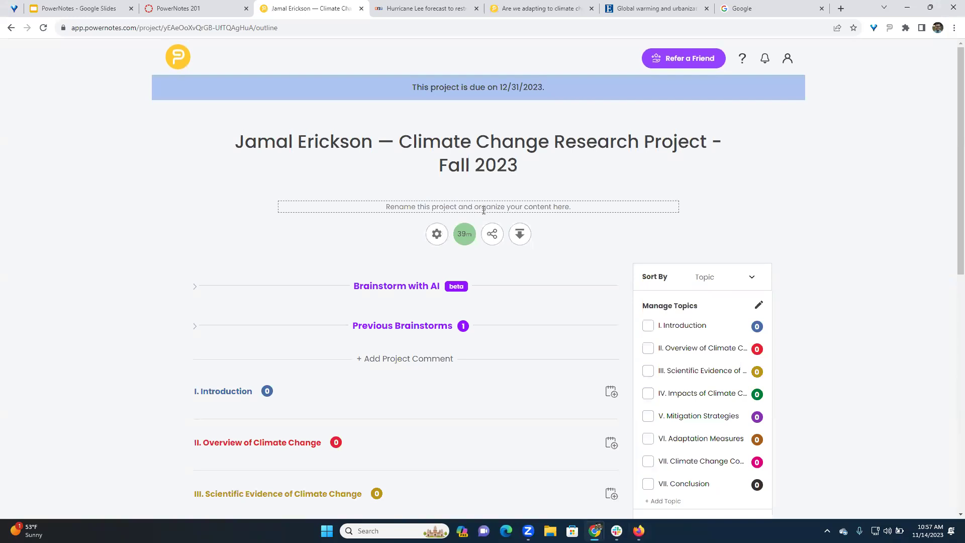
Examine the project's outline topics, from Introduction to Conclusion, and its brainstorm sections
scroll(456, 274, down, 4)
scroll(387, 366, down, 4)
scroll(409, 304, up, 4)
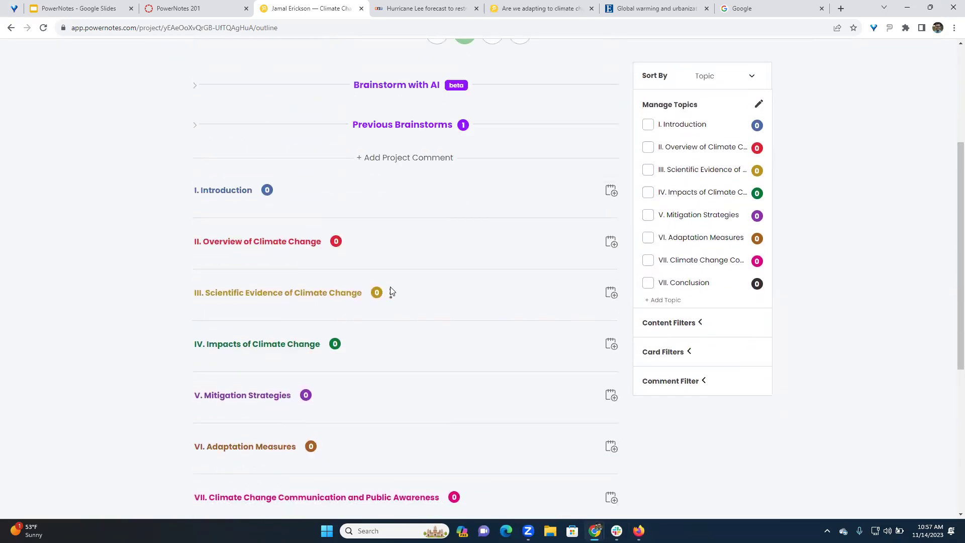
scroll(457, 278, up, 3)
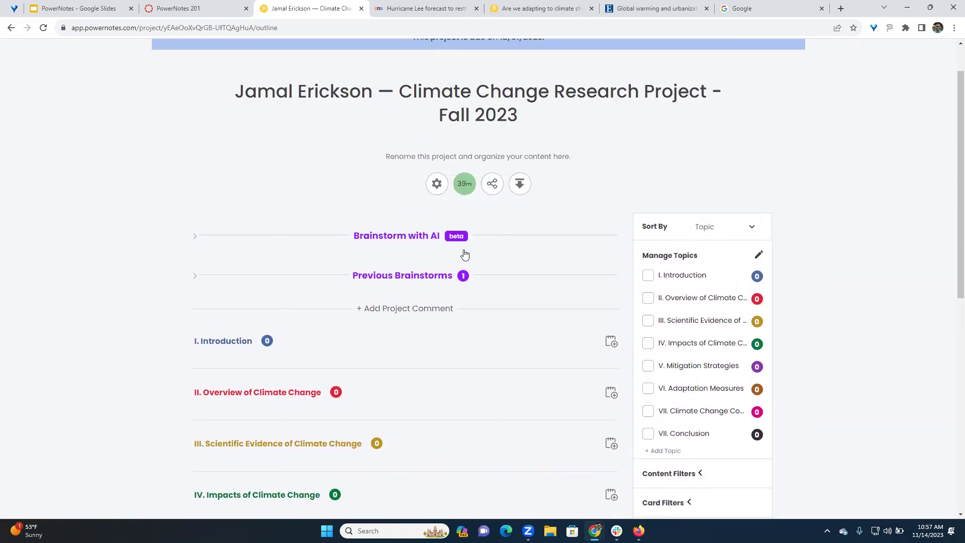
scroll(455, 301, down, 2)
scroll(372, 289, down, 2)
scroll(400, 262, up, 2)
scroll(403, 240, up, 1)
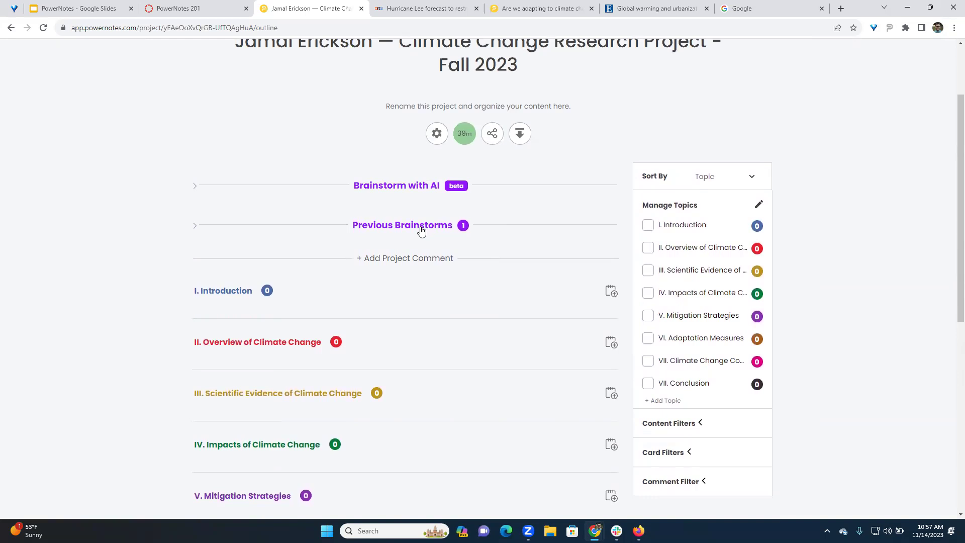
scroll(421, 230, up, 2)
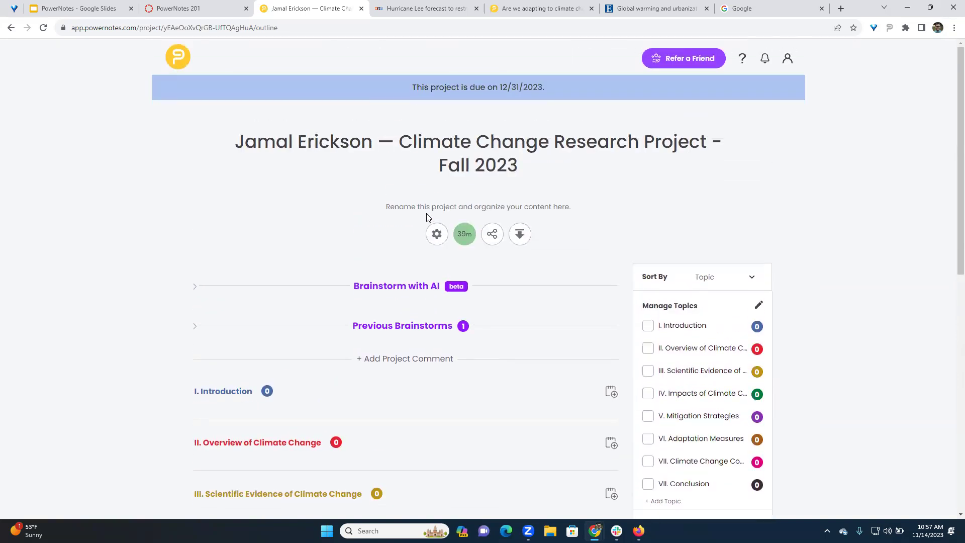
Expand Brainstorm with AI and Previous Brainstorms, review the Adaptation to Climate Change: A Review of Current Practices brainstorm, and collapse that brainstorm
click(405, 289)
click(570, 325)
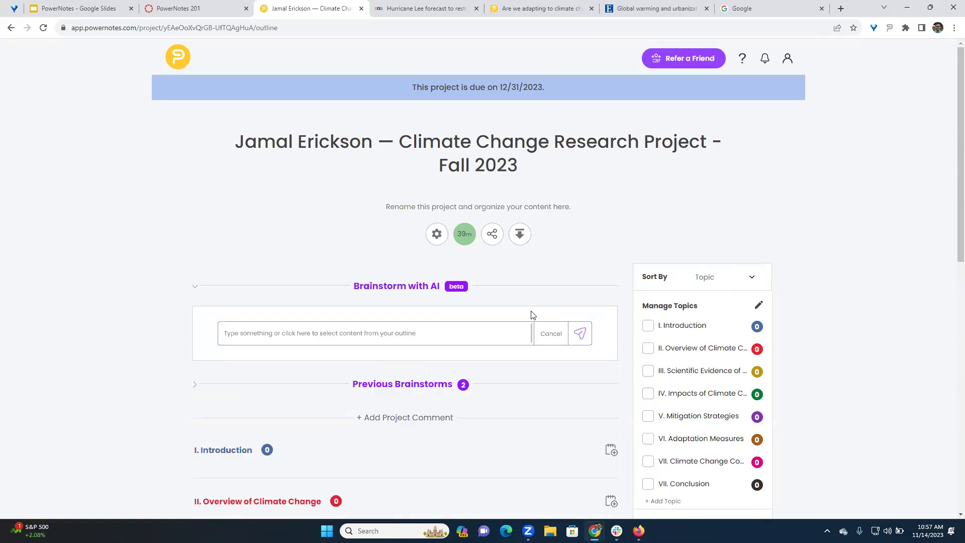
scroll(455, 299, down, 2)
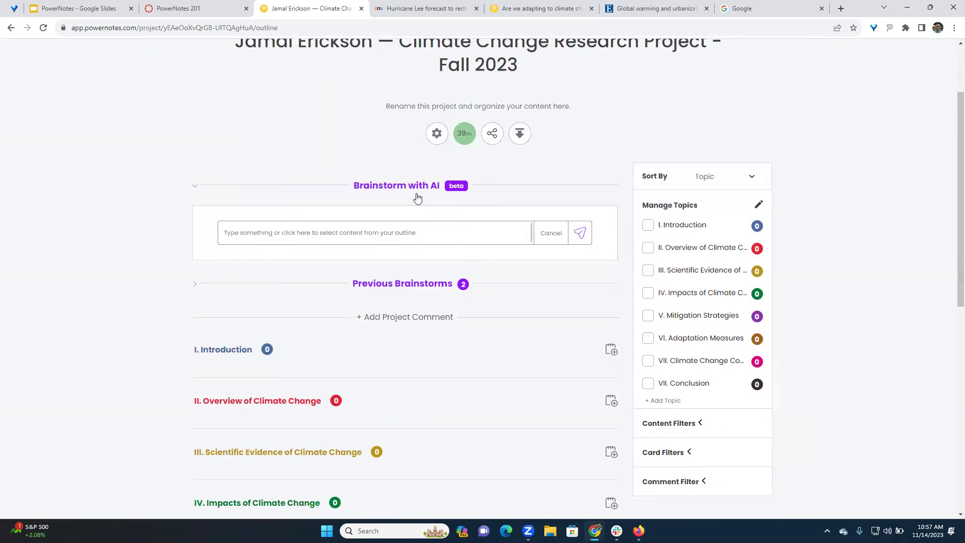
click(395, 292)
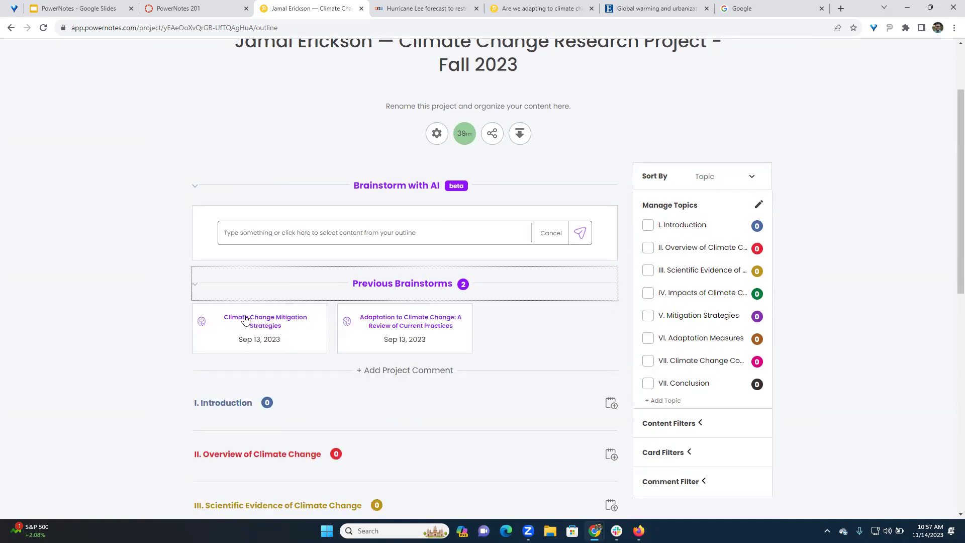
click(420, 331)
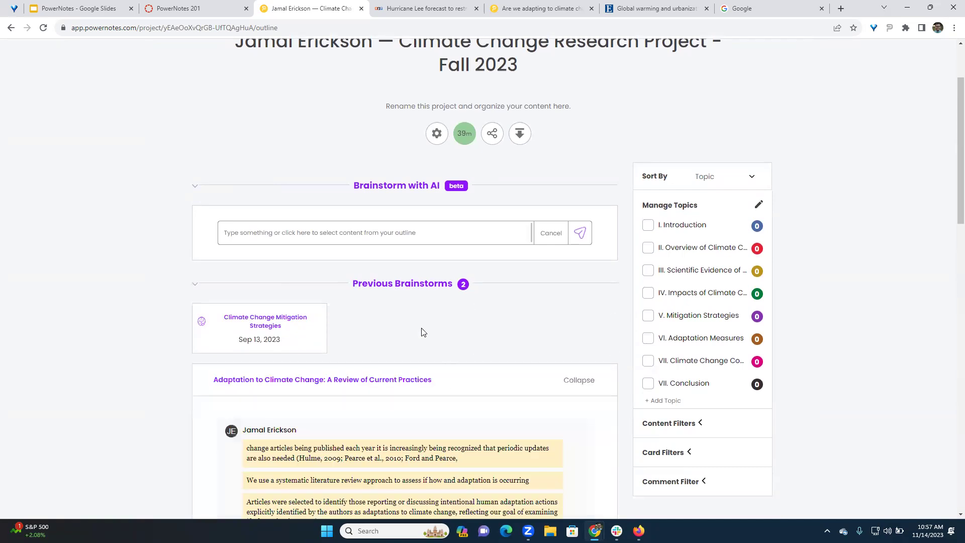
scroll(450, 400, down, 3)
scroll(432, 287, down, 1)
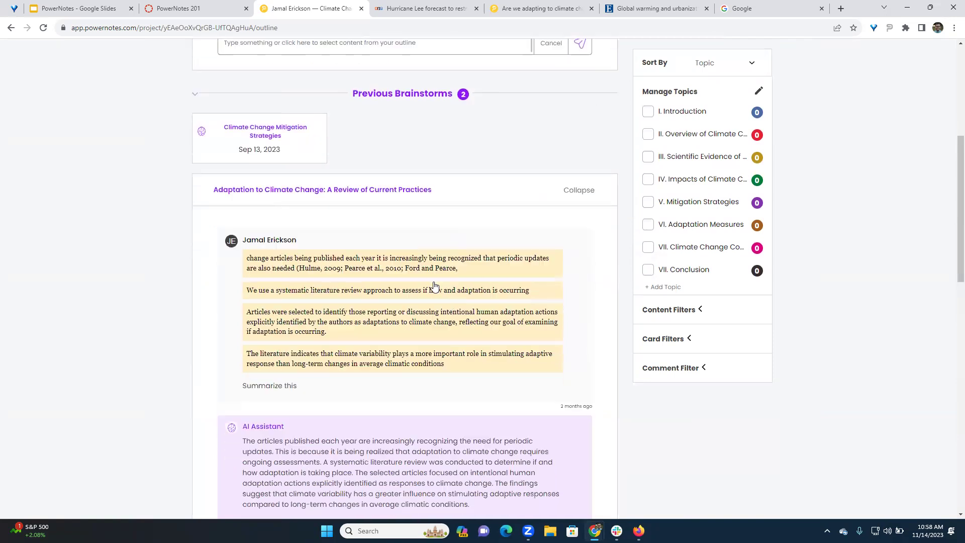
scroll(479, 280, up, 2)
click(578, 279)
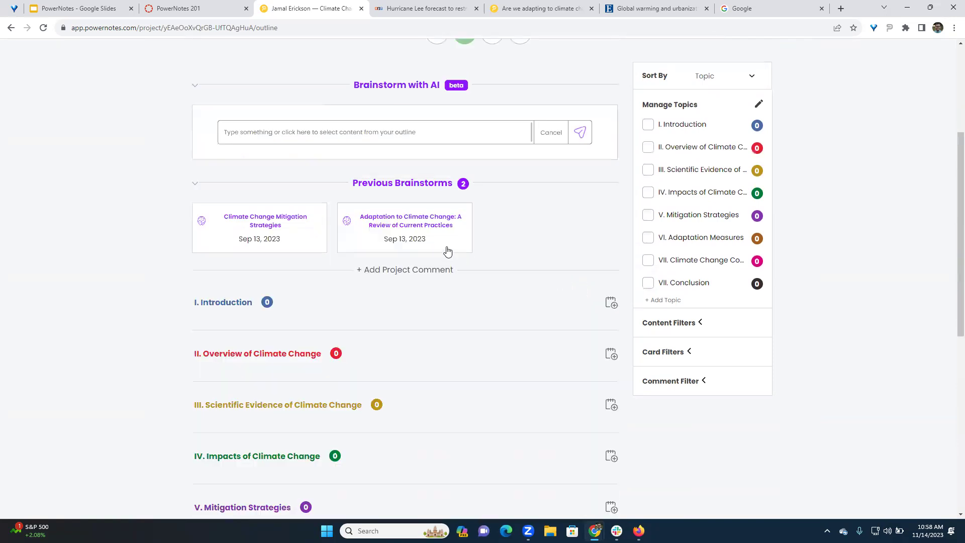
Ask the AI brainstorm "What are research topics for climate change?" and review its answer
click(390, 132)
scroll(445, 188, up, 2)
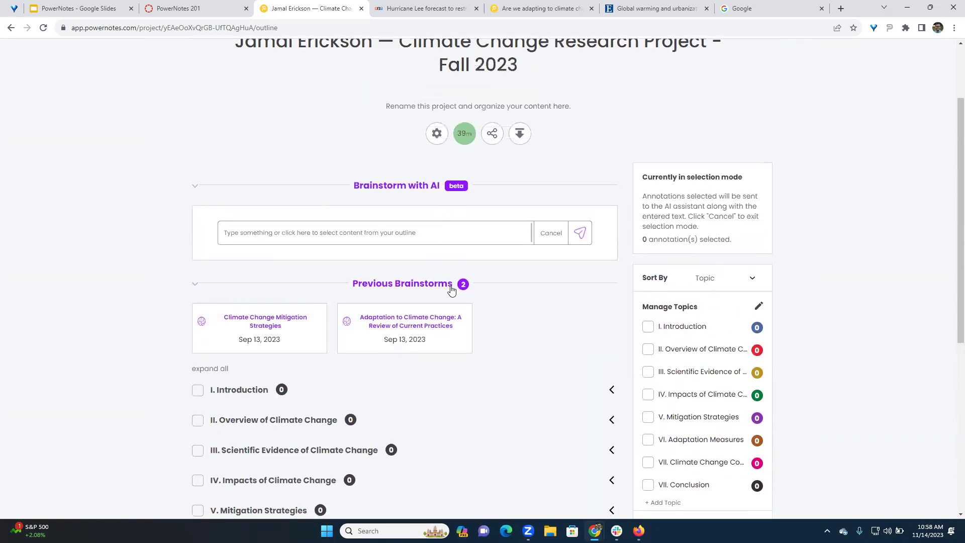
scroll(448, 264, up, 1)
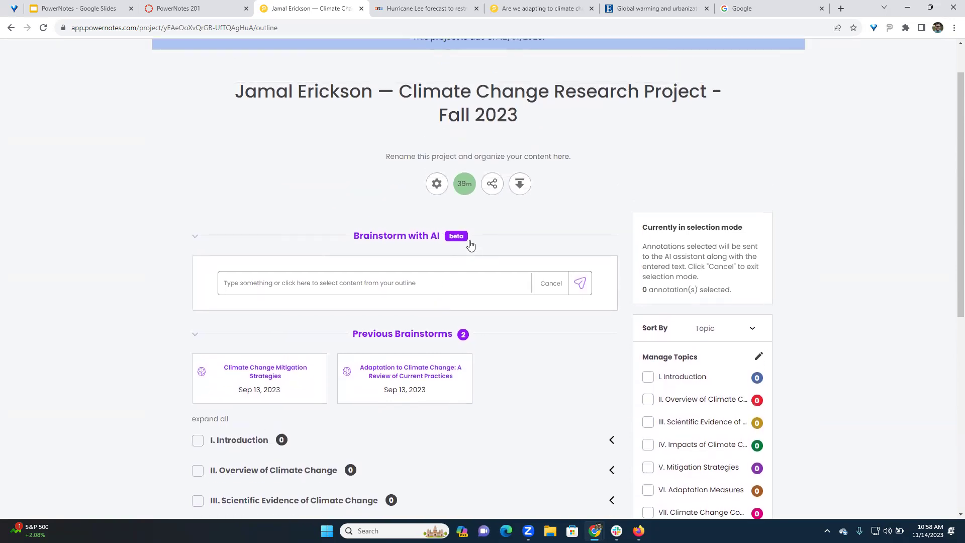
text(What are research topics for climate change?)
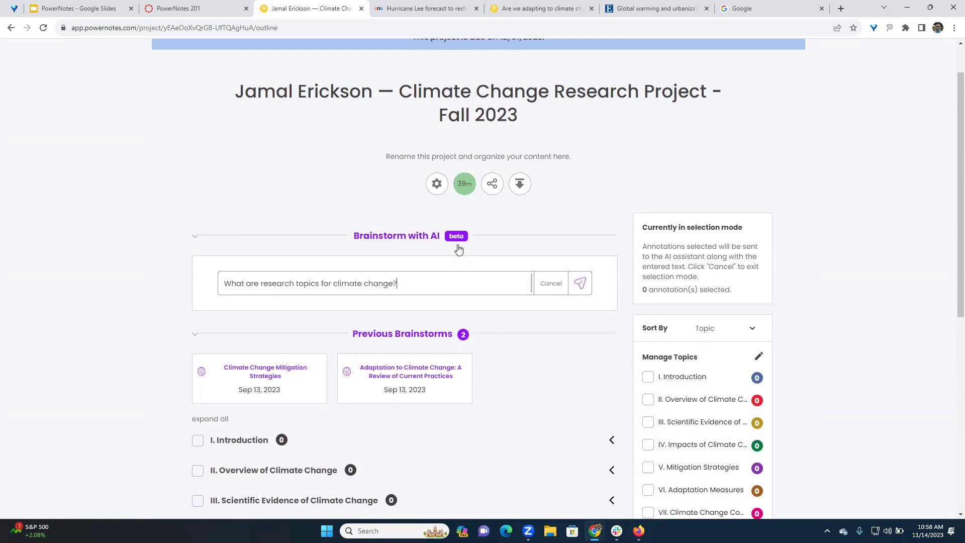
click(580, 283)
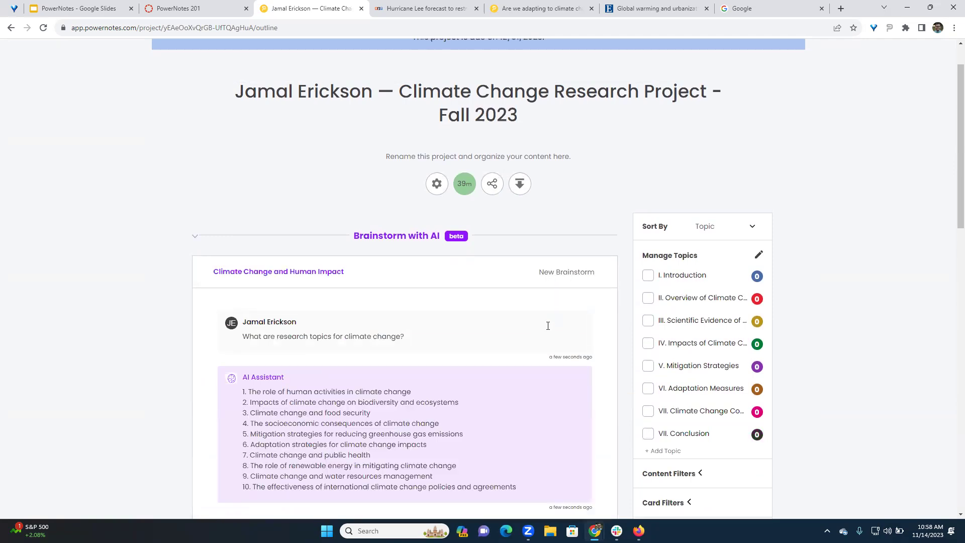
scroll(464, 327, down, 2)
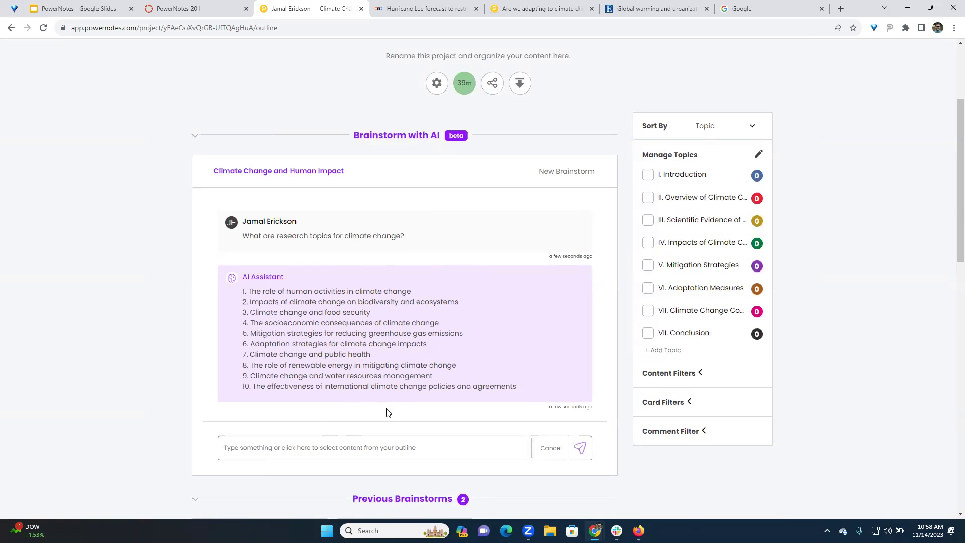
scroll(390, 410, down, 2)
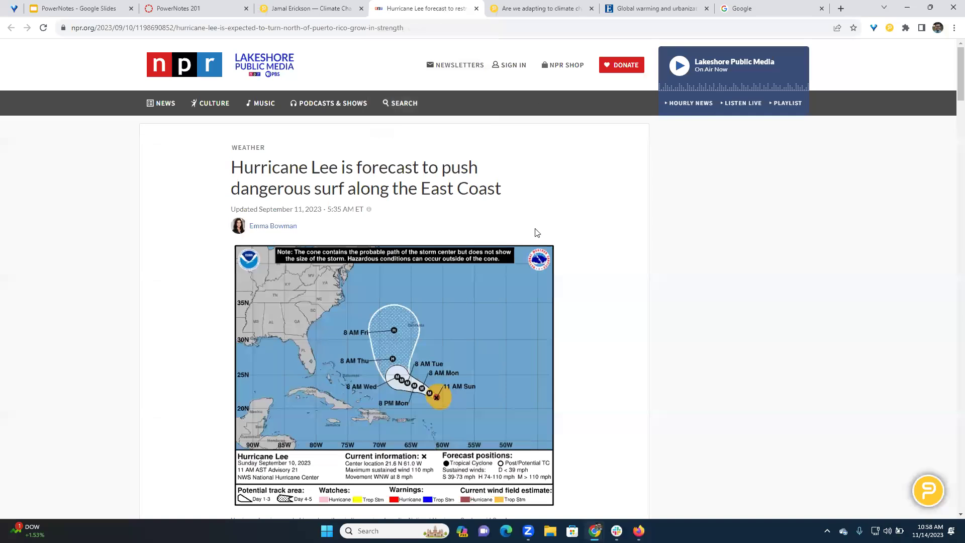
Expand the PowerNotes sidebar on the NPR Hurricane Lee article and view the extension's Enable PowerNotes setting
scroll(536, 233, down, 4)
scroll(551, 345, down, 3)
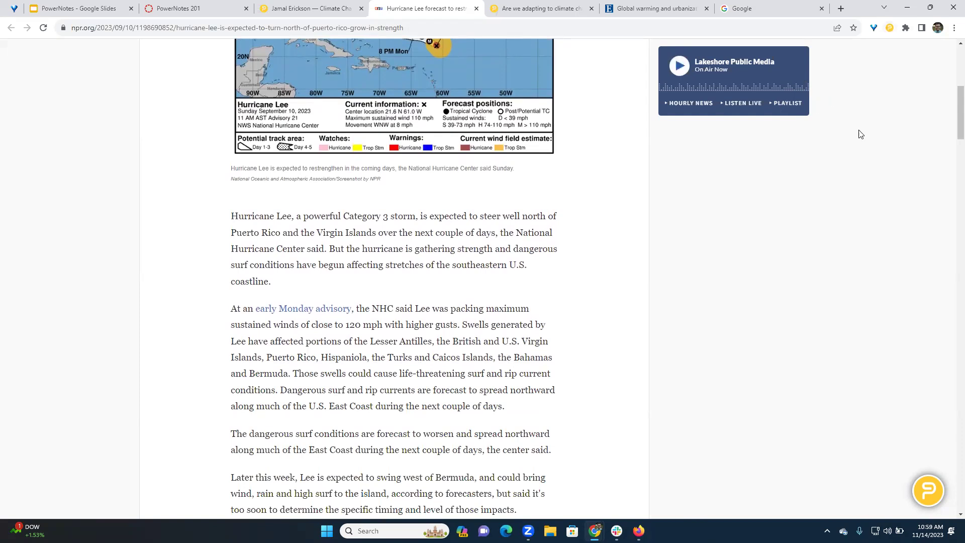
click(928, 496)
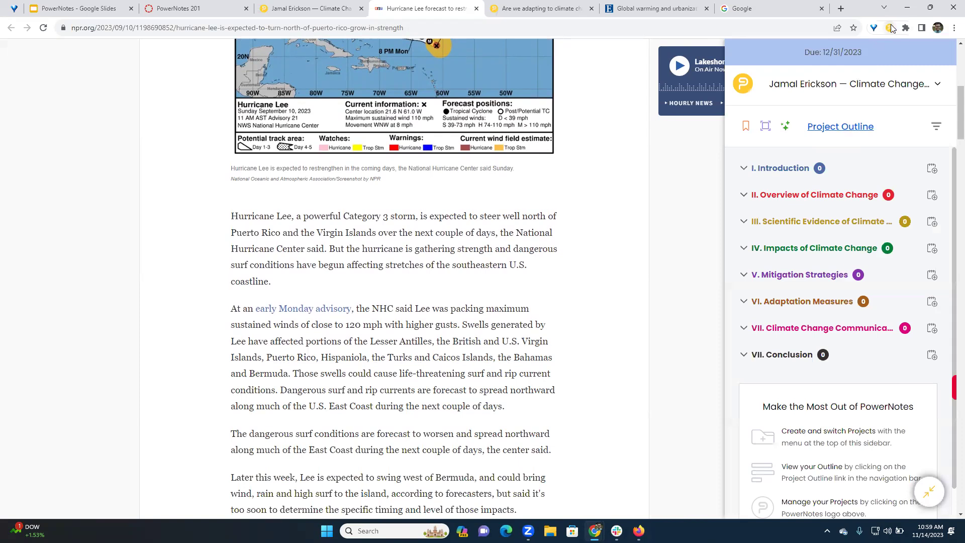
click(890, 28)
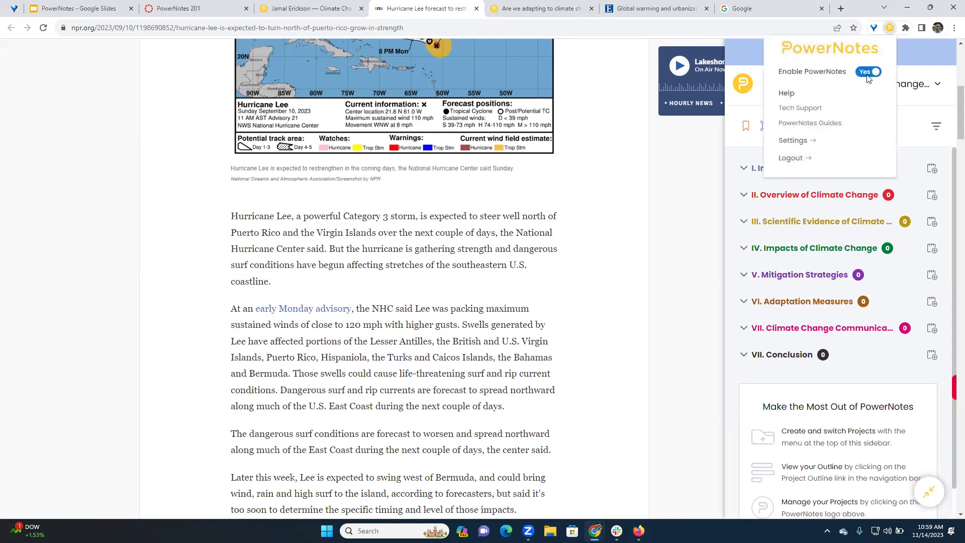
Collapse and reopen the PowerNotes sidebar, and widen it beside the NPR article
click(933, 500)
click(931, 501)
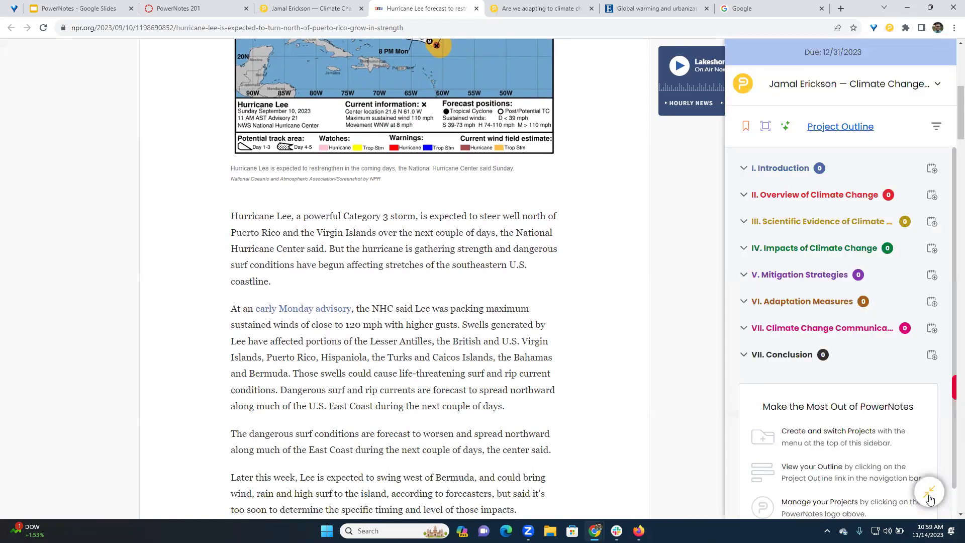
drag(729, 293, 673, 298)
scroll(765, 230, up, 3)
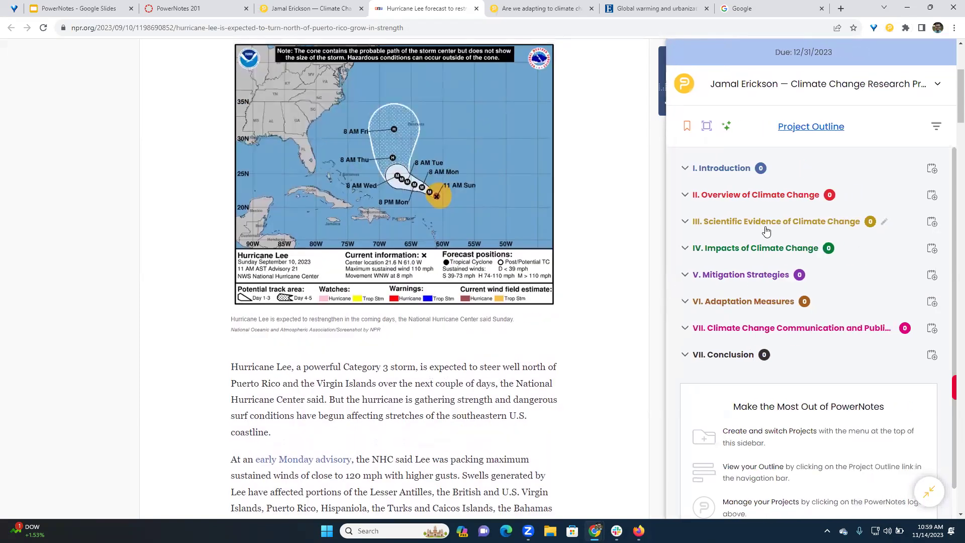
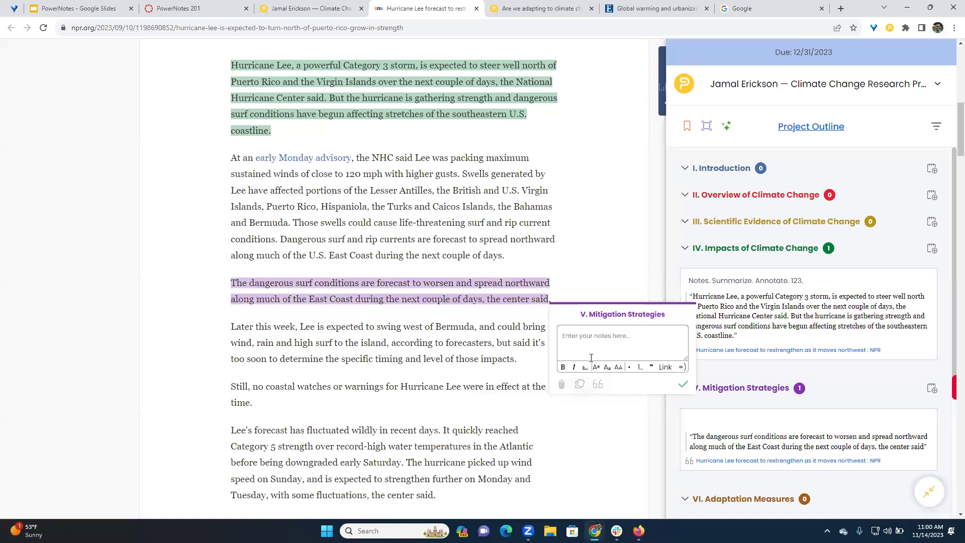
Widen the sidebar slightly and add the note "Edit. Summarize." to the dangerous surf conditions quote under V. Mitigation Strategies
scroll(585, 343, up, 1)
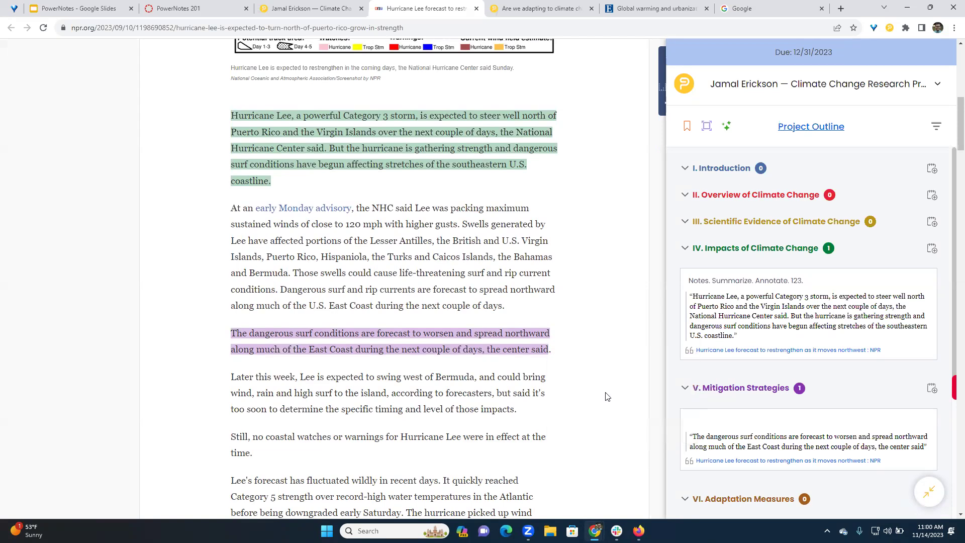
scroll(738, 299, down, 5)
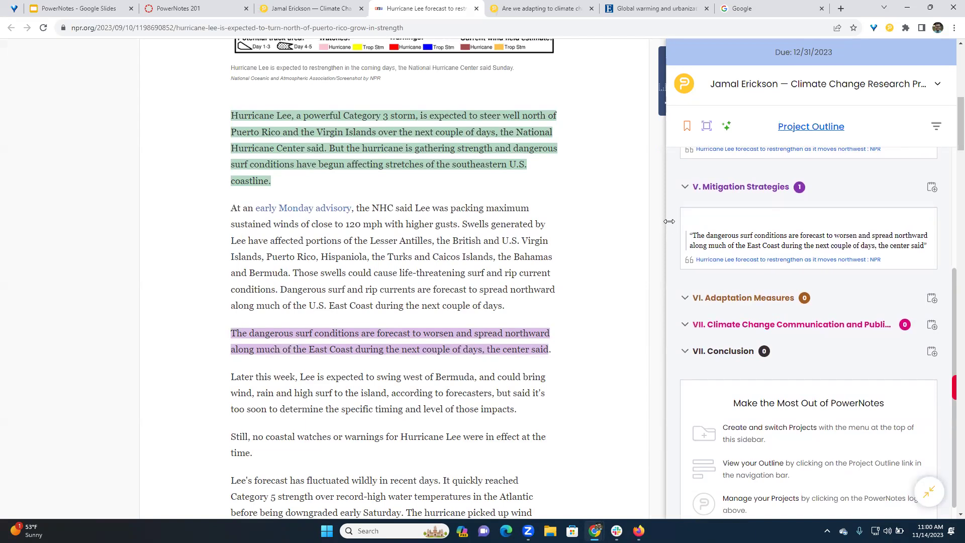
drag(670, 221, 652, 222)
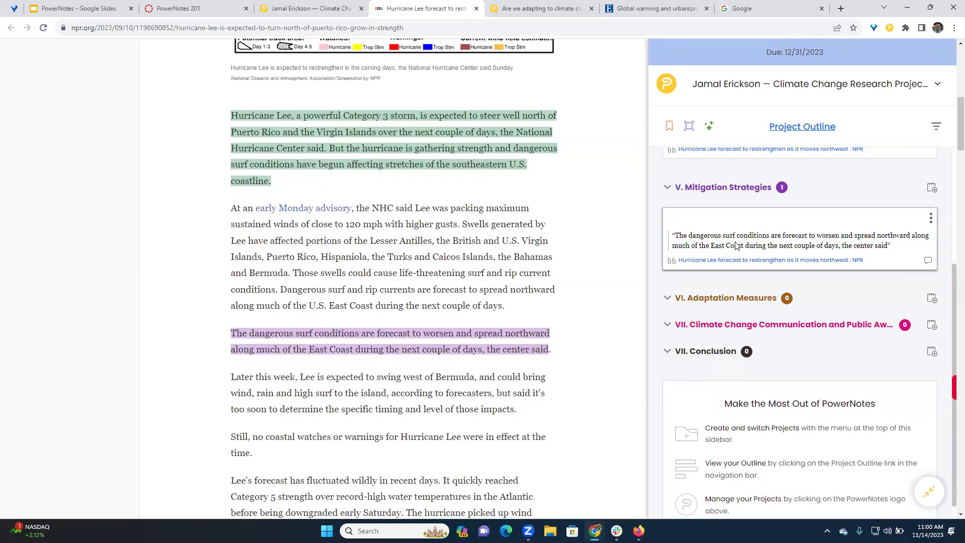
click(707, 215)
text(Edit. Summarize.)
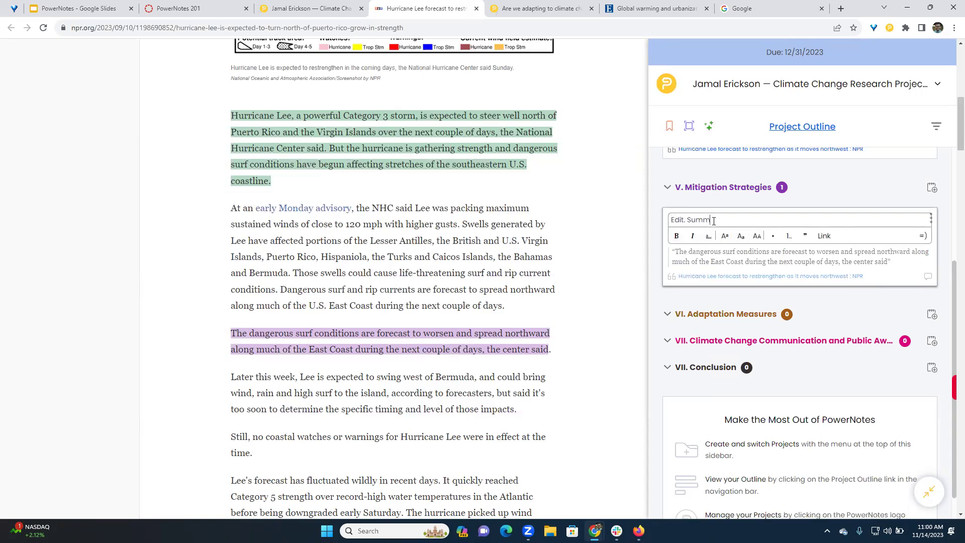
click(736, 254)
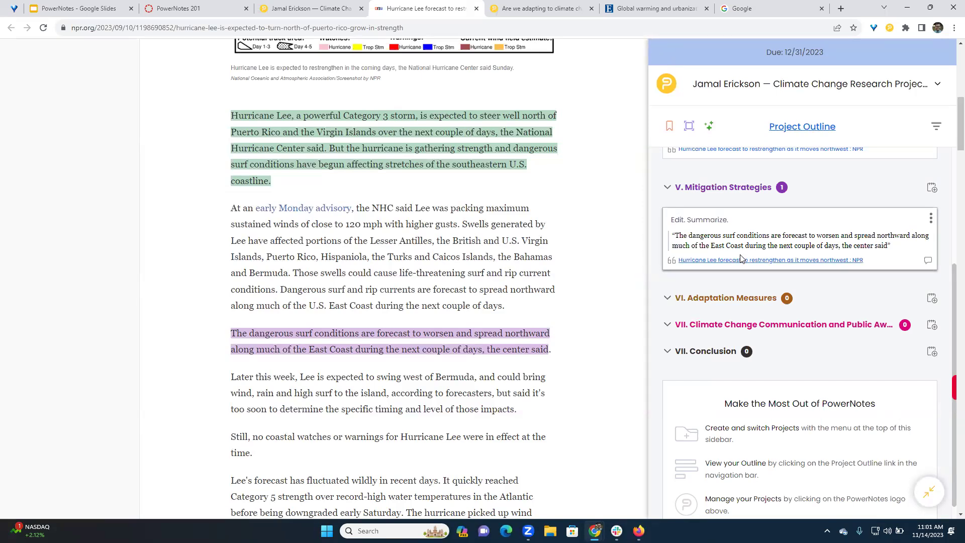
Open the citation information of the V. Mitigation Strategies quote and save its MLA (9th ed.) citation
click(672, 261)
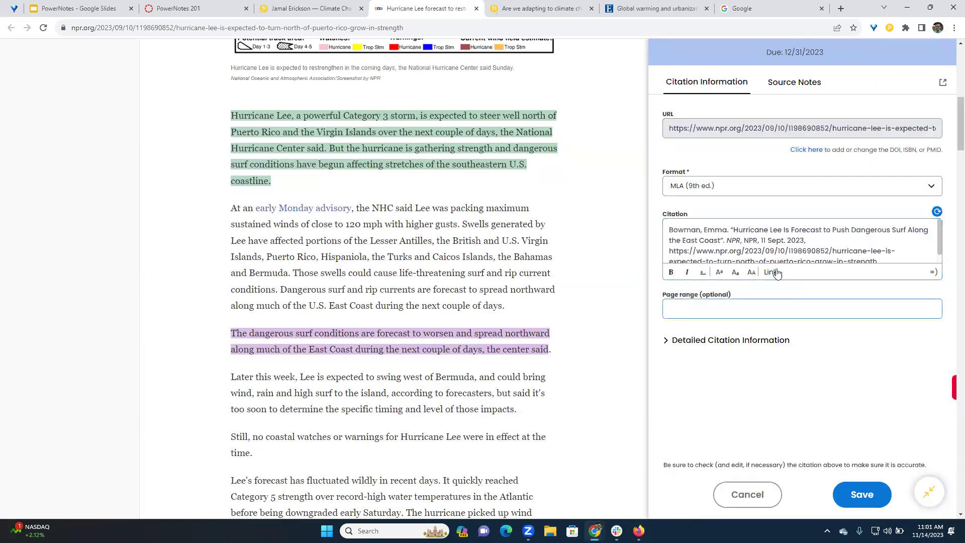
click(872, 496)
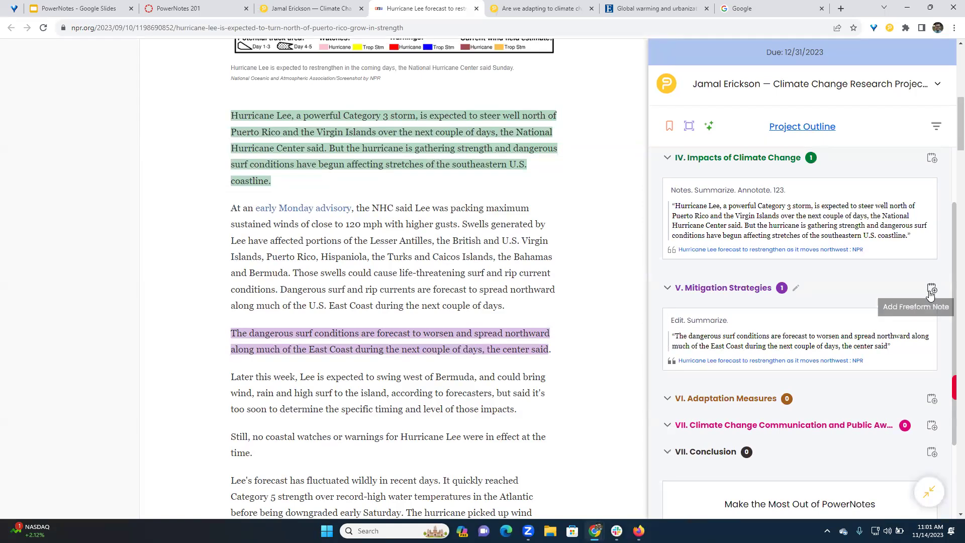
Add the freeform notes "Topic sentence idea." under V. Mitigation Strategies and "Question for Prof." under VI. Adaptation Measures
scroll(782, 322, down, 1)
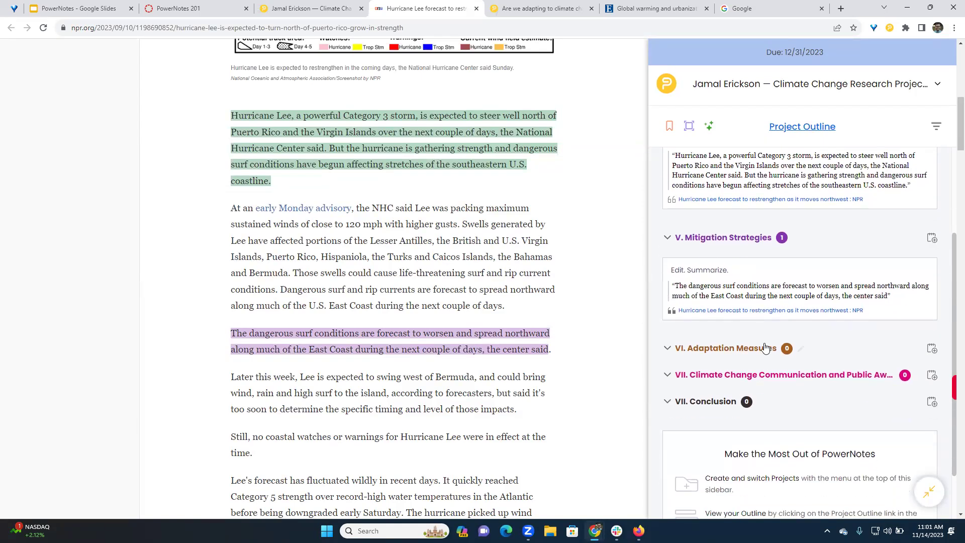
click(932, 239)
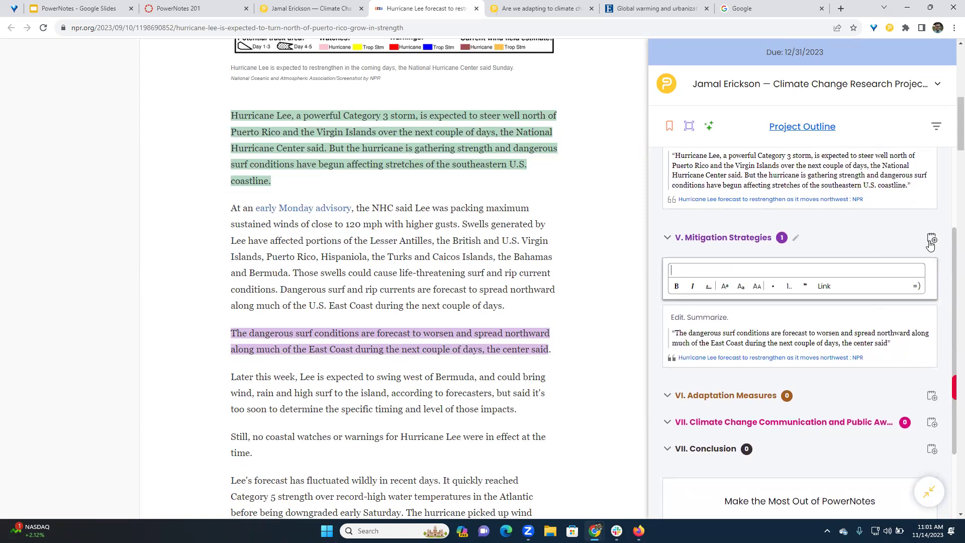
text(Top)
click(659, 296)
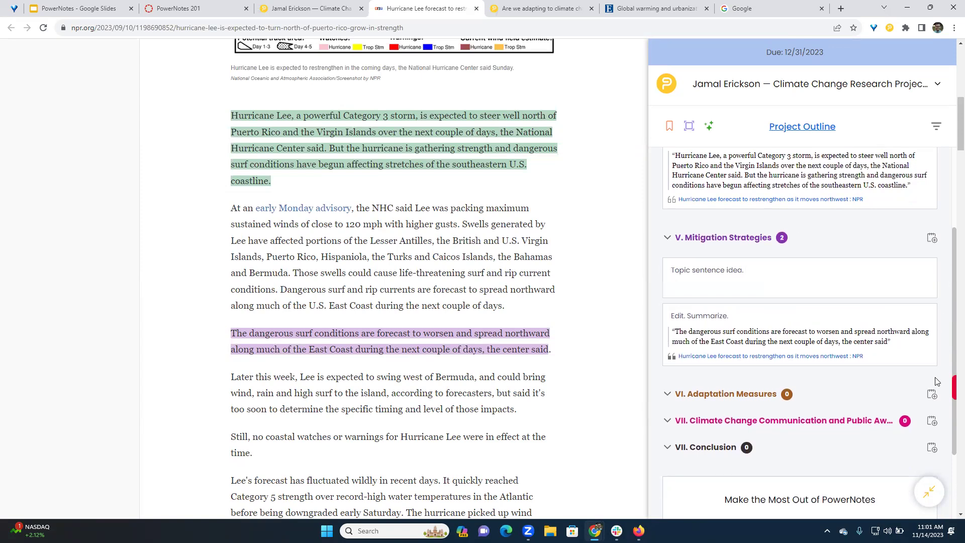
click(932, 395)
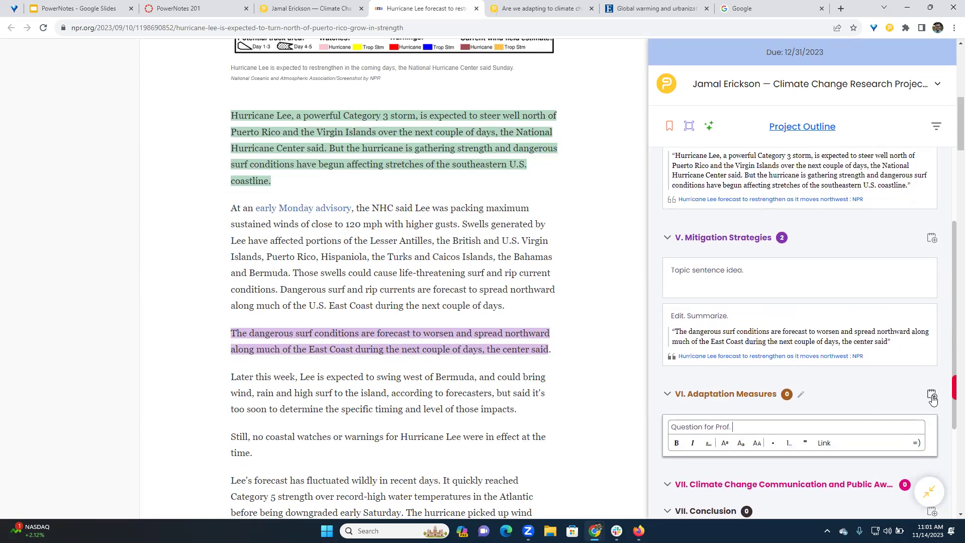
click(659, 320)
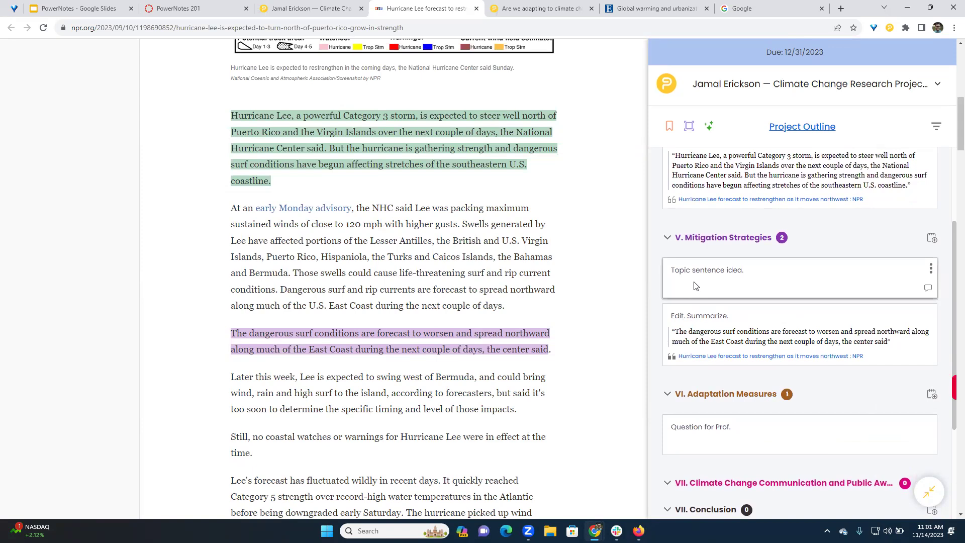
Review the saved quotes and freeform notes in outline sections IV through VI of the PowerNotes sidebar
scroll(688, 307, up, 2)
scroll(465, 282, up, 1)
scroll(465, 282, up, 1)
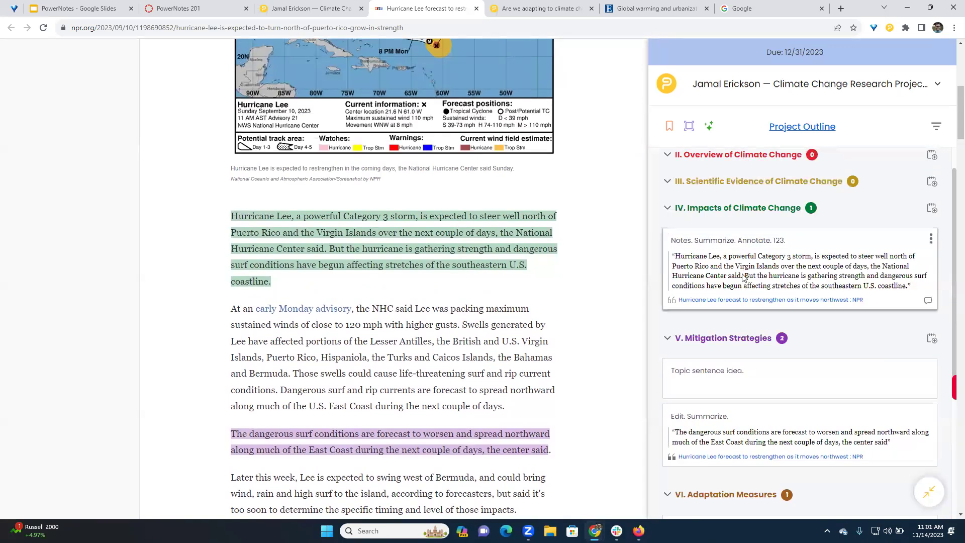
scroll(743, 278, down, 2)
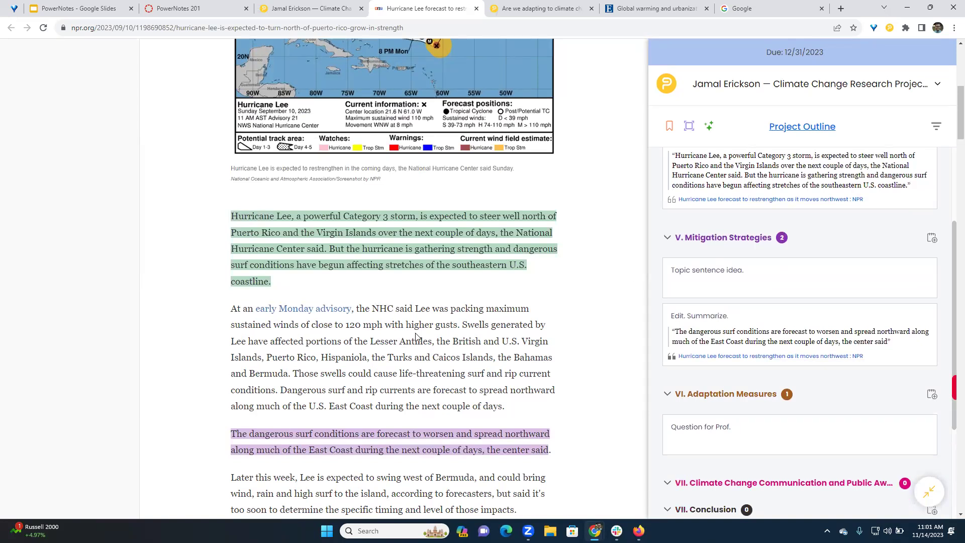
scroll(684, 311, down, 2)
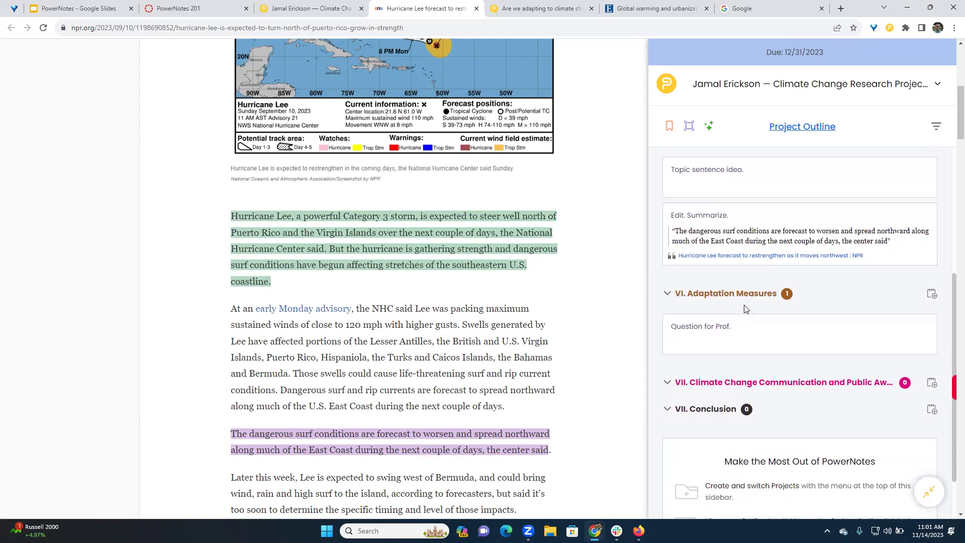
scroll(744, 310, up, 1)
scroll(811, 296, up, 4)
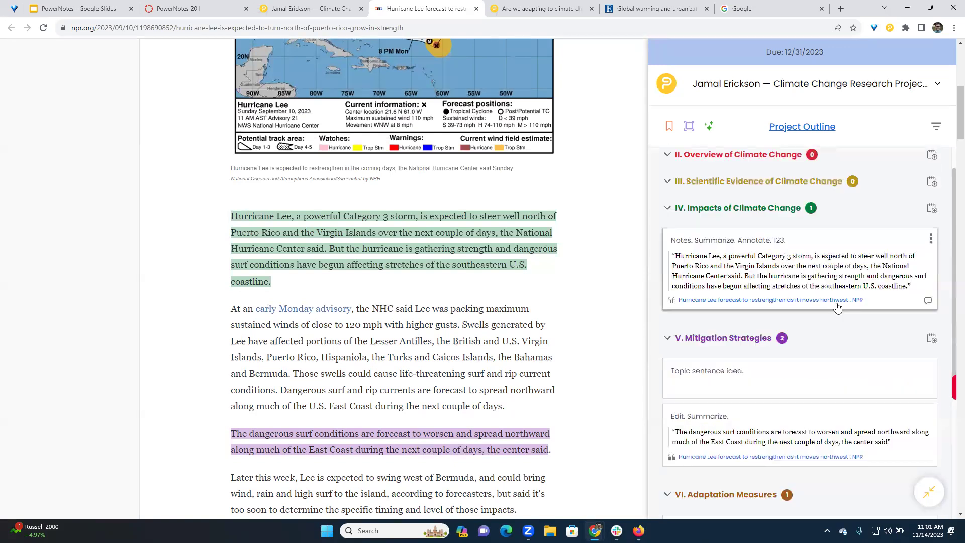
In the EBSCO article on global warming and urbanization, save the opening "Analyzing 118 countries between 1960 and 2016" sentence under IV. Impacts of Climate Change
click(556, 8)
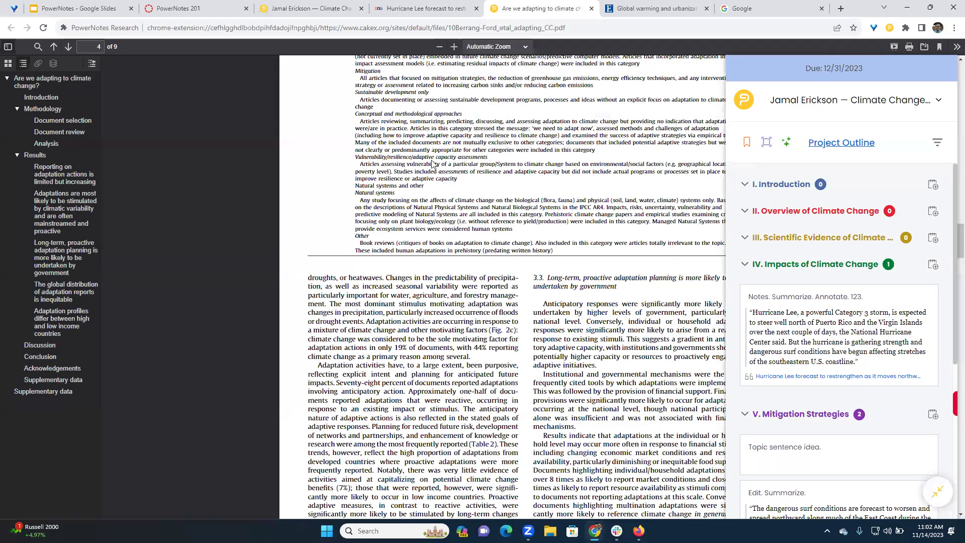
click(657, 7)
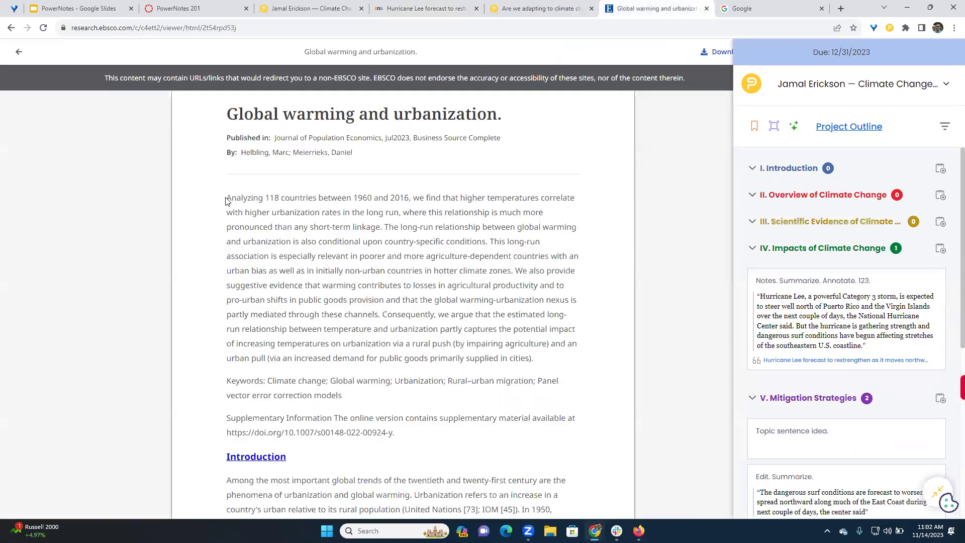
drag(229, 198, 383, 227)
click(421, 304)
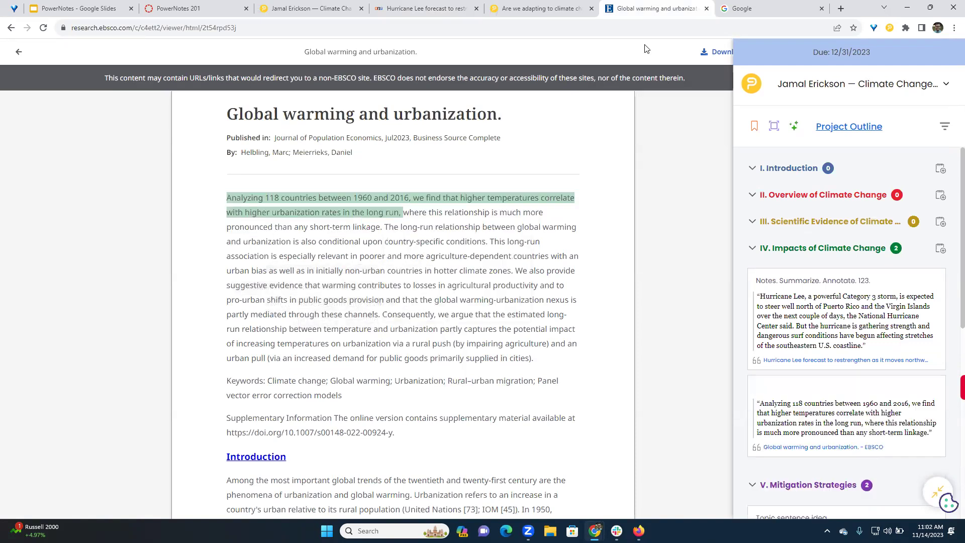
In the climate adaptation PDF, collapse the sidebar and save section 3.3's first sentence on anticipatory responses under VI. Adaptation Measures without a note
click(542, 6)
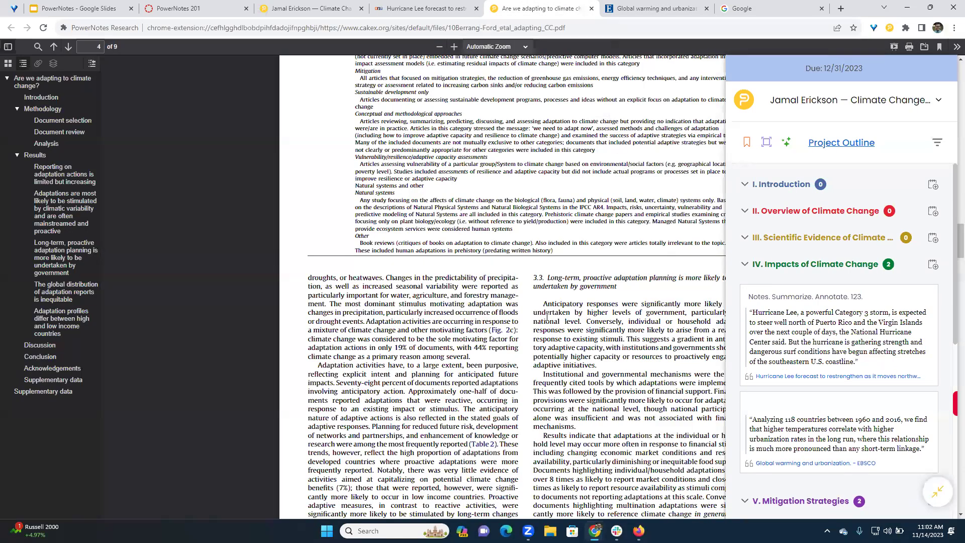
scroll(560, 277, down, 1)
click(938, 492)
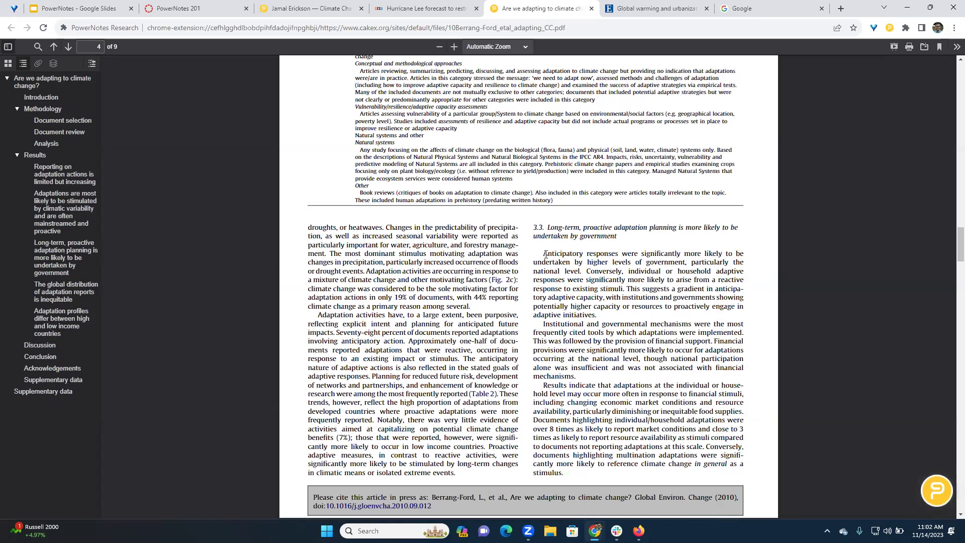
drag(542, 254, 582, 272)
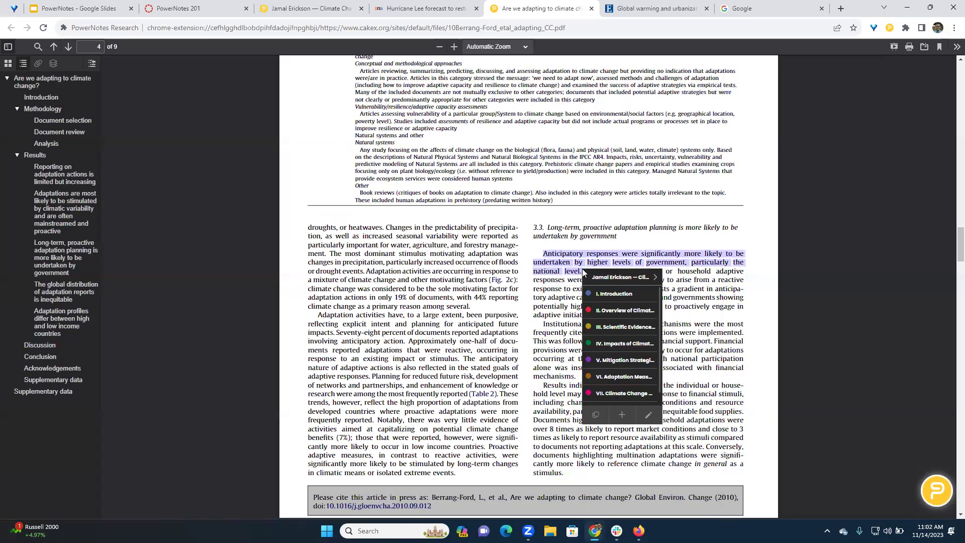
click(628, 376)
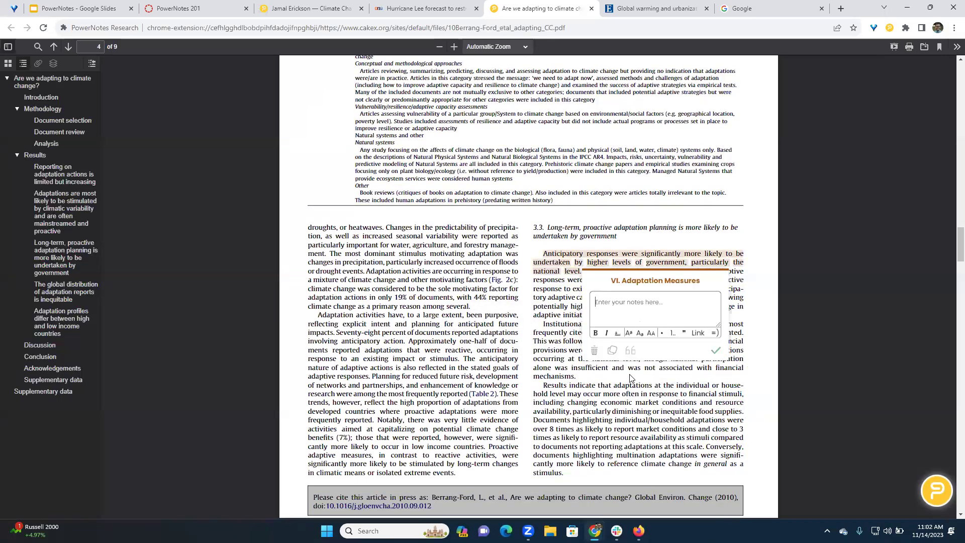
click(630, 378)
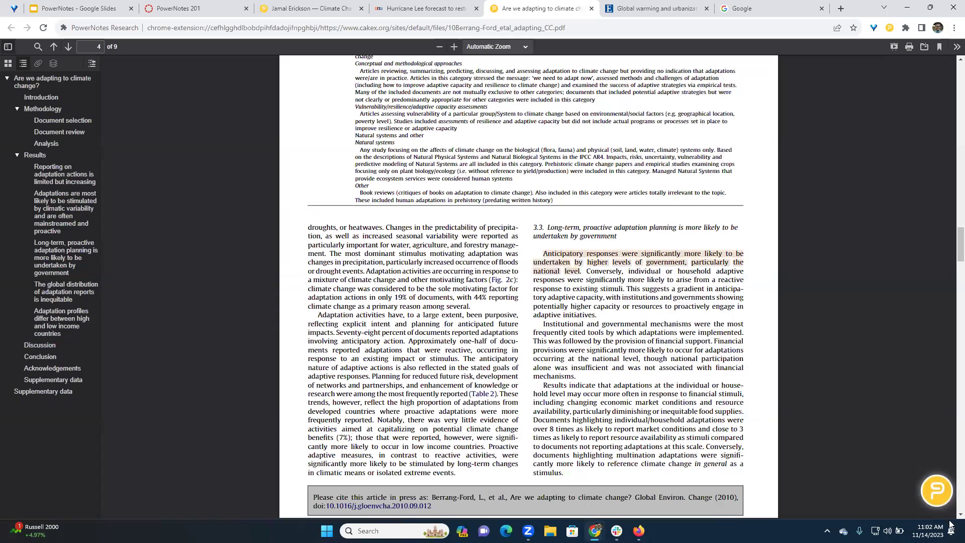
Expand the PowerNotes sidebar on the PDF and review the quotes collected from all sources in the outline
click(935, 495)
scroll(814, 283, down, 5)
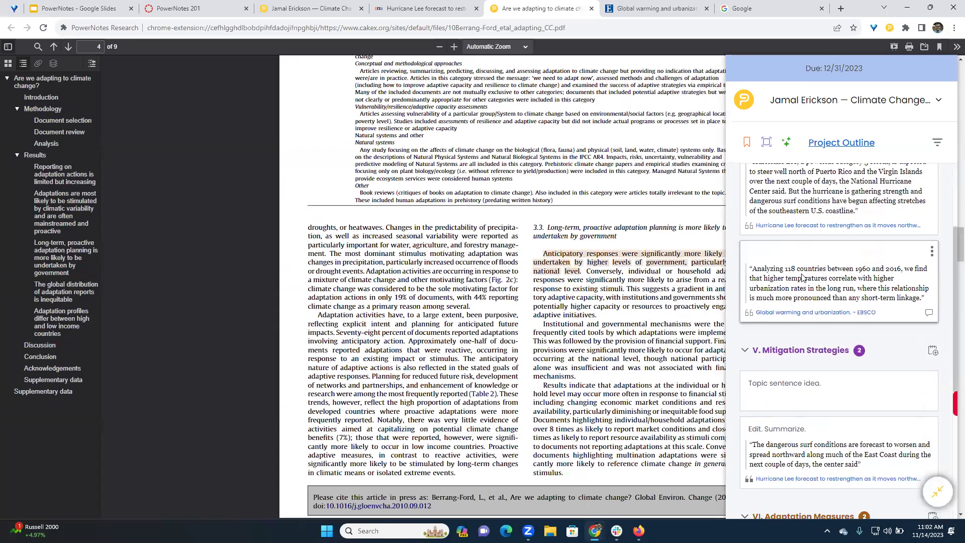
scroll(816, 291, down, 5)
scroll(838, 339, up, 8)
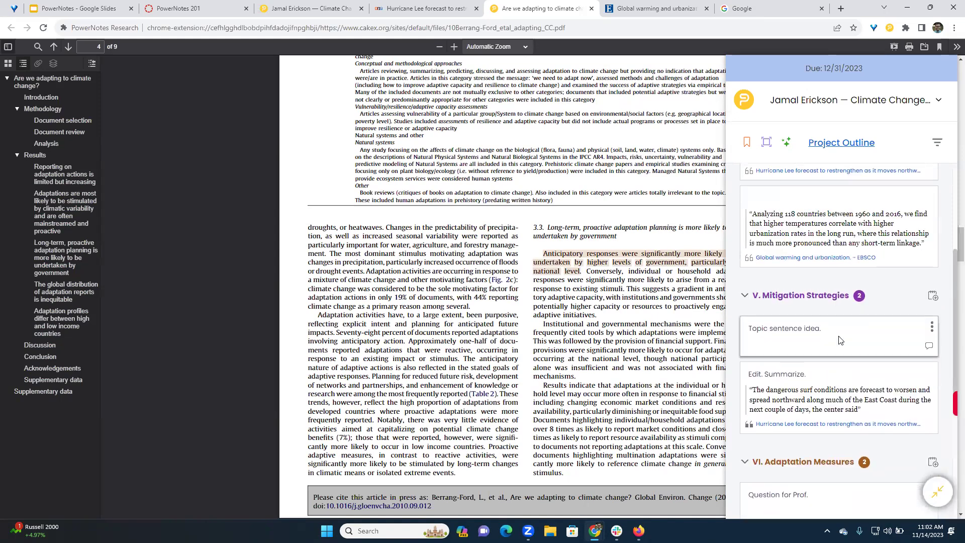
scroll(838, 339, up, 4)
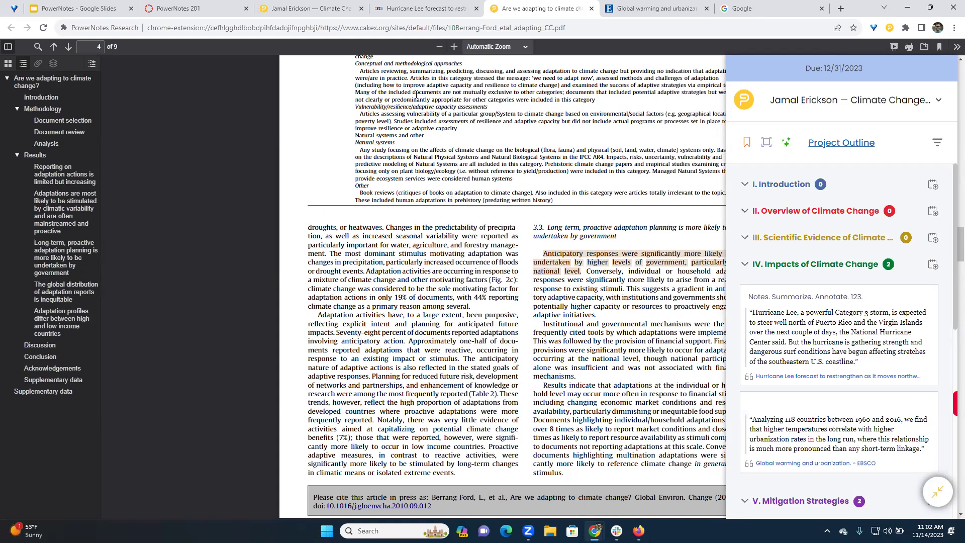
Return to the NPR Hurricane Lee article and generate AI Discovery information about the page
click(404, 7)
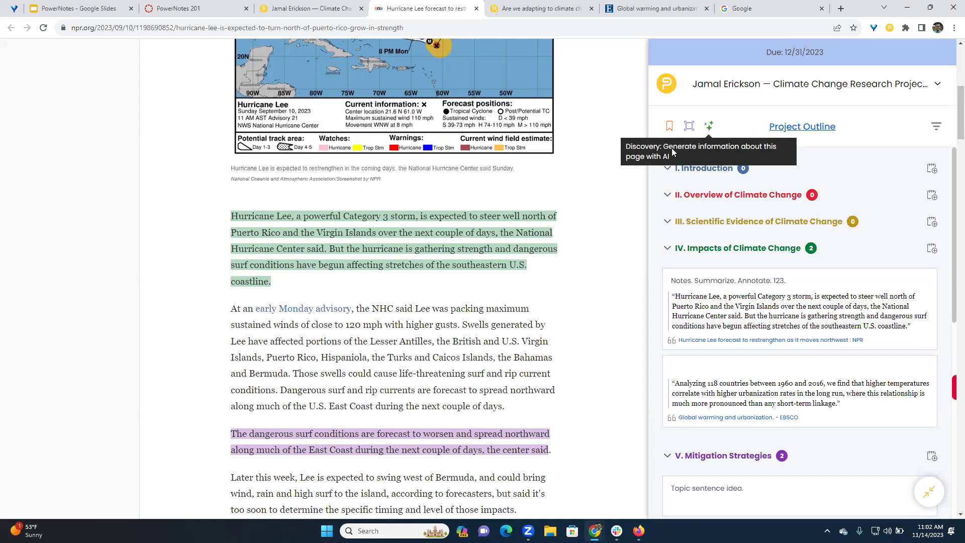
scroll(608, 267, up, 3)
scroll(612, 268, up, 3)
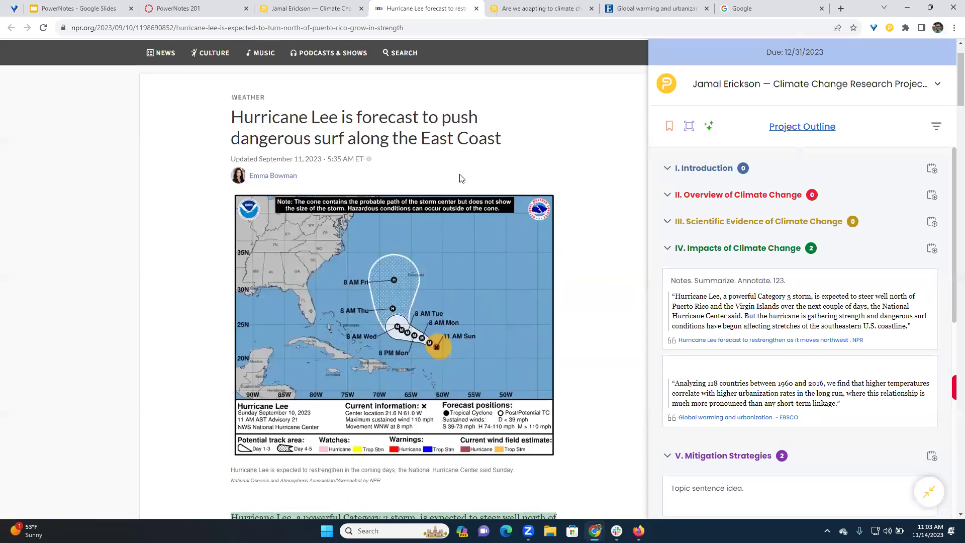
click(710, 130)
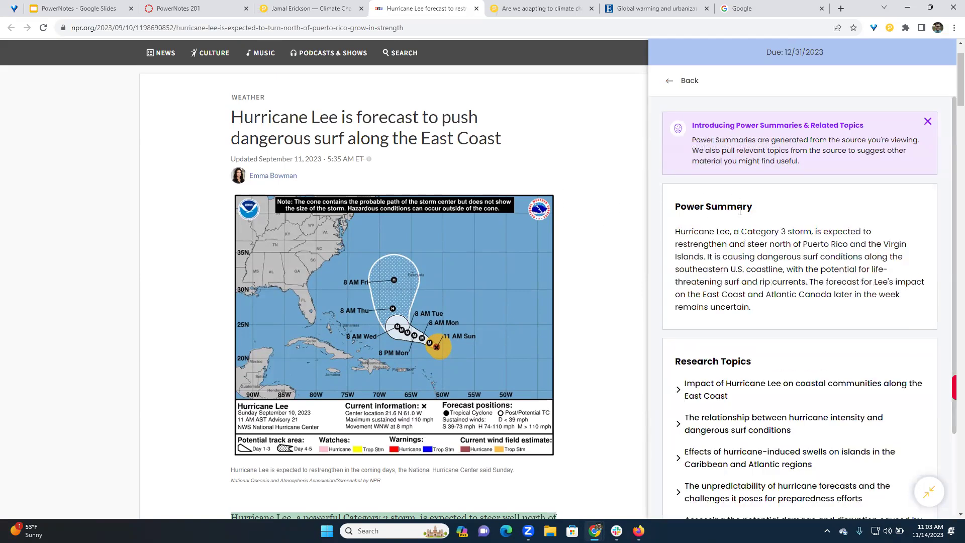
Examine the generated Power Summary, Research Topics and Q & A alongside the text of the Hurricane Lee article
scroll(757, 181, down, 2)
scroll(756, 181, down, 2)
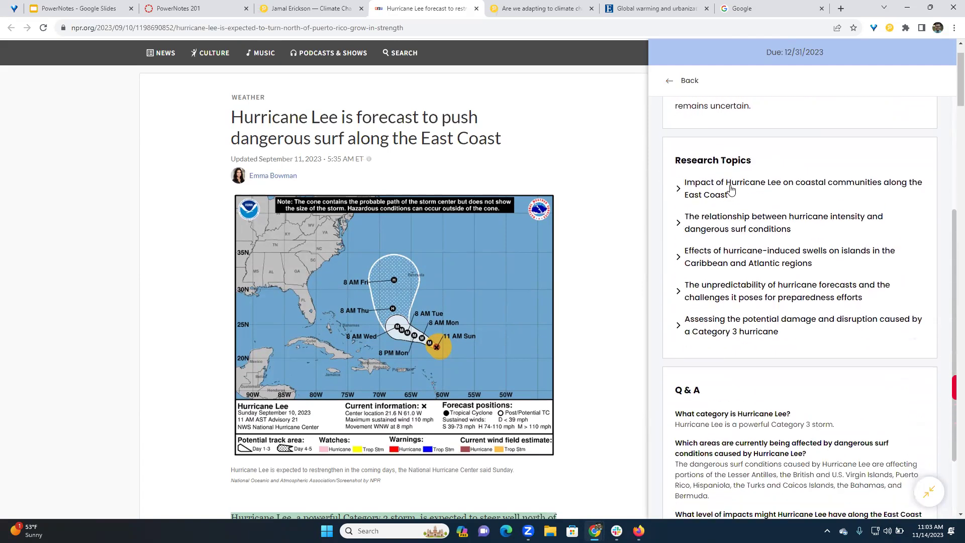
scroll(728, 307, down, 3)
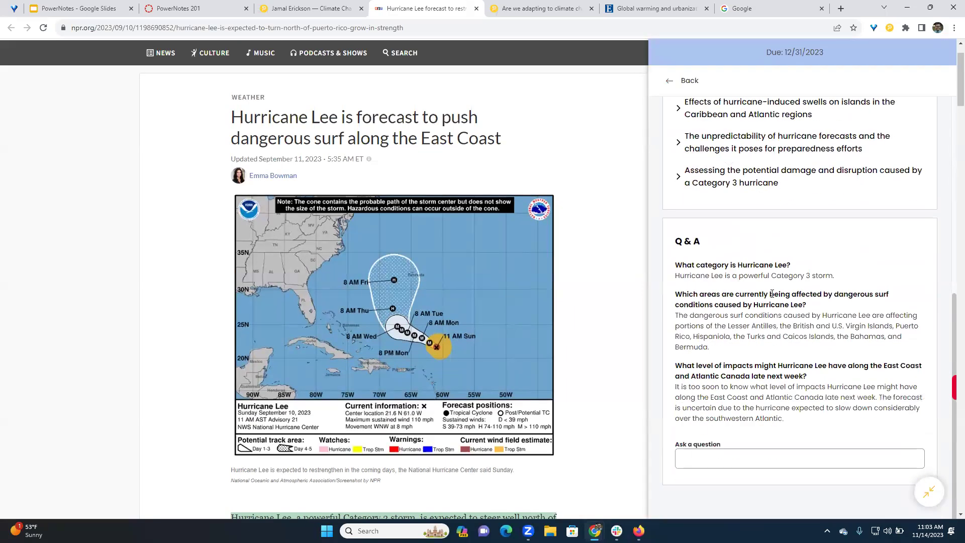
scroll(743, 316, up, 7)
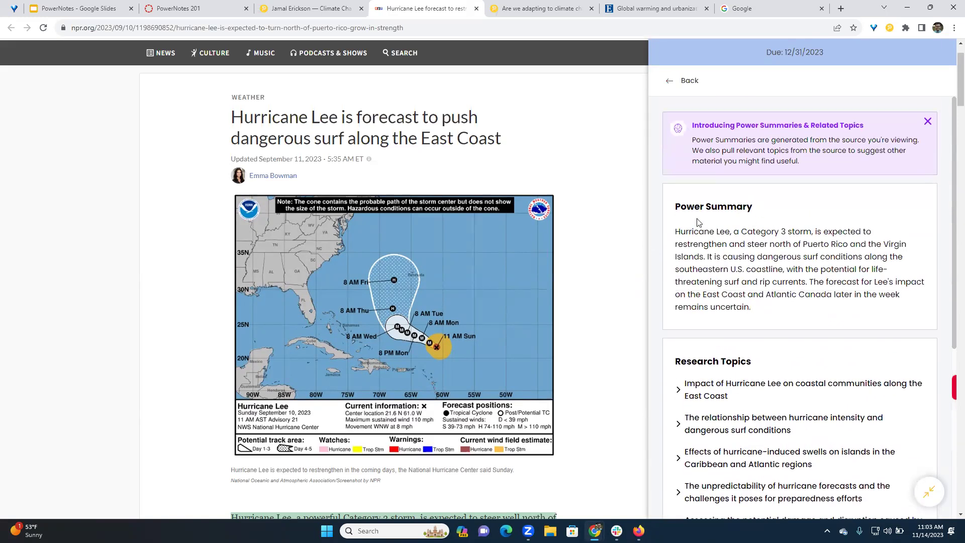
scroll(498, 273, down, 5)
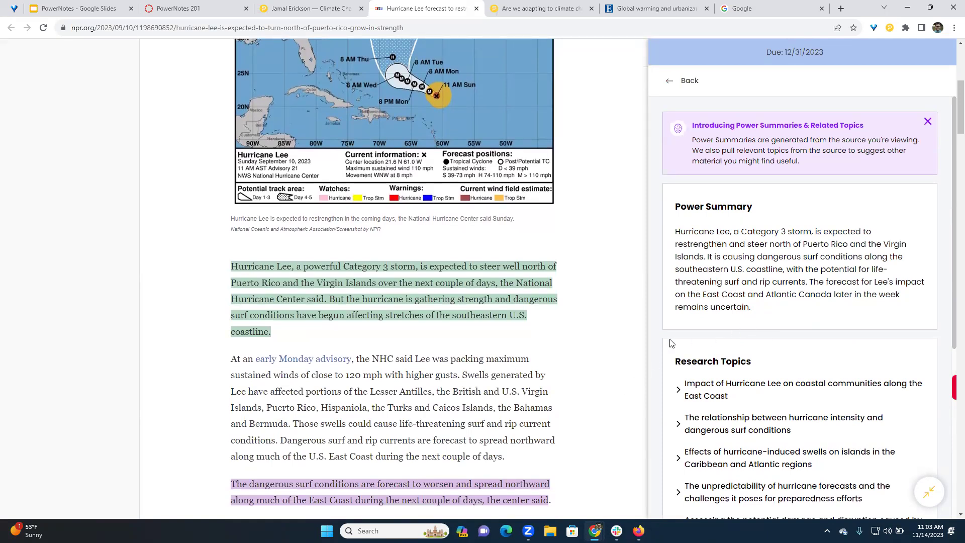
scroll(725, 310, down, 2)
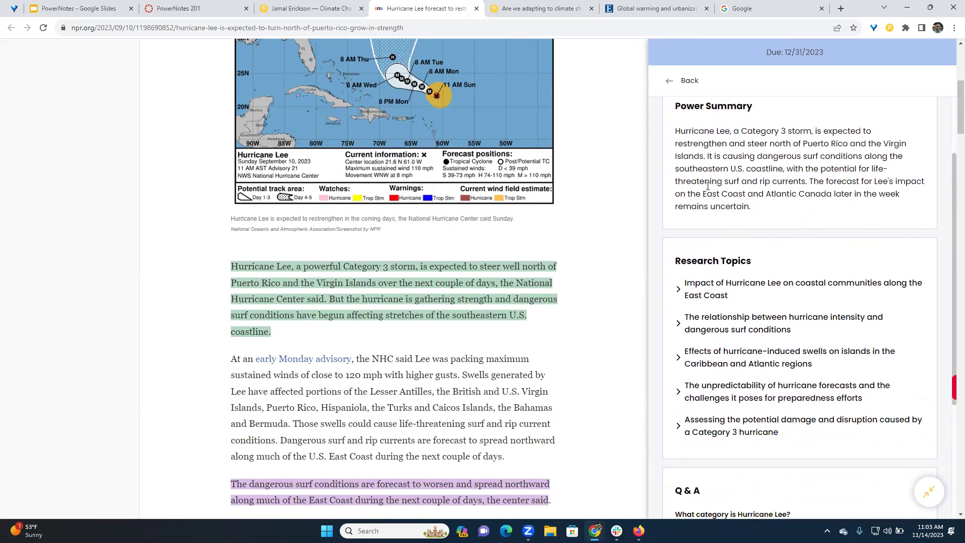
scroll(759, 219, up, 2)
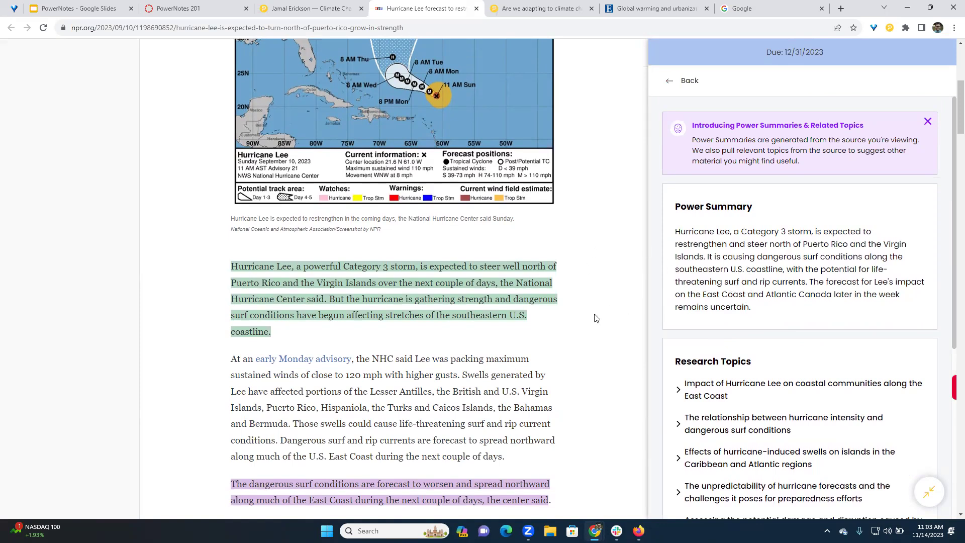
scroll(767, 288, down, 3)
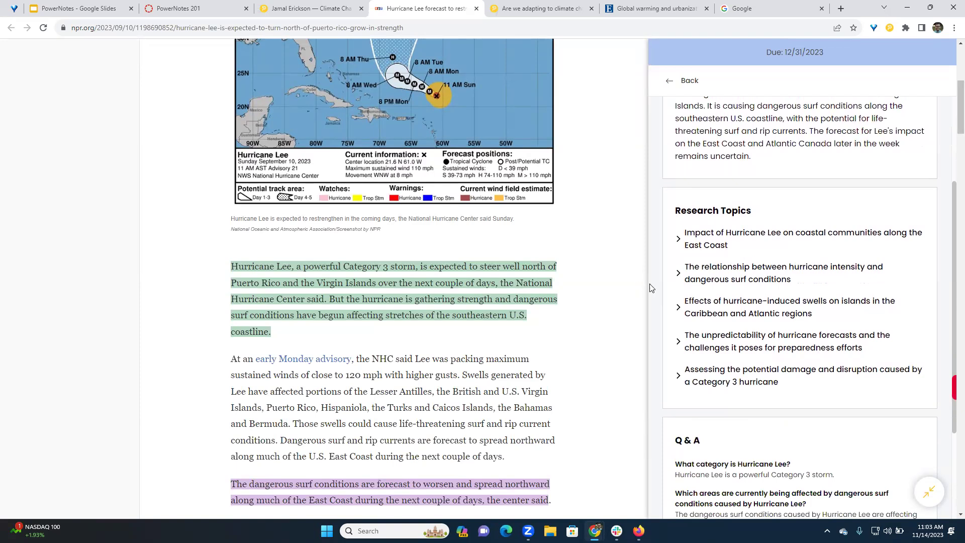
scroll(543, 211, up, 6)
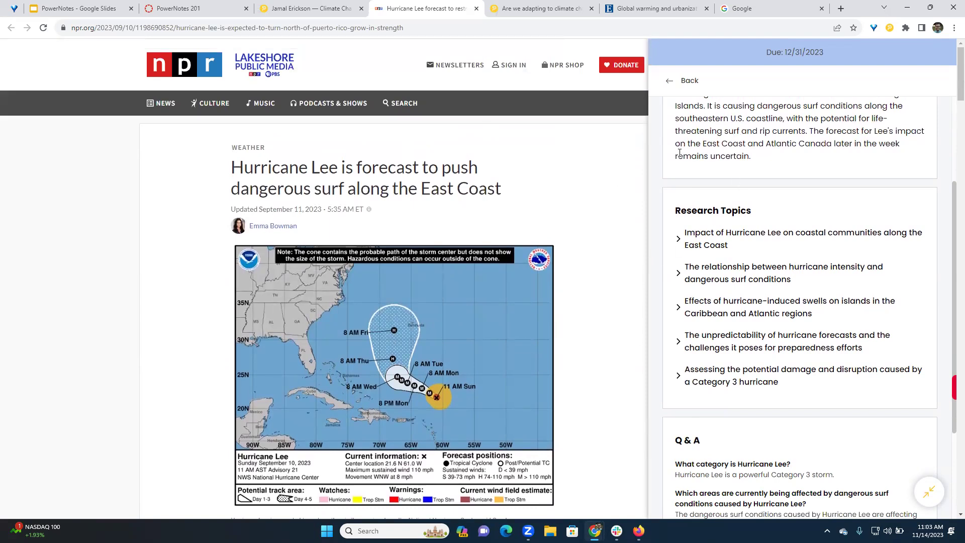
scroll(588, 226, down, 9)
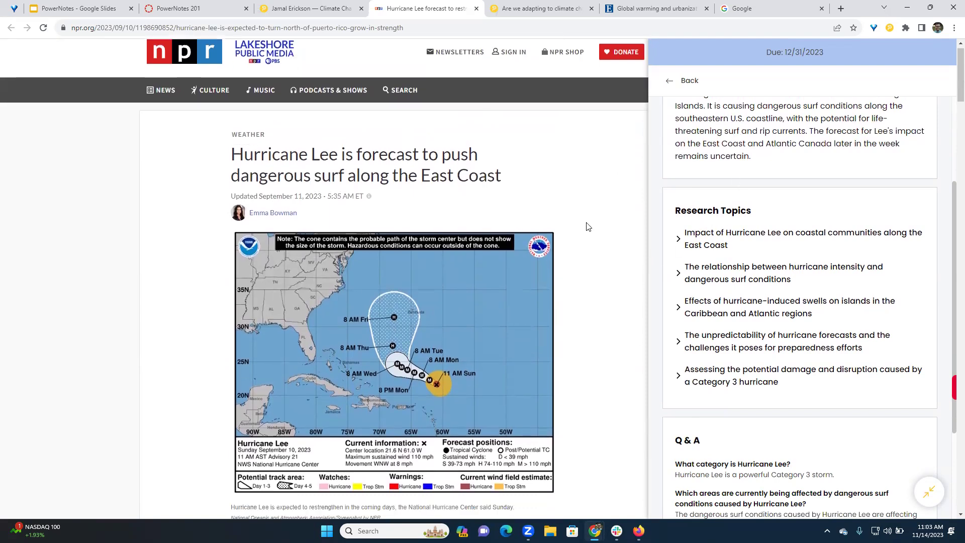
scroll(588, 262, down, 1)
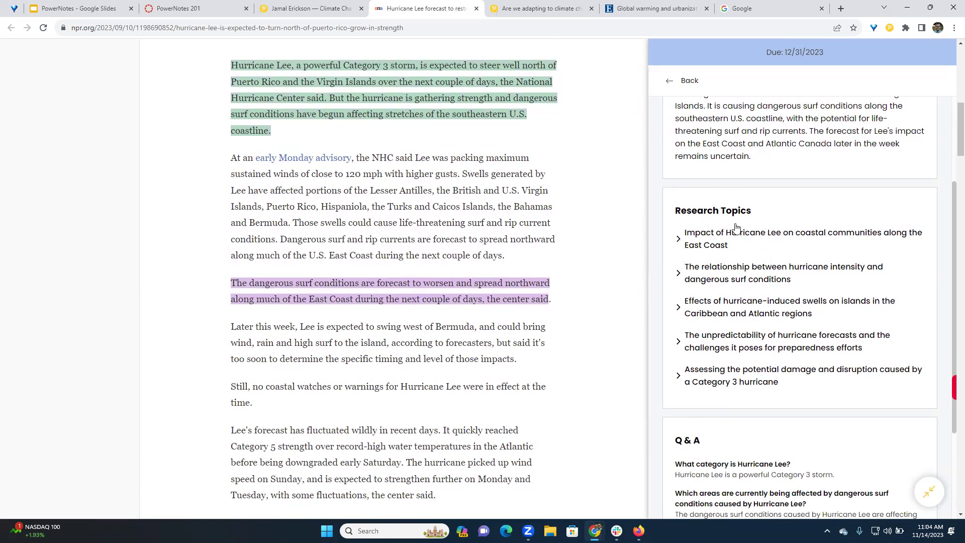
scroll(714, 216, down, 1)
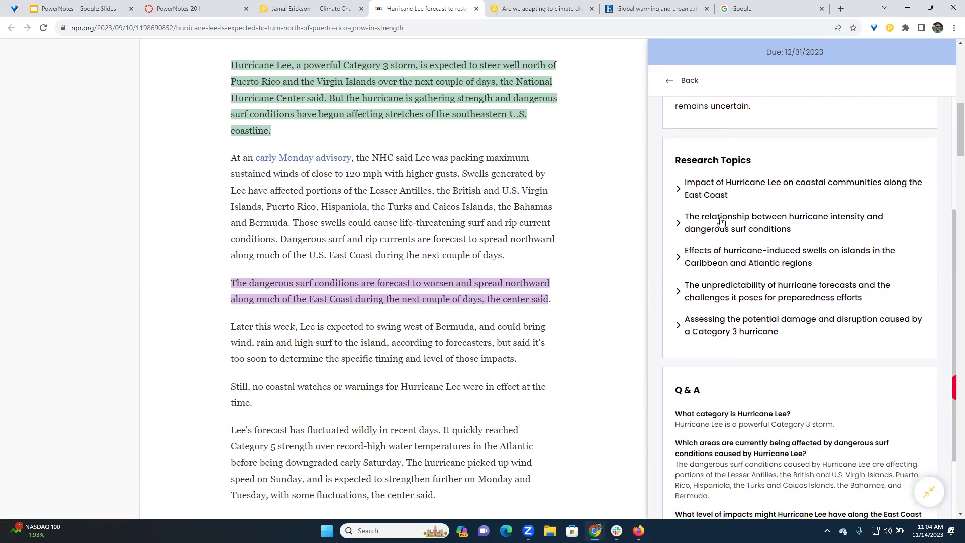
scroll(417, 282, down, 2)
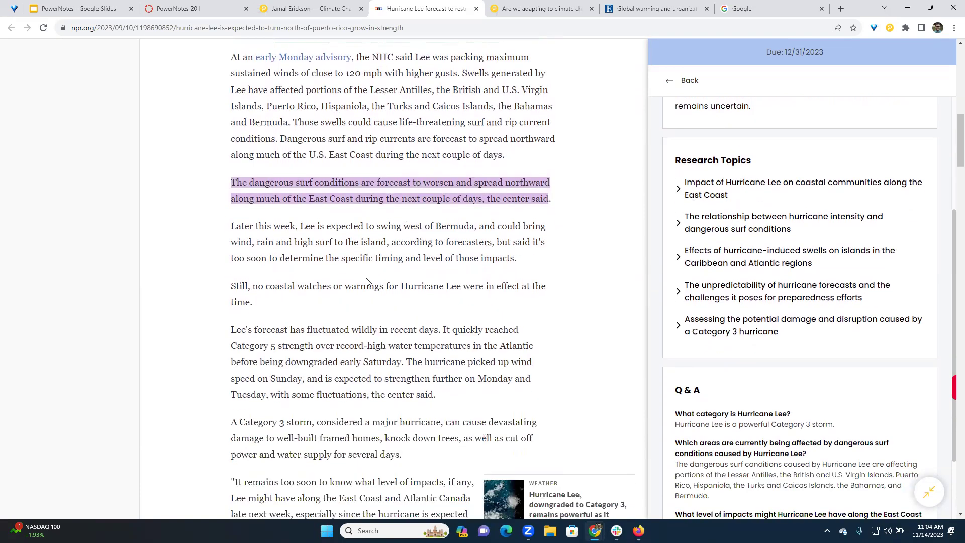
Expand the research topic on hurricane intensity and dangerous surf conditions and review its suggested sources alongside the article
click(685, 229)
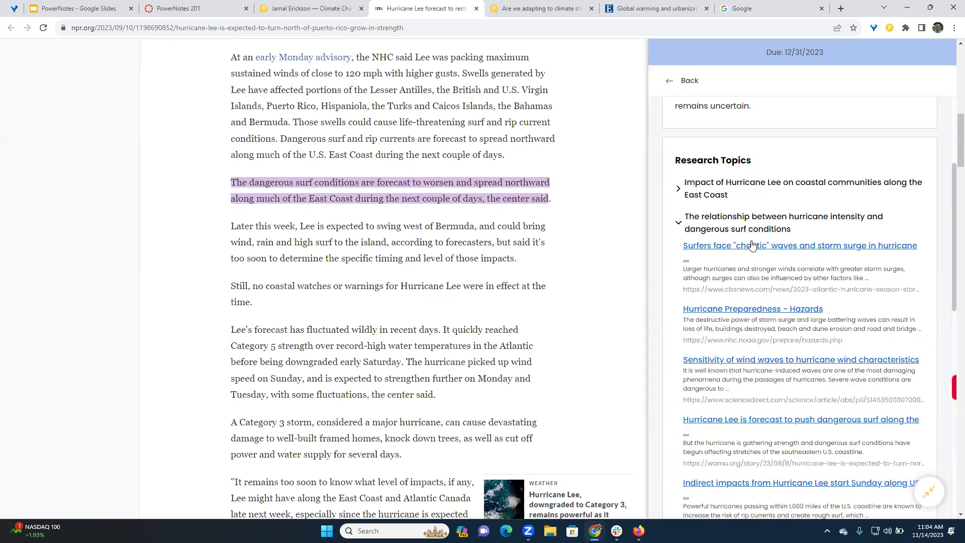
drag(792, 230, 763, 221)
click(810, 230)
scroll(774, 241, down, 4)
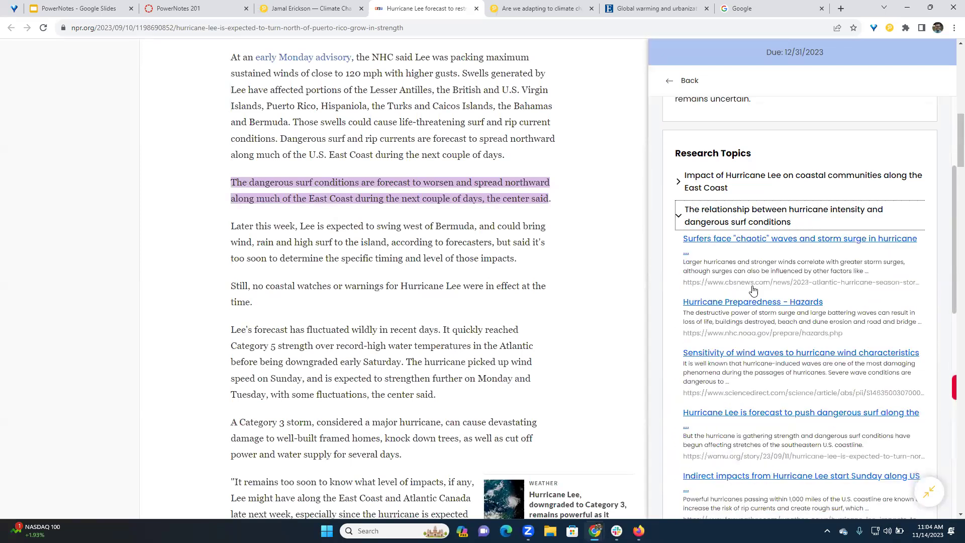
scroll(769, 244, down, 6)
scroll(766, 269, up, 6)
scroll(759, 298, up, 3)
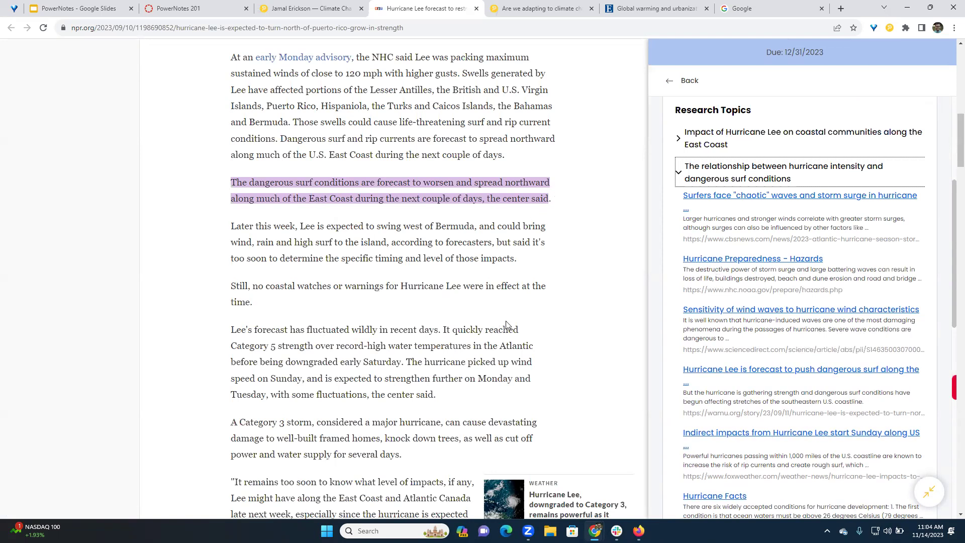
scroll(498, 222, up, 2)
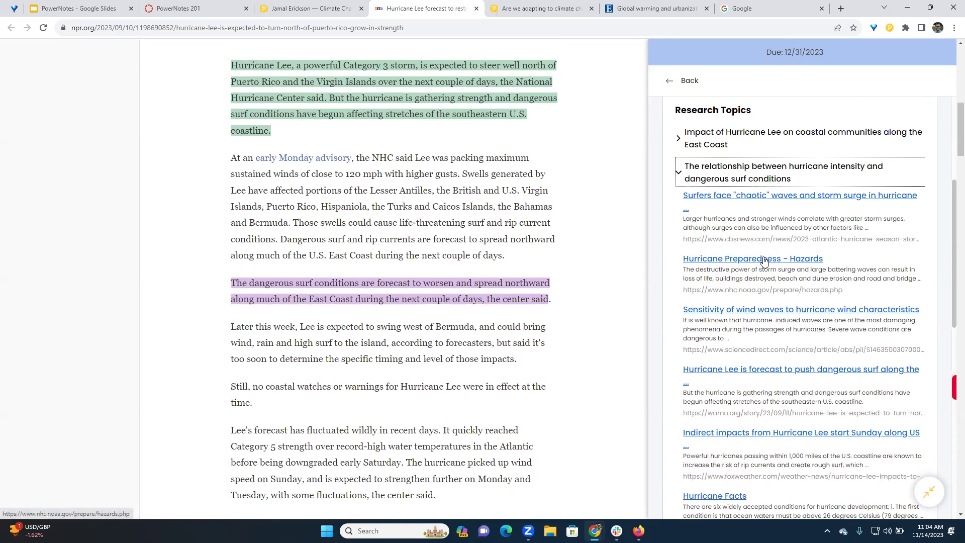
scroll(759, 248, down, 3)
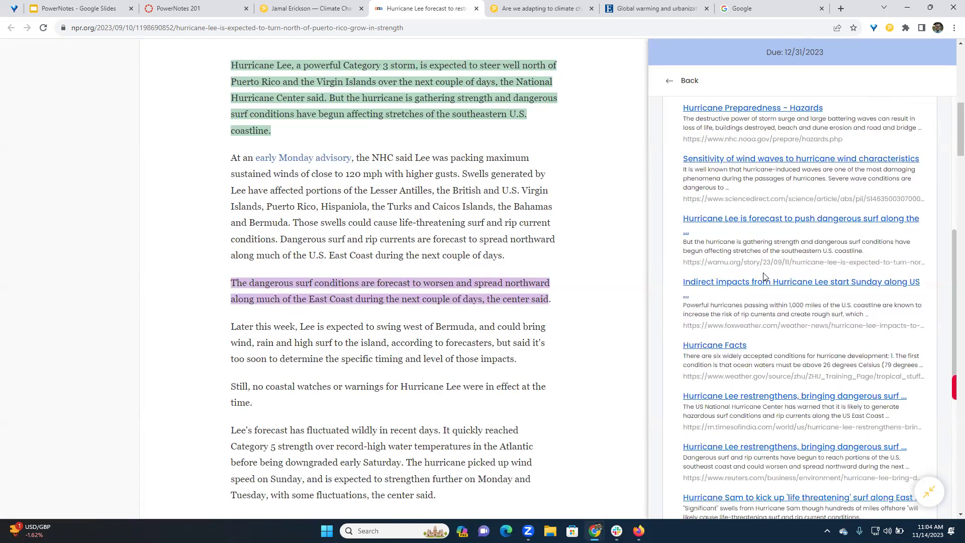
View the suggested Hurricane Facts source, close it, and collapse the research topic on hurricane intensity and surf conditions
click(714, 345)
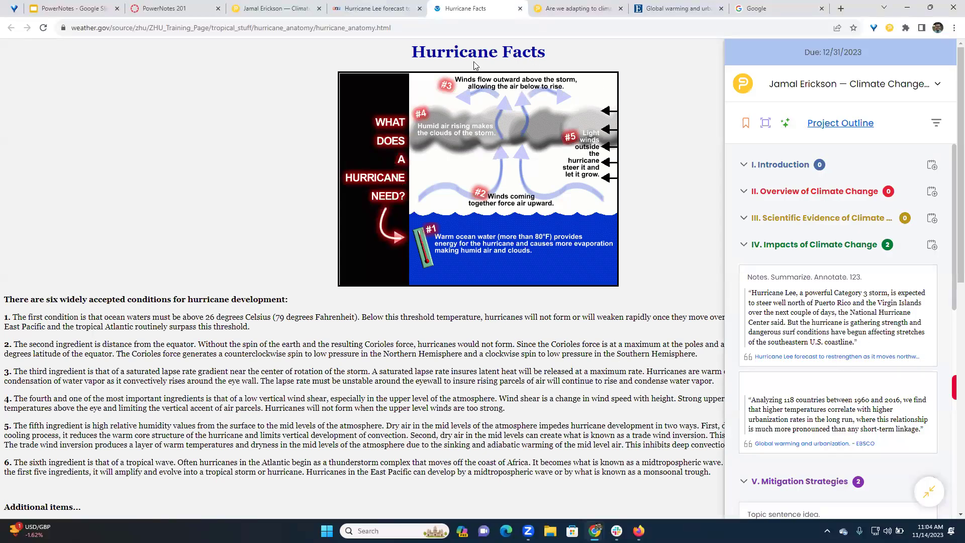
click(520, 10)
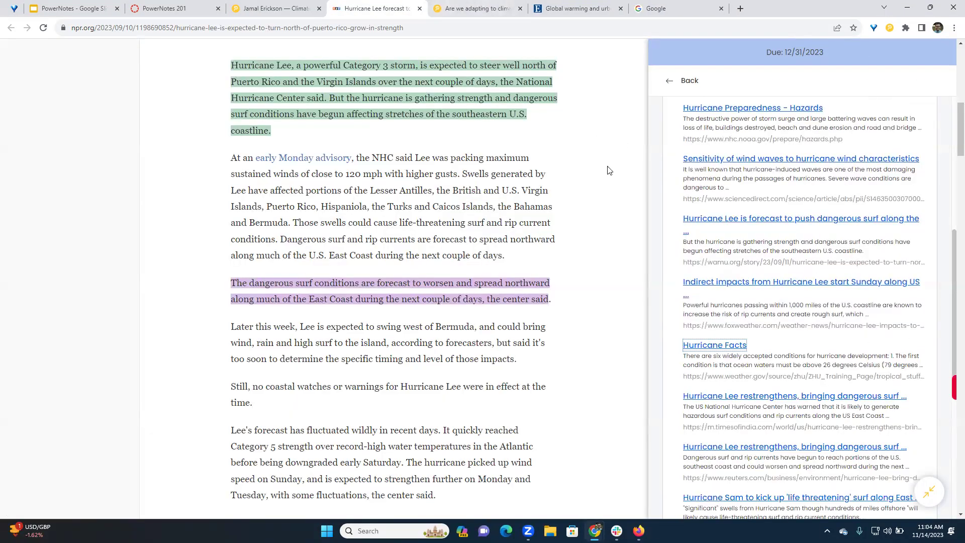
scroll(720, 59, up, 1)
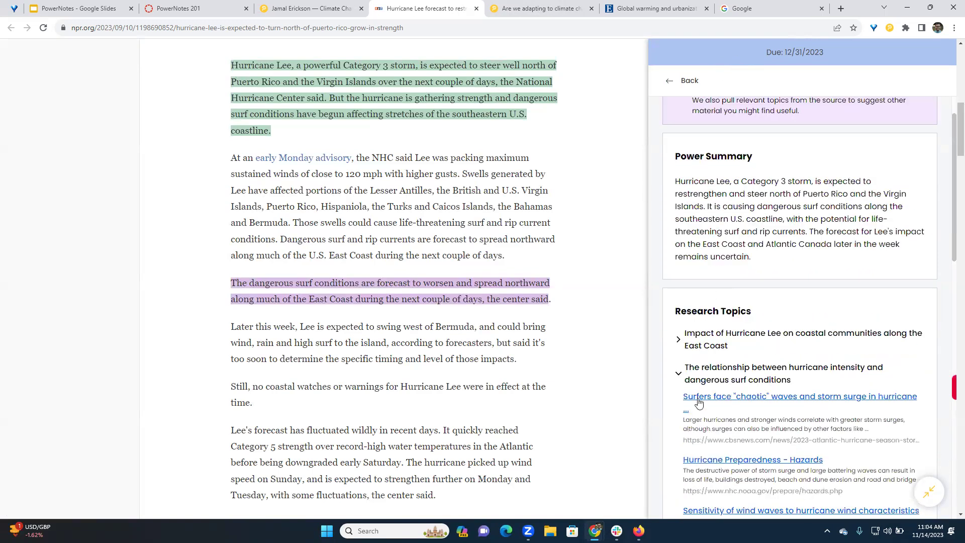
click(679, 378)
scroll(702, 358, down, 4)
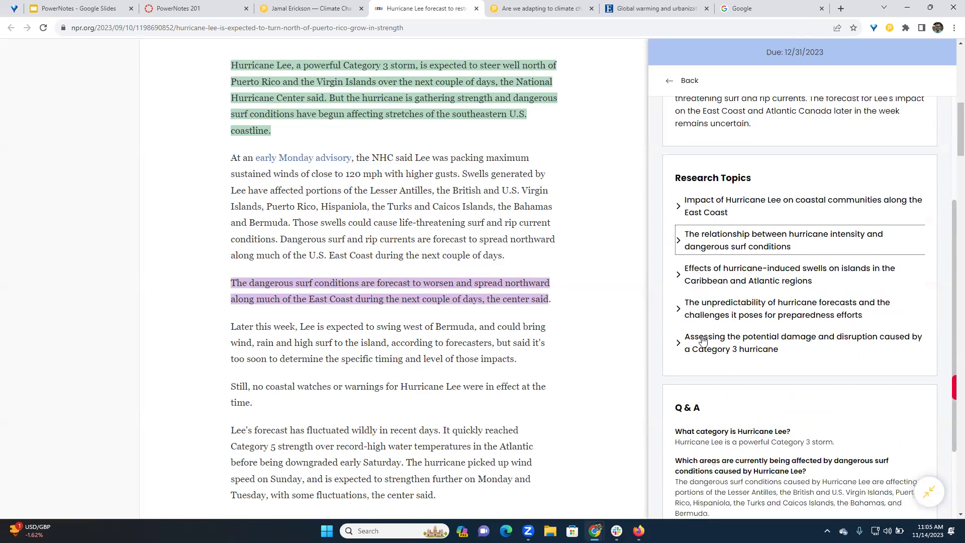
Review the generated Q & A against the article and ask "What is the meaning of life?" as a new question
scroll(760, 261, down, 3)
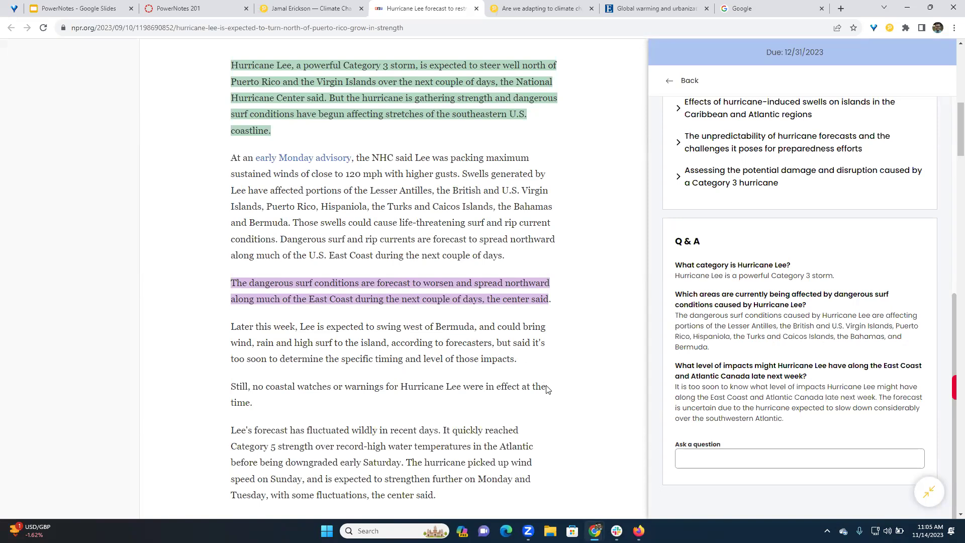
scroll(442, 353, down, 3)
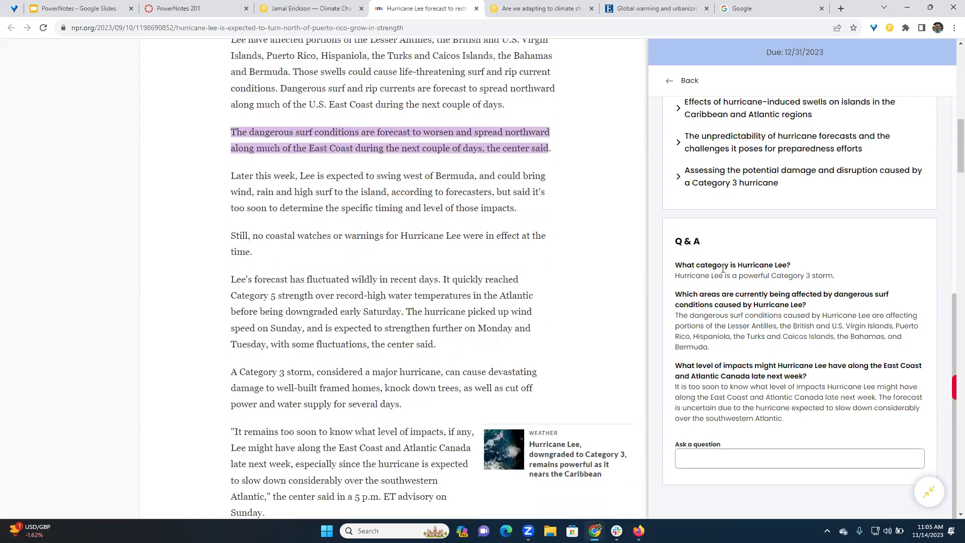
scroll(430, 250, up, 6)
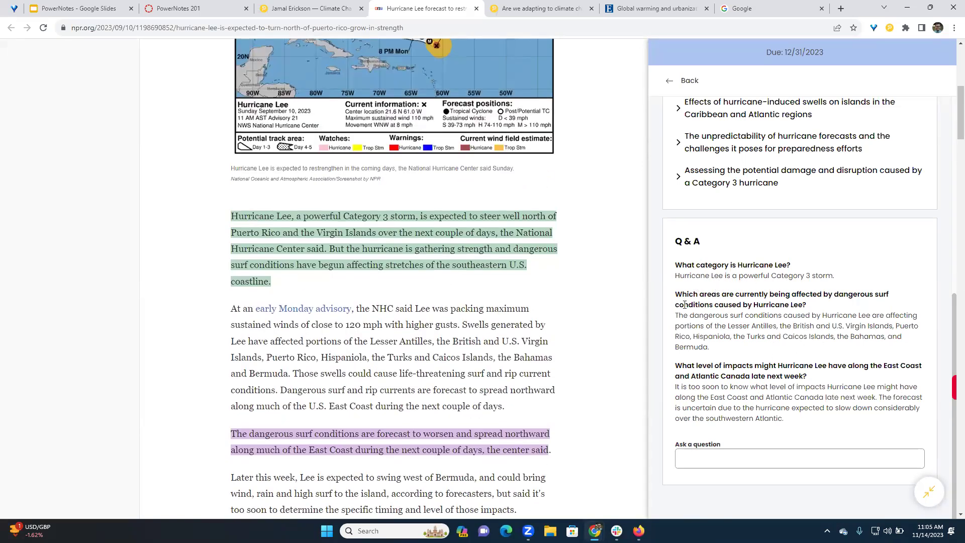
click(722, 462)
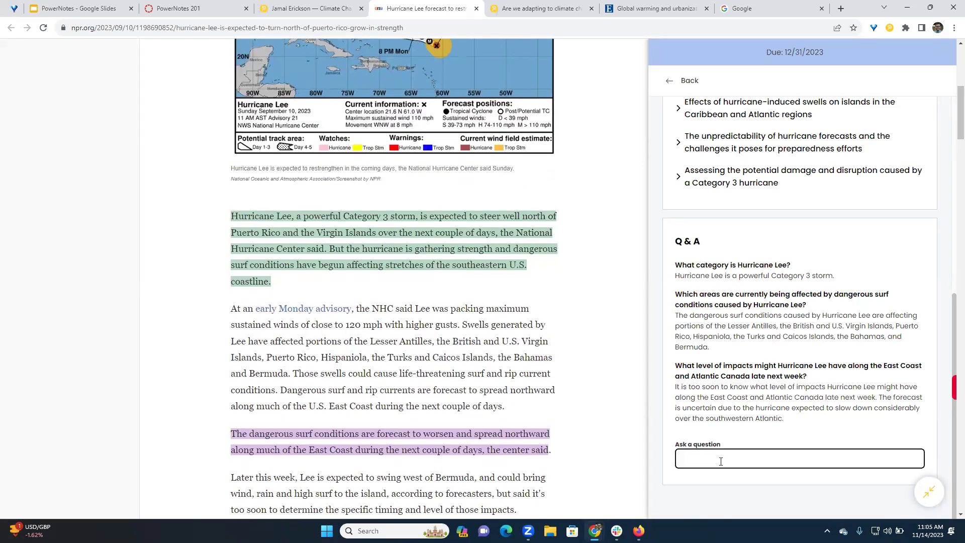
text(What is the meaning of life?)
key(Return)
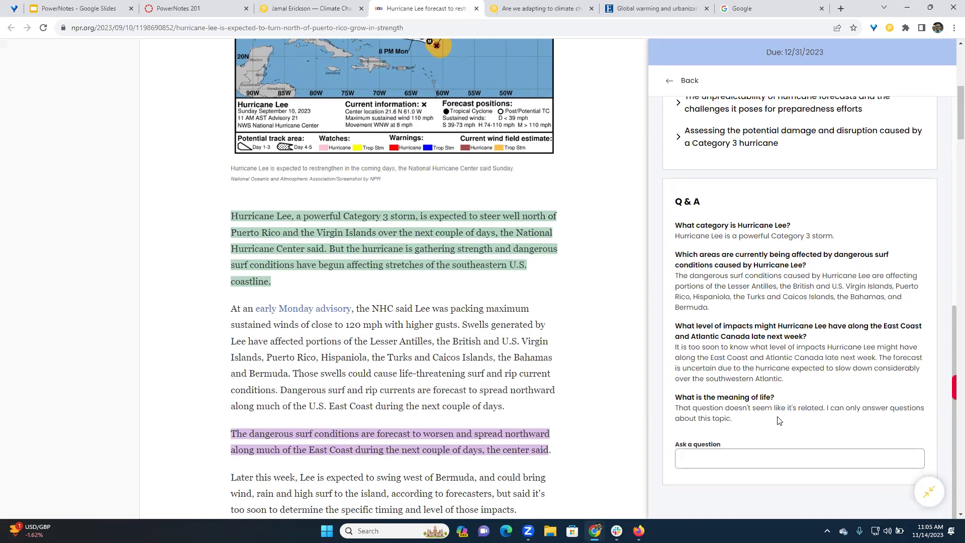
scroll(505, 357, up, 6)
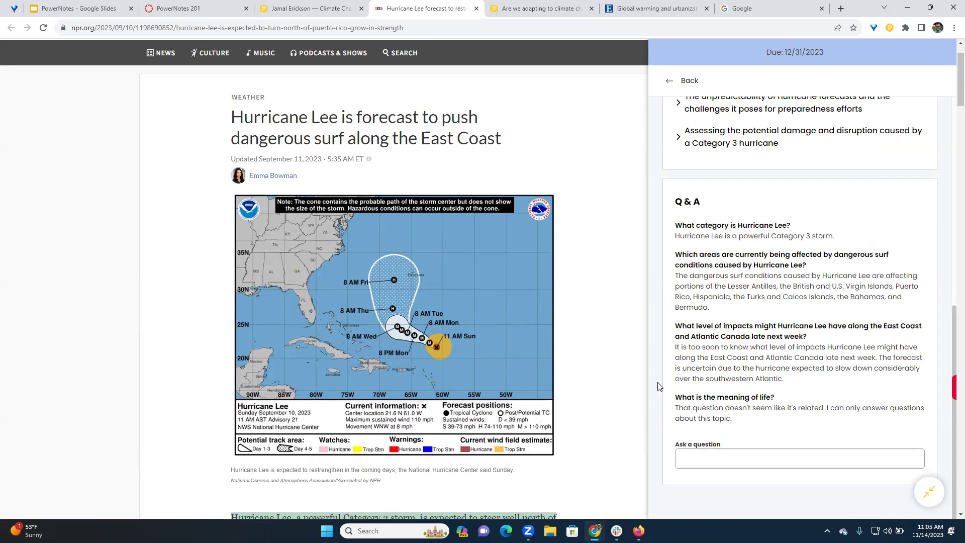
scroll(600, 388, down, 5)
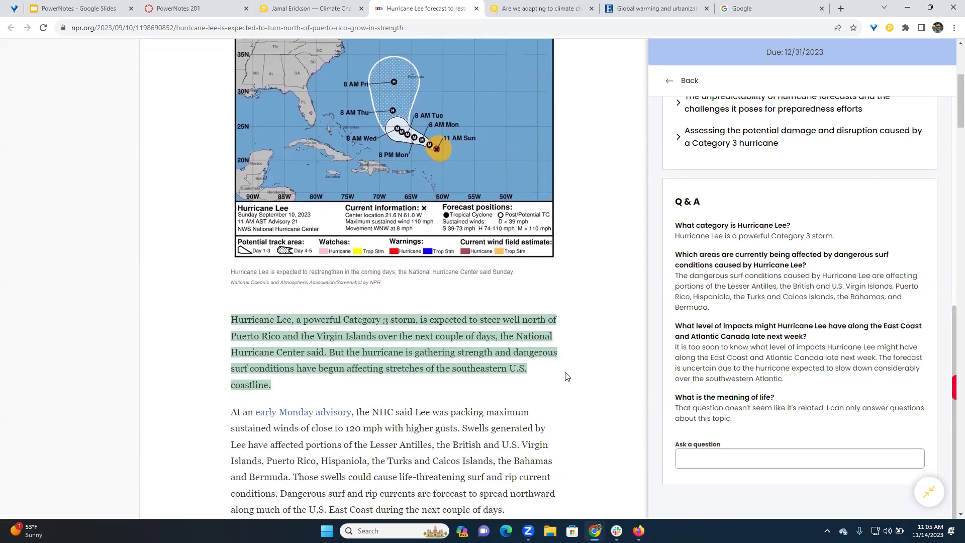
scroll(436, 393, up, 4)
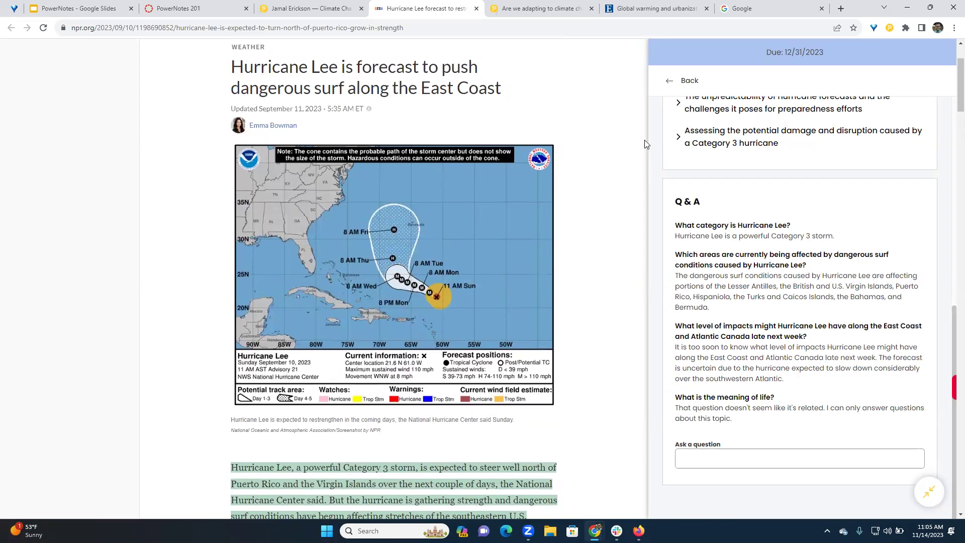
scroll(737, 272, up, 5)
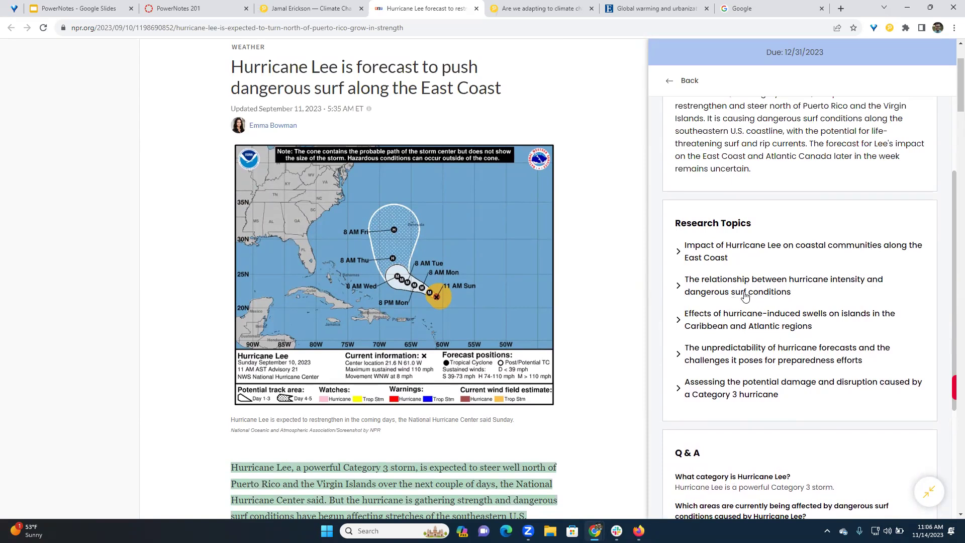
Search Google for "Climate change" and collapse the PowerNotes sidebar on the results page
click(739, 5)
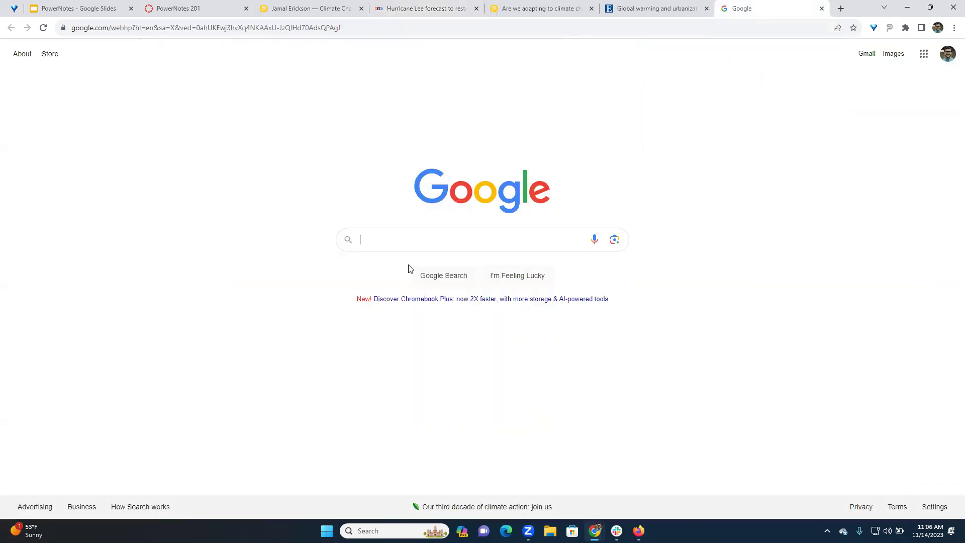
text(Climate change)
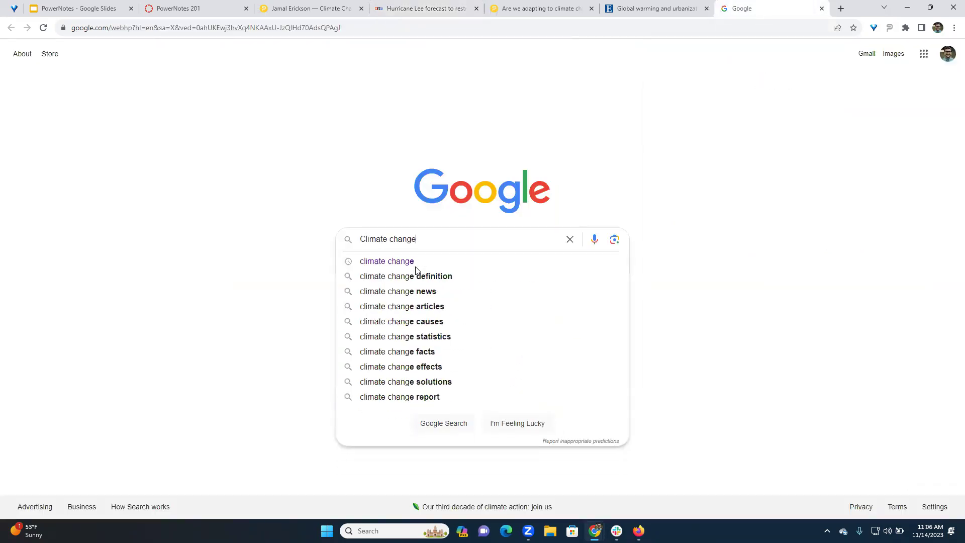
key(Return)
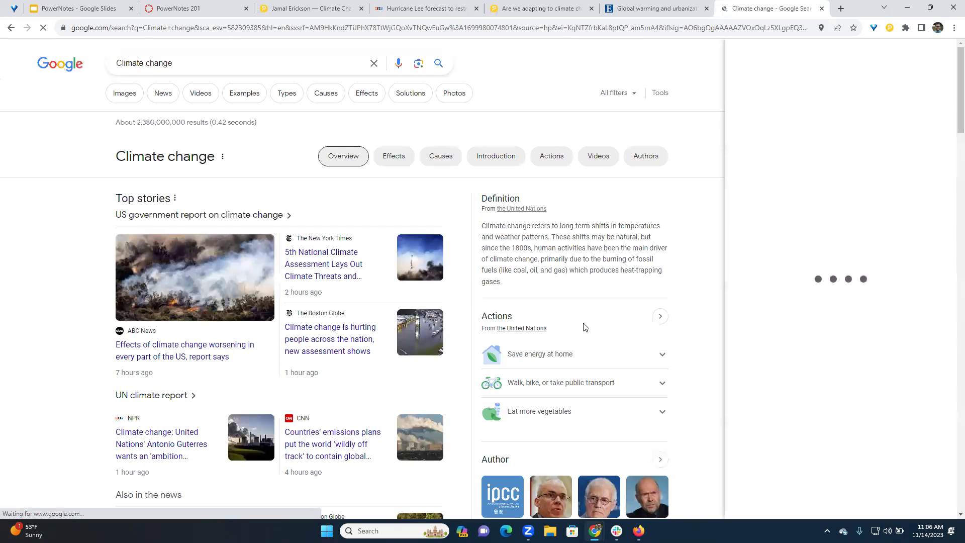
click(933, 495)
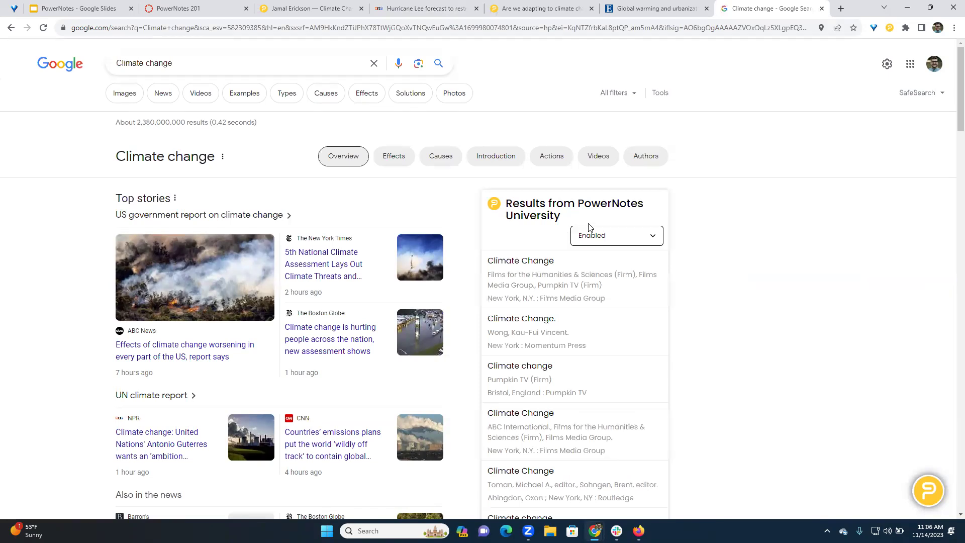
Look through the library results from PowerNotes University and open the complete result list in the library catalog
scroll(579, 317, down, 2)
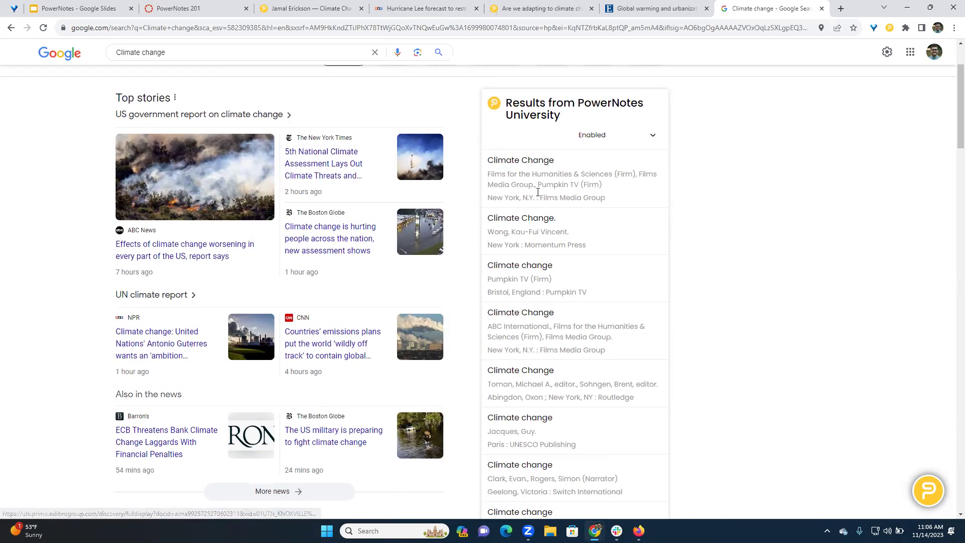
scroll(529, 211, down, 5)
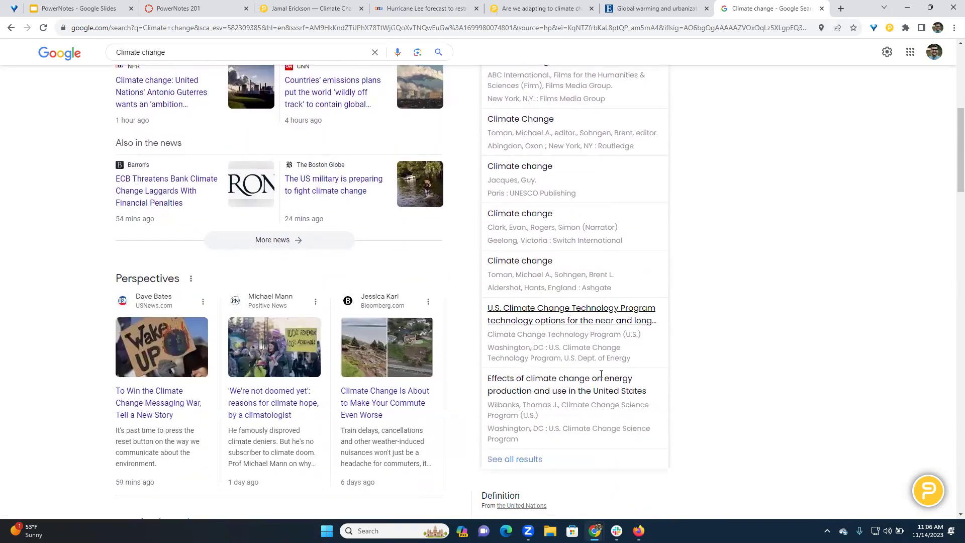
click(527, 462)
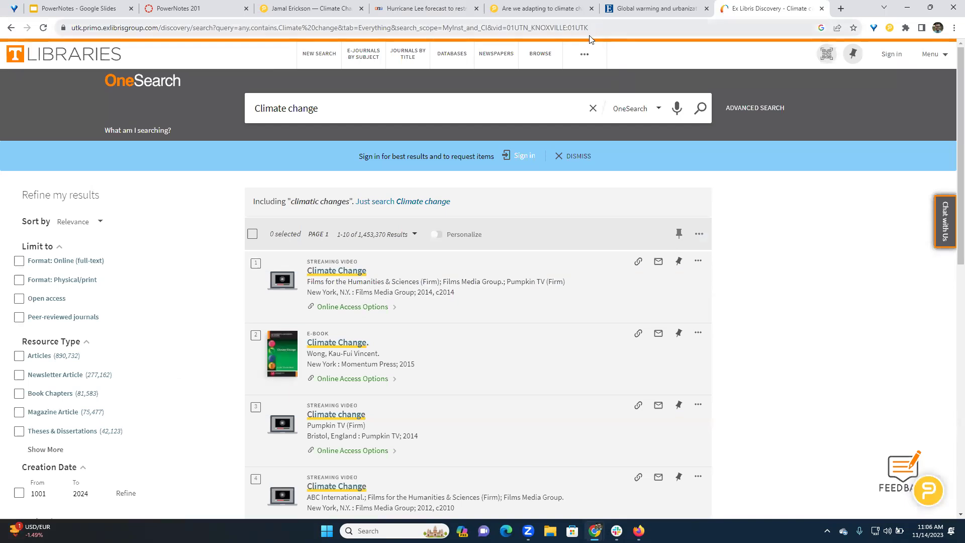
Return to the EBSCO article "Global warming and urbanization" and widen the PowerNotes sidebar to look over the project outline
click(630, 10)
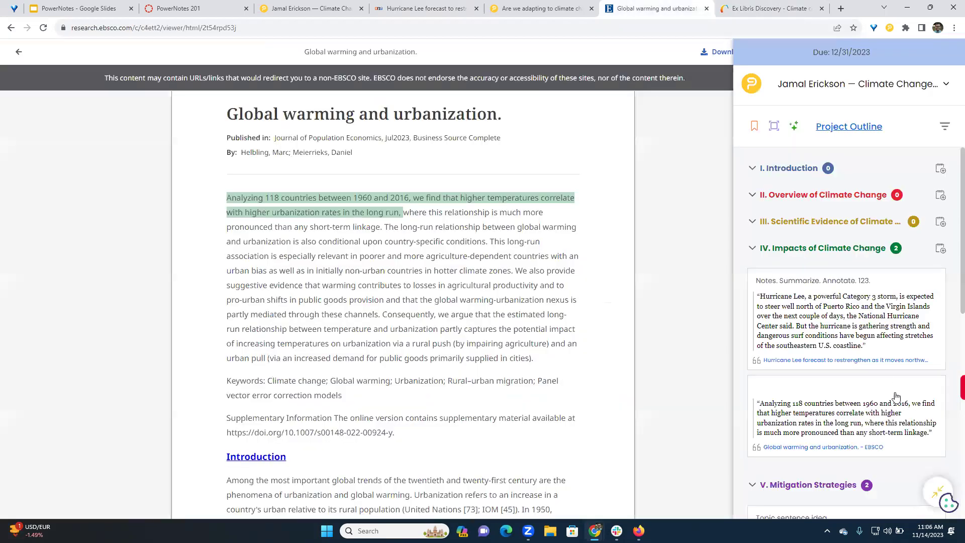
click(949, 493)
click(949, 492)
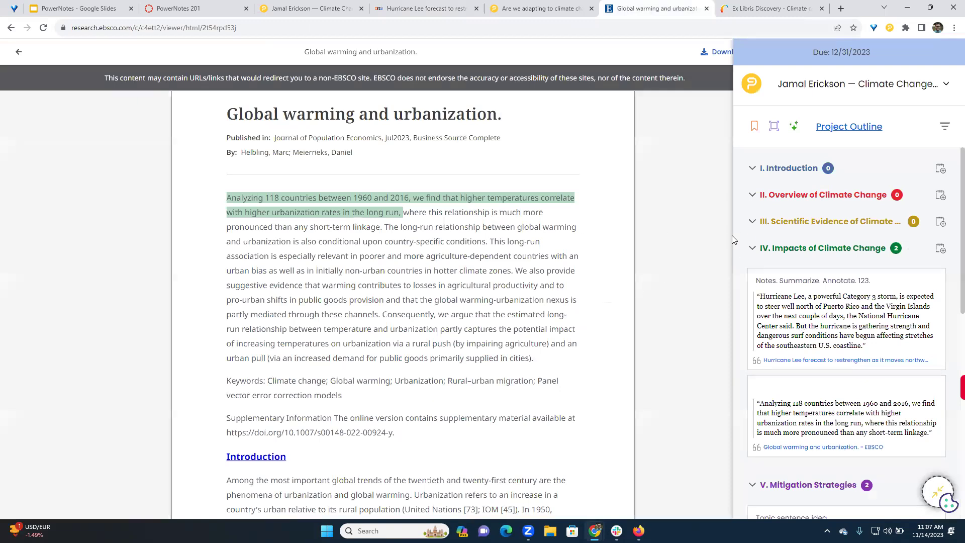
mouse_move(739, 234)
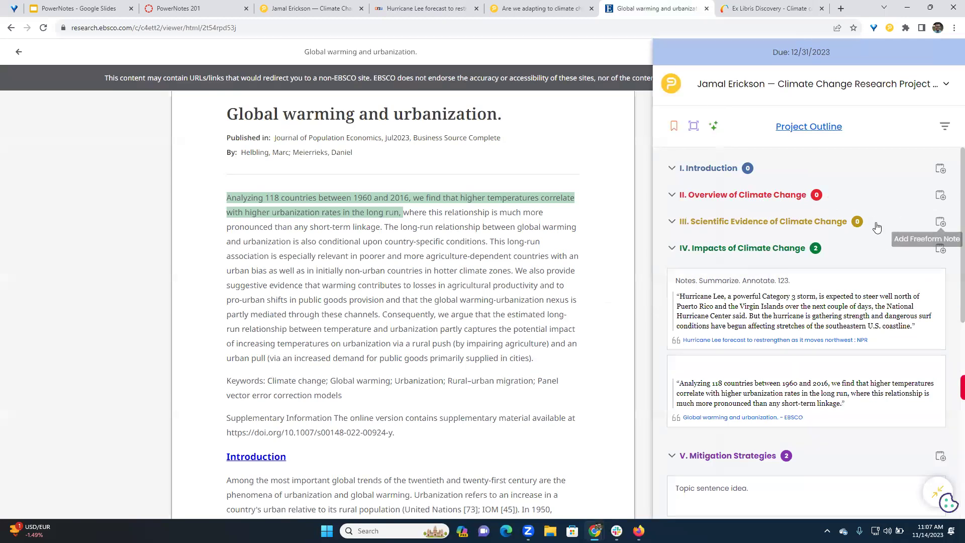
scroll(799, 270, down, 3)
scroll(810, 257, up, 3)
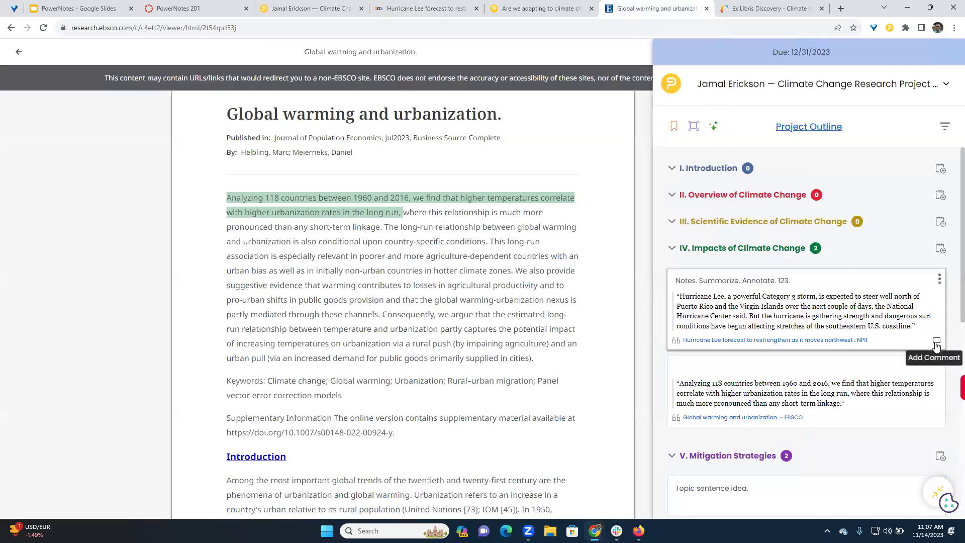
Add the comment "Great find!" to the Hurricane Lee quote under IV. Impacts of Climate Change and hide the comment thread
click(937, 342)
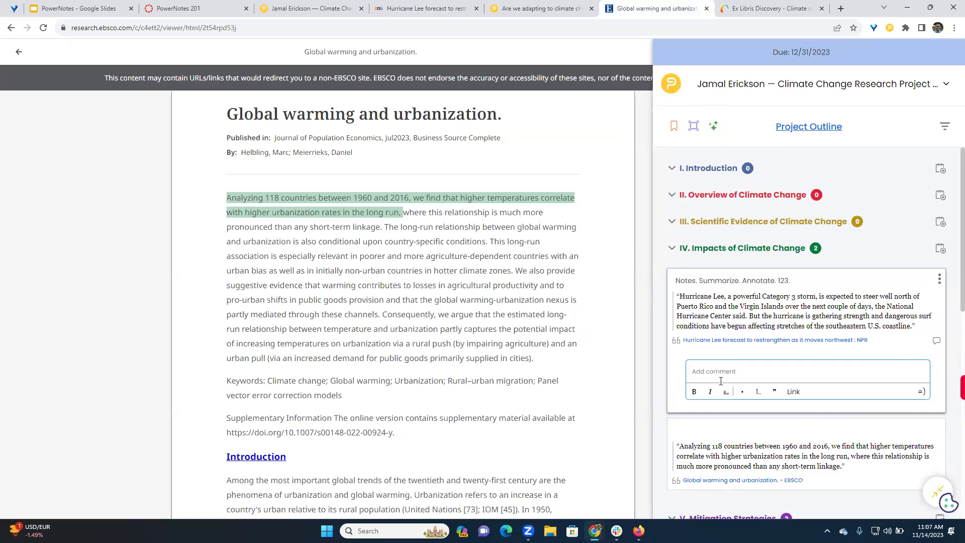
text(Great find!)
key(Return)
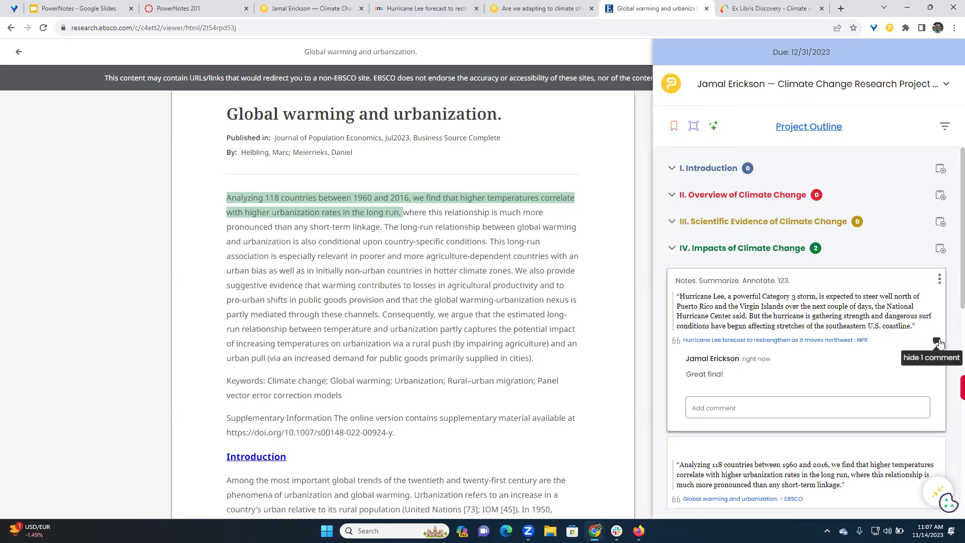
click(937, 342)
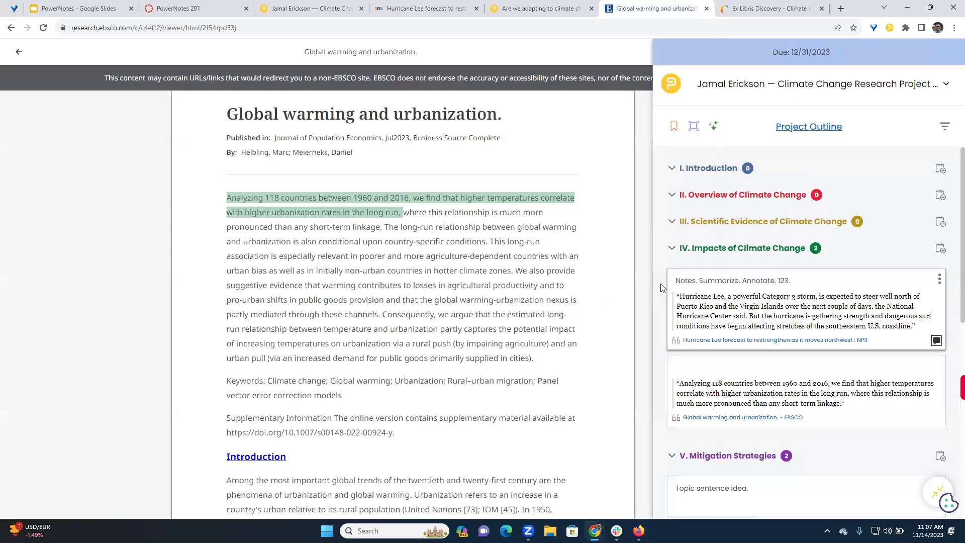
Return to the climate change project outline, start a new AI brainstorm and look through the quotes saved under each topic
click(322, 7)
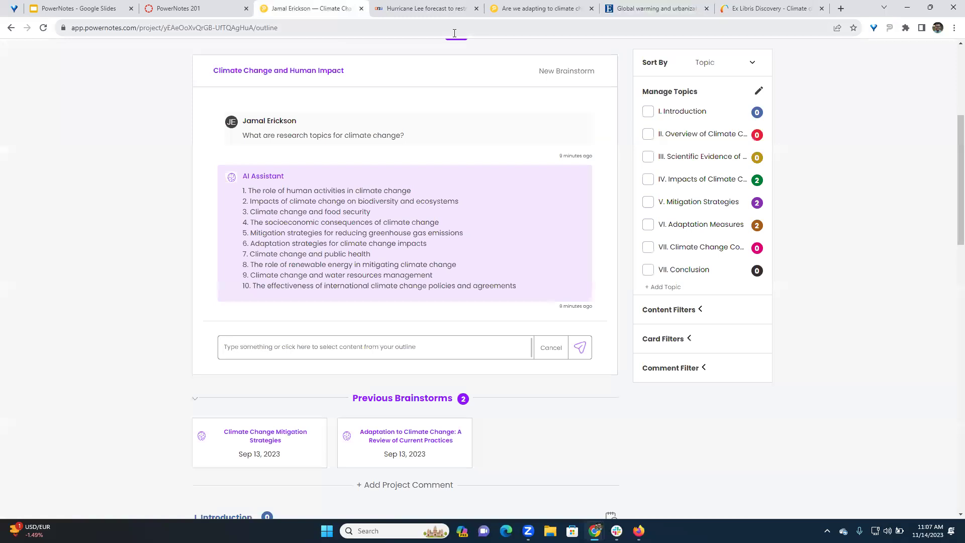
scroll(467, 185, up, 1)
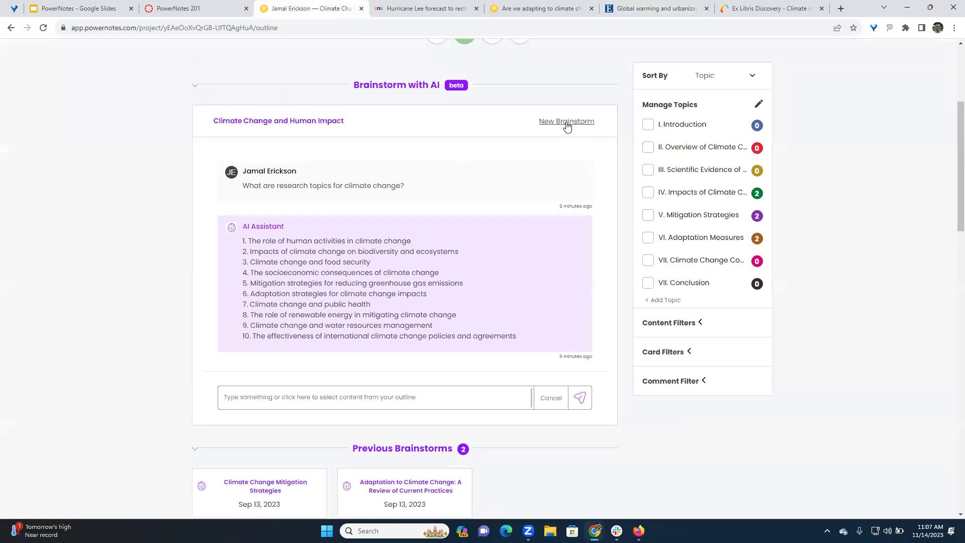
click(568, 126)
scroll(510, 275, down, 12)
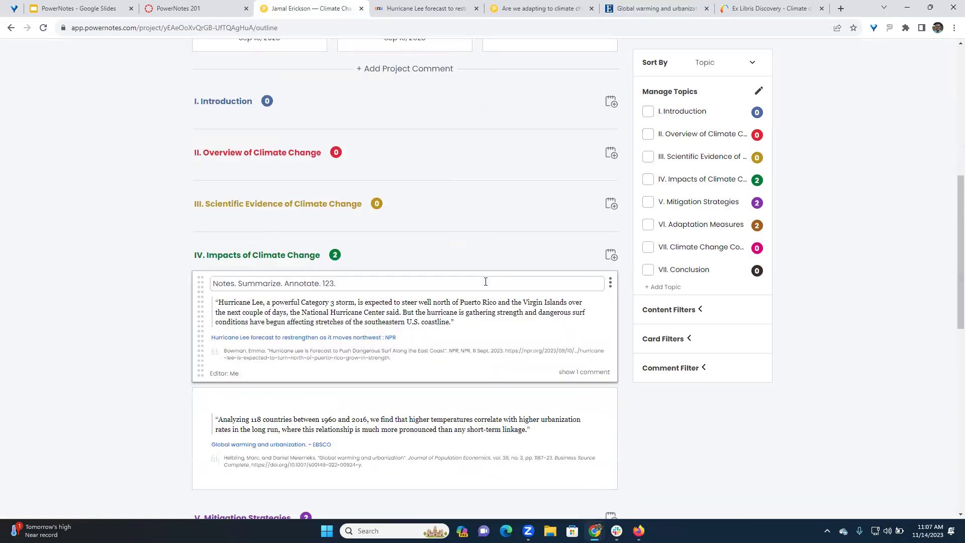
scroll(306, 243, down, 4)
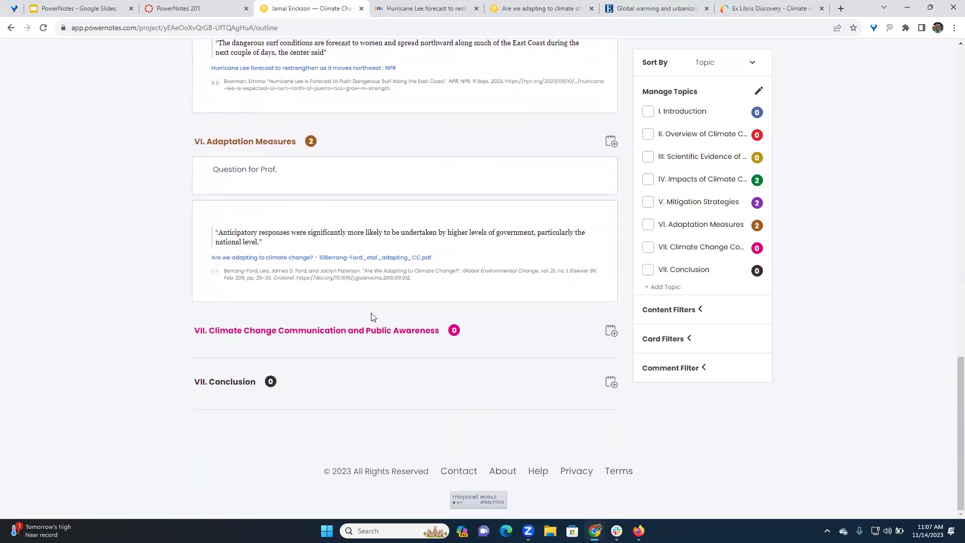
scroll(370, 316, up, 9)
In the "Are we adapting to climate change?" PDF, save the "Institutional and governmental mechanisms" passage under topic III and the "Results indicate" passage under topic II
click(540, 7)
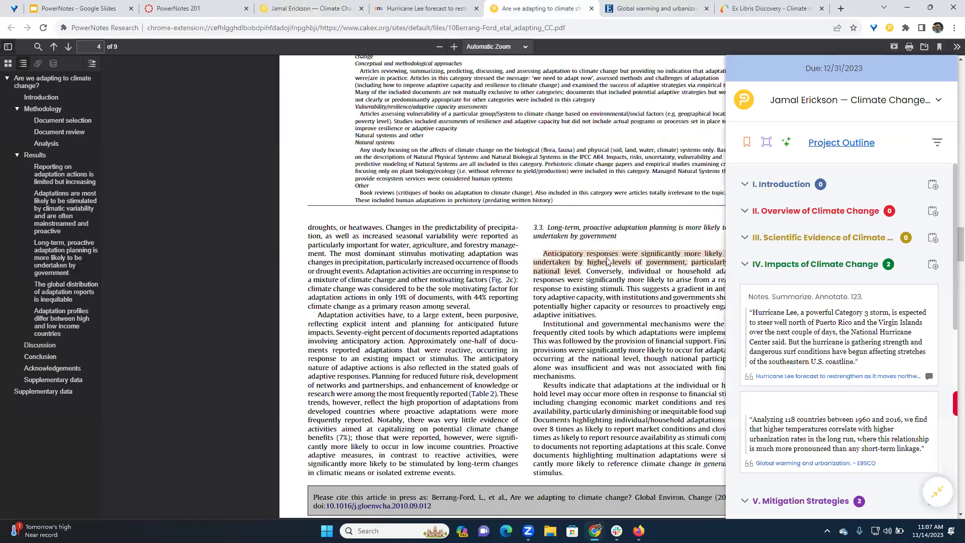
click(947, 497)
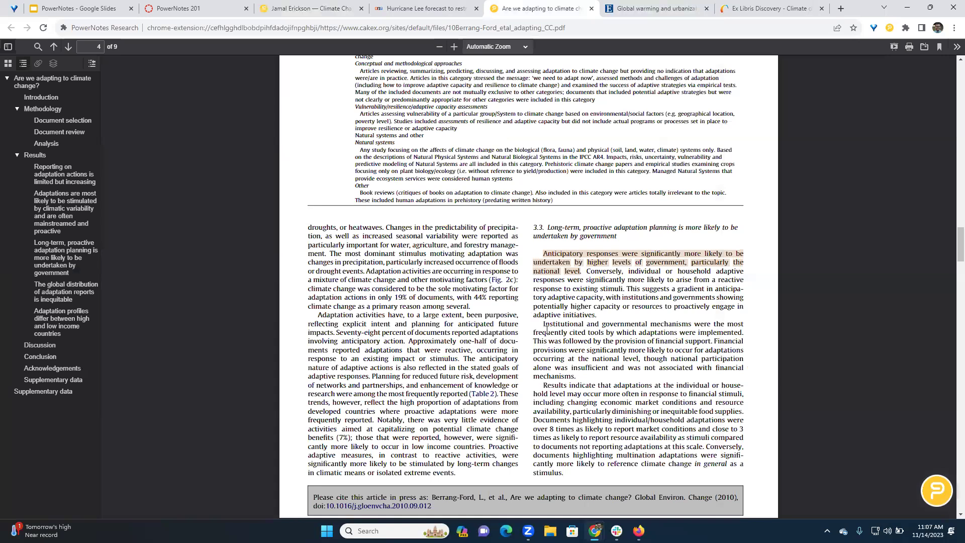
drag(545, 325, 605, 334)
click(650, 397)
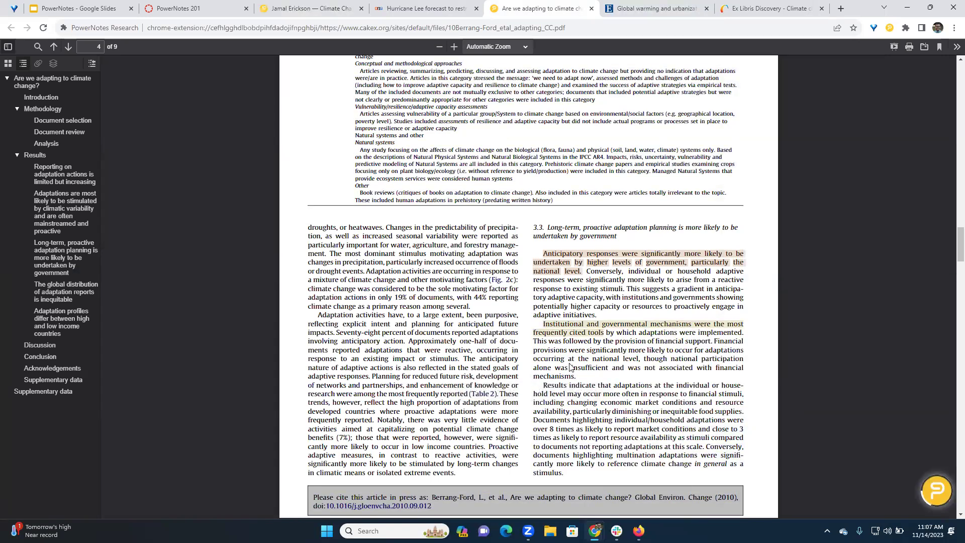
drag(545, 387, 655, 404)
click(696, 423)
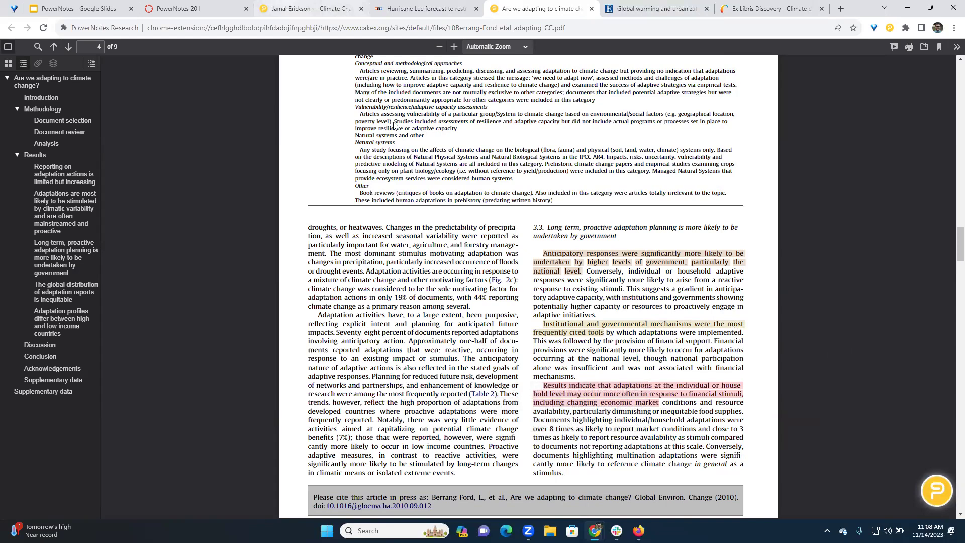
Go back to the climate change project outline and enter the AI brainstorm prompt "Summarize this research"
click(290, 4)
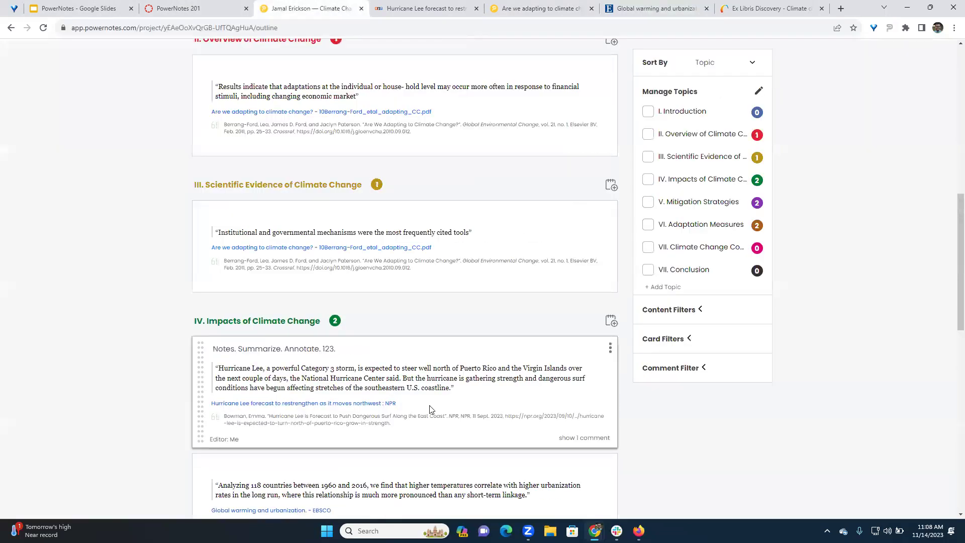
scroll(553, 352, down, 15)
scroll(499, 286, up, 20)
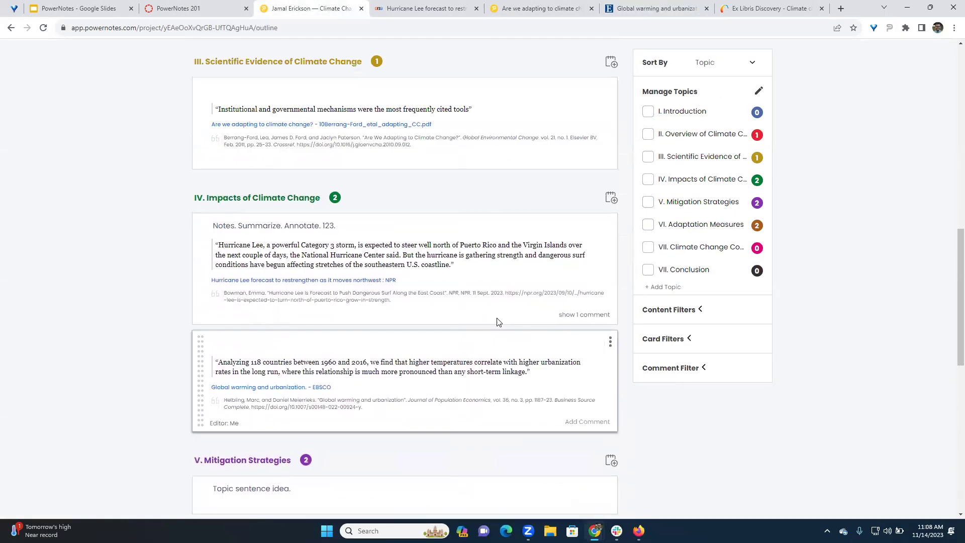
scroll(488, 319, up, 4)
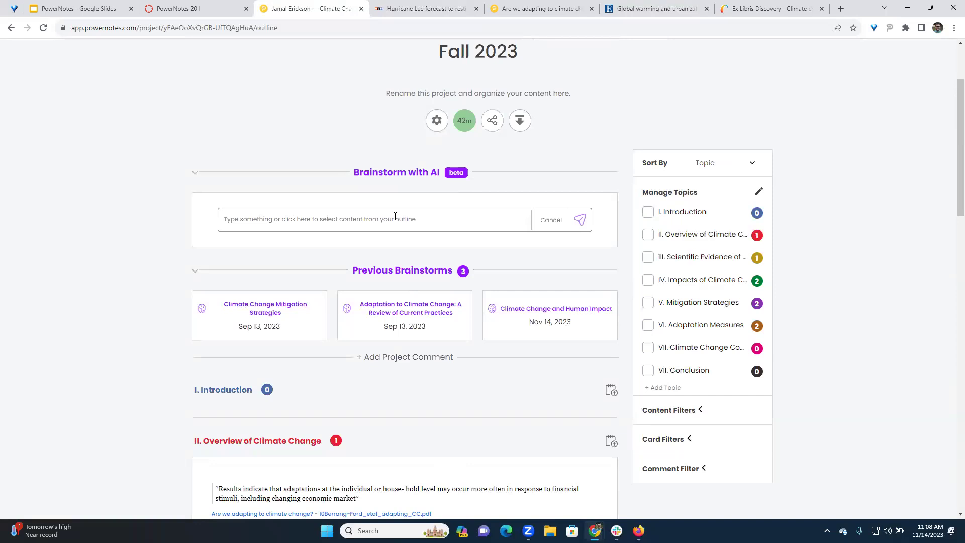
click(395, 216)
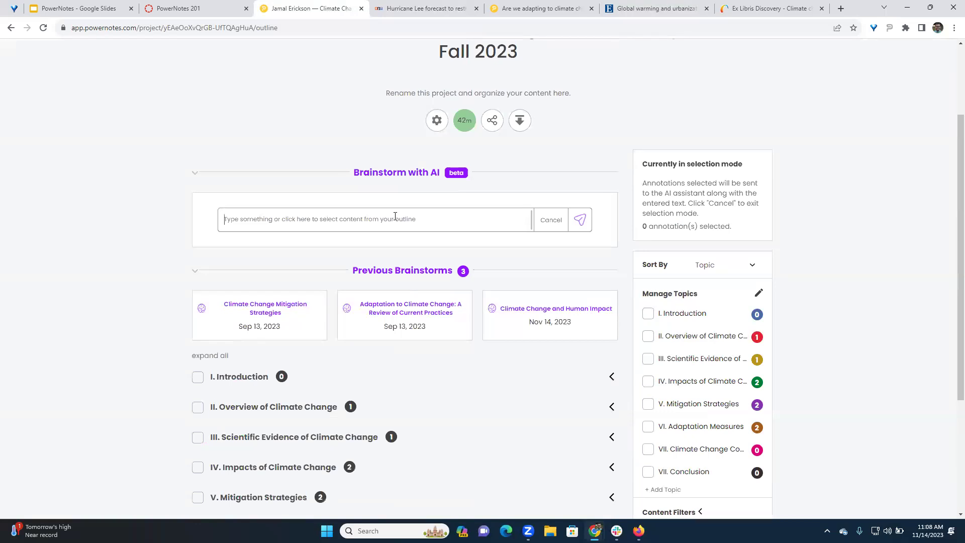
text(S)
key(BackSpace)
text(Summarize this research)
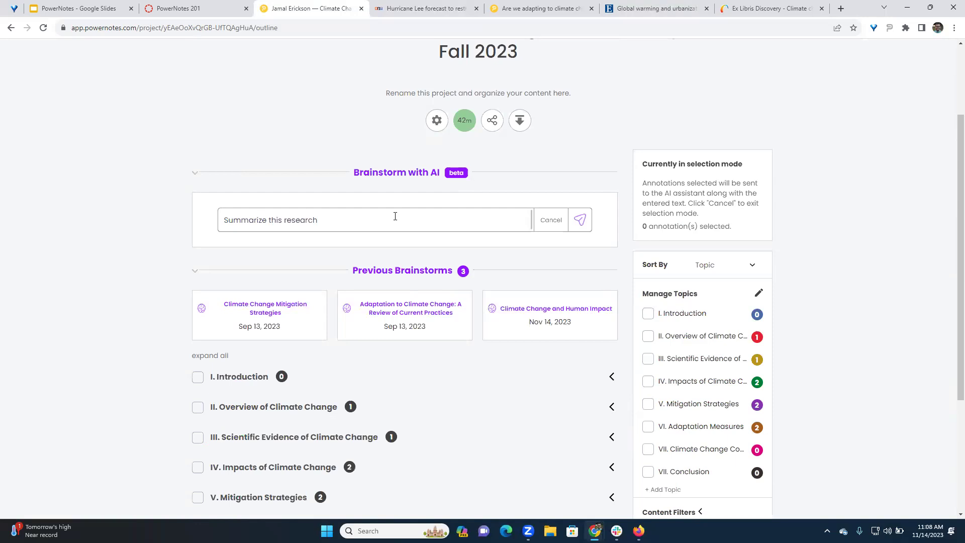
Expand IV. Impacts of Climate Change and select both of its quotes as content for the AI prompt
scroll(397, 222, down, 3)
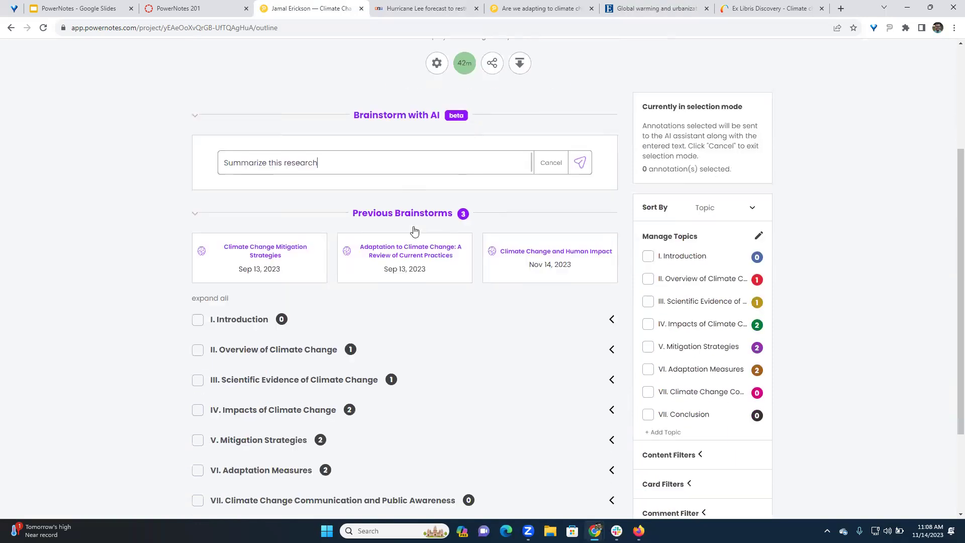
click(611, 283)
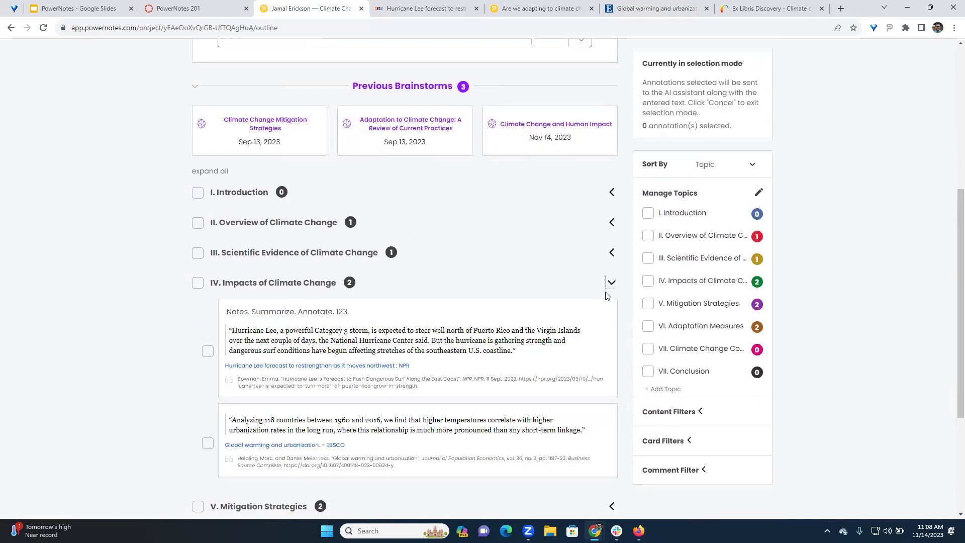
click(208, 351)
click(208, 443)
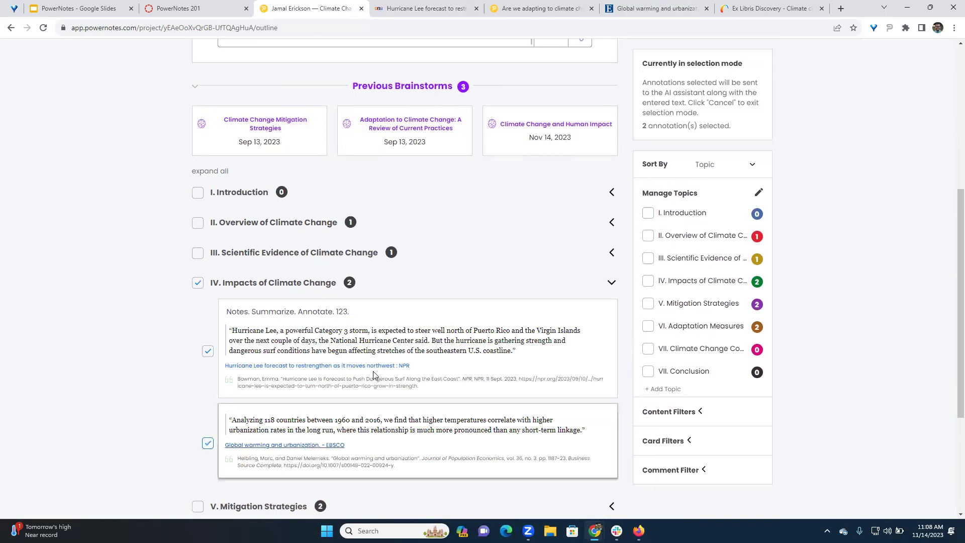
Add the dangerous surf quote from V. Mitigation Strategies and the anticipatory responses quote from VI. Adaptation Measures to the prompt's selected content
scroll(374, 375, down, 3)
click(612, 356)
click(209, 451)
scroll(543, 392, down, 3)
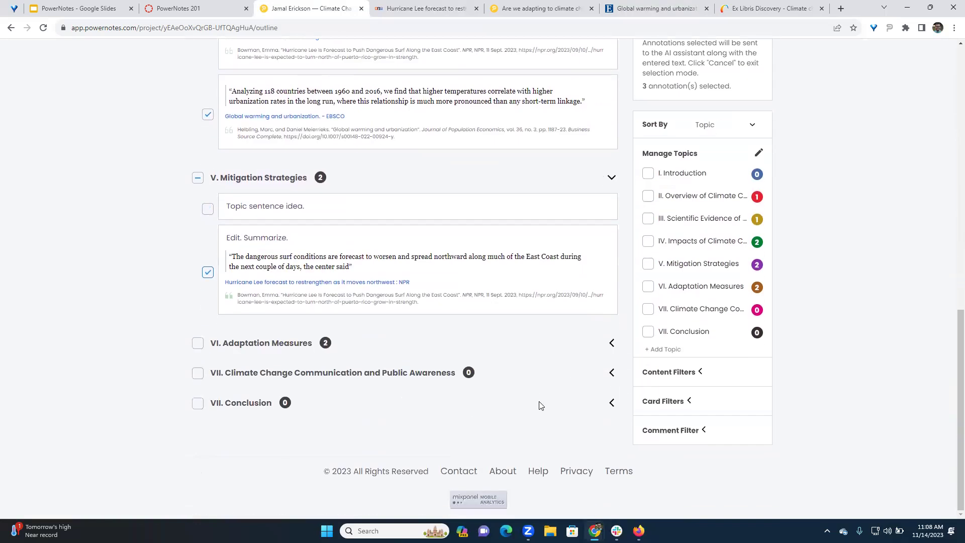
click(612, 346)
click(207, 430)
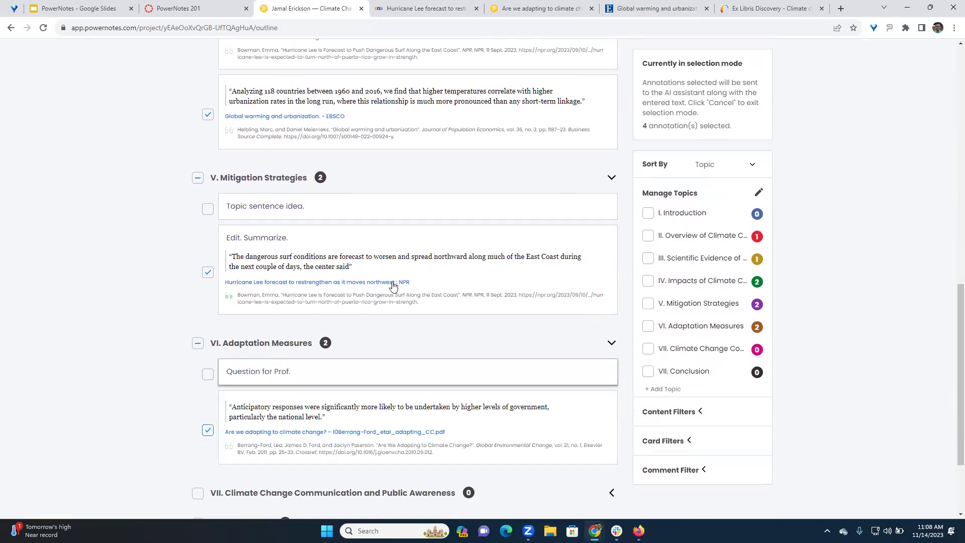
Send the "Summarize this research" prompt with the selected annotations to the AI assistant
scroll(394, 287, up, 5)
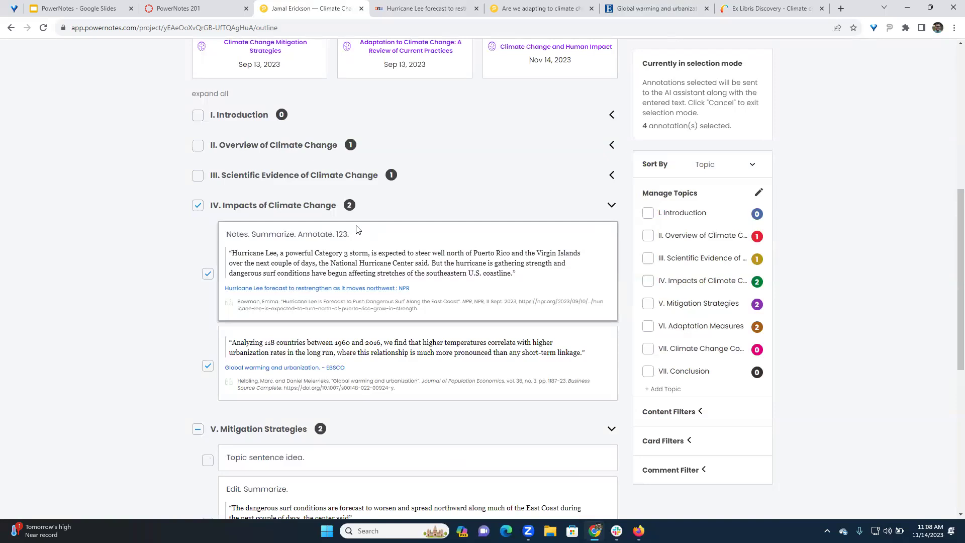
scroll(383, 234, up, 5)
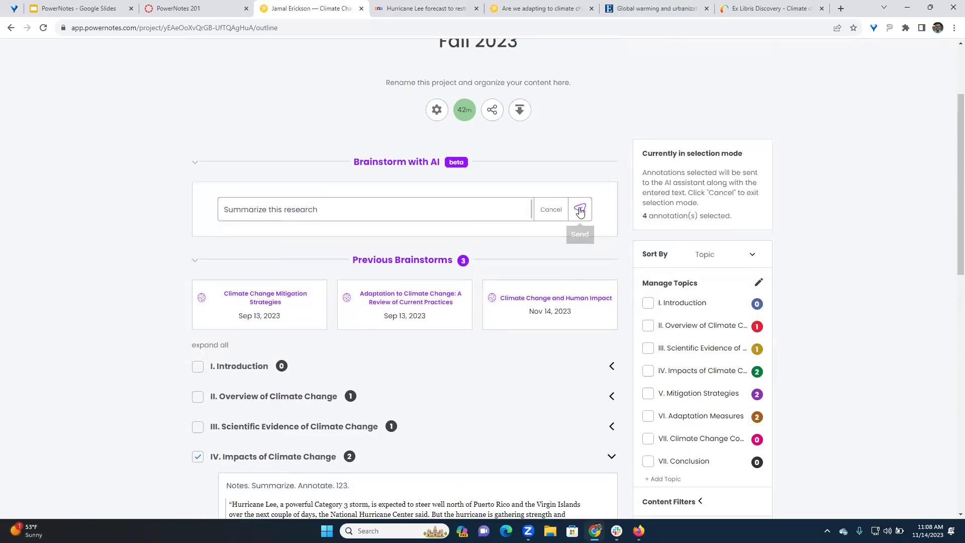
click(580, 211)
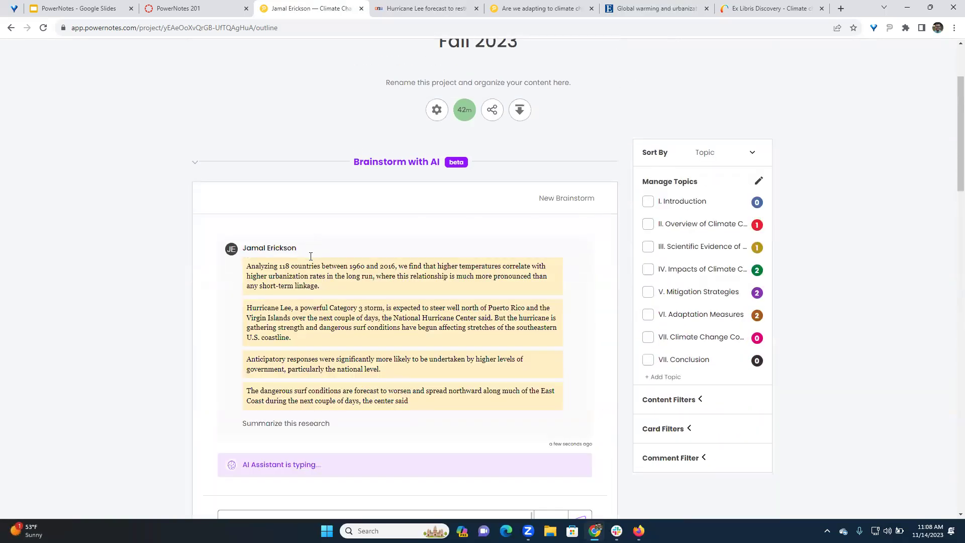
Examine the brainstorm thread, including the attached quotes, the submitted prompt and the AI Assistant's summary
drag(298, 250, 233, 255)
click(349, 252)
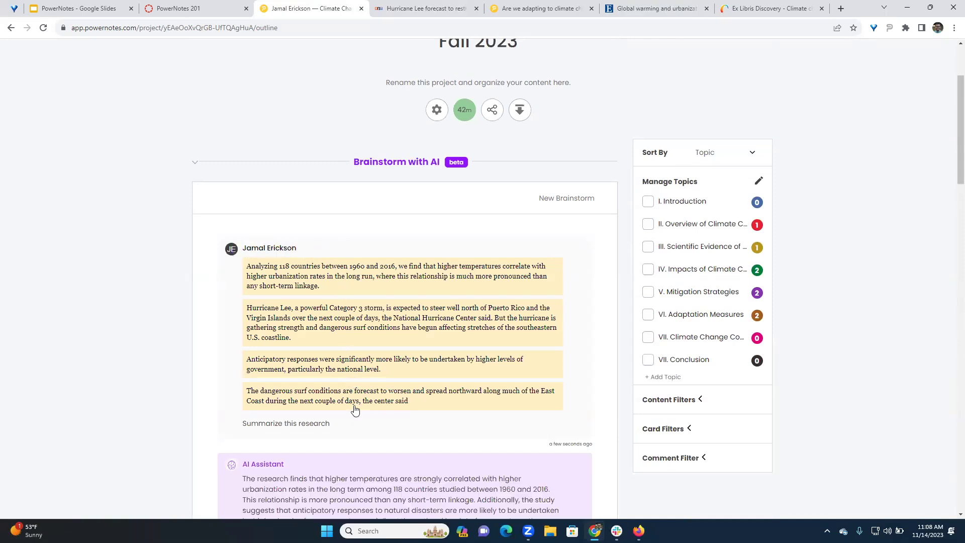
drag(342, 272, 247, 273)
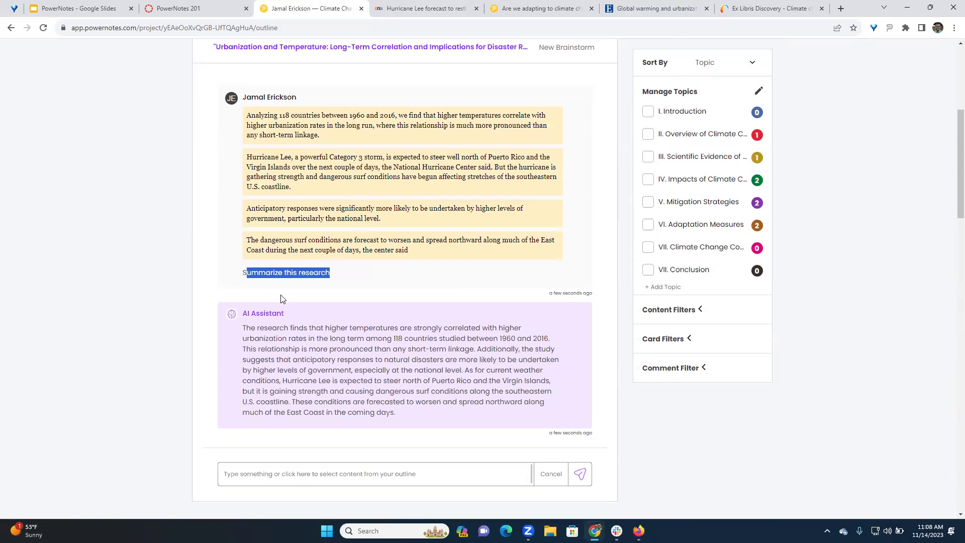
click(337, 300)
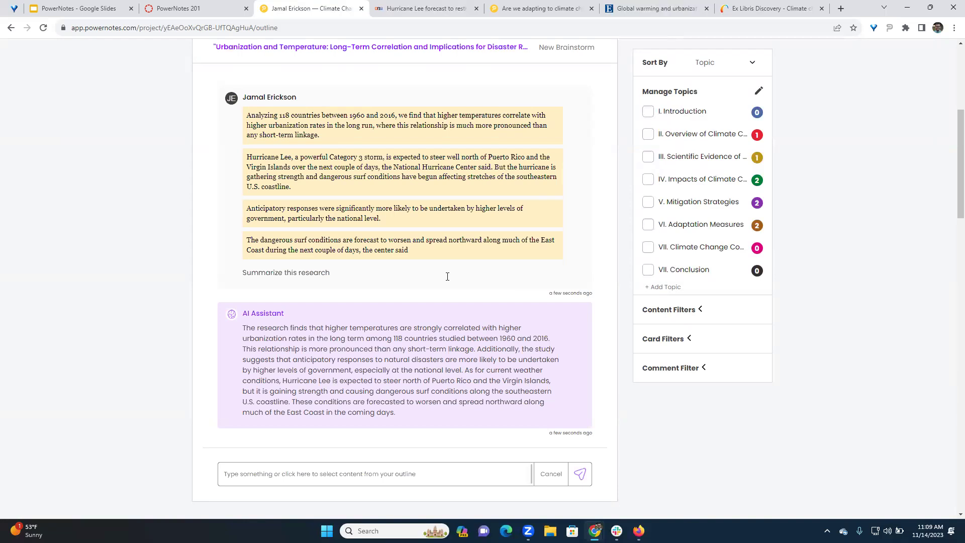
Start a new AI brainstorm and look over the outline topics with their quotes and citations
scroll(373, 215, up, 2)
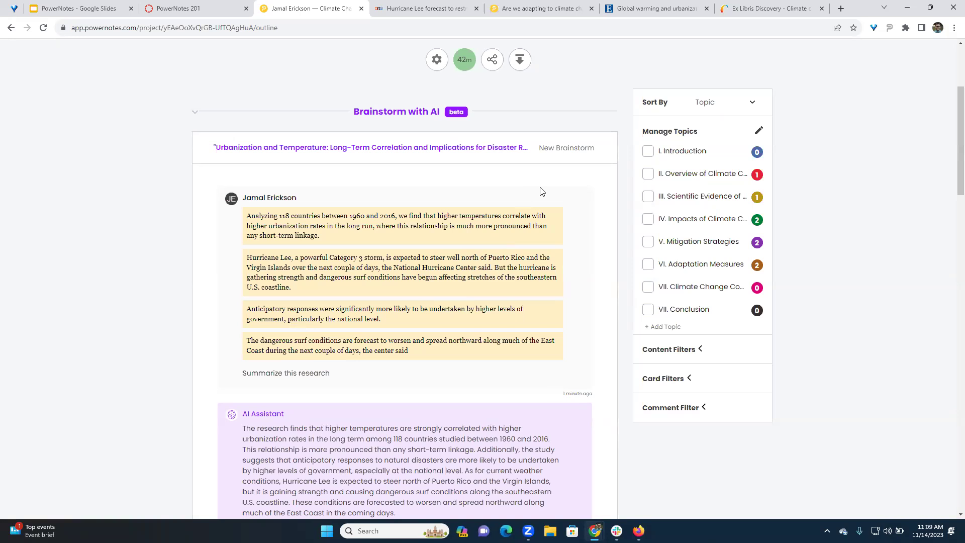
click(575, 153)
scroll(578, 286, down, 5)
scroll(431, 288, down, 2)
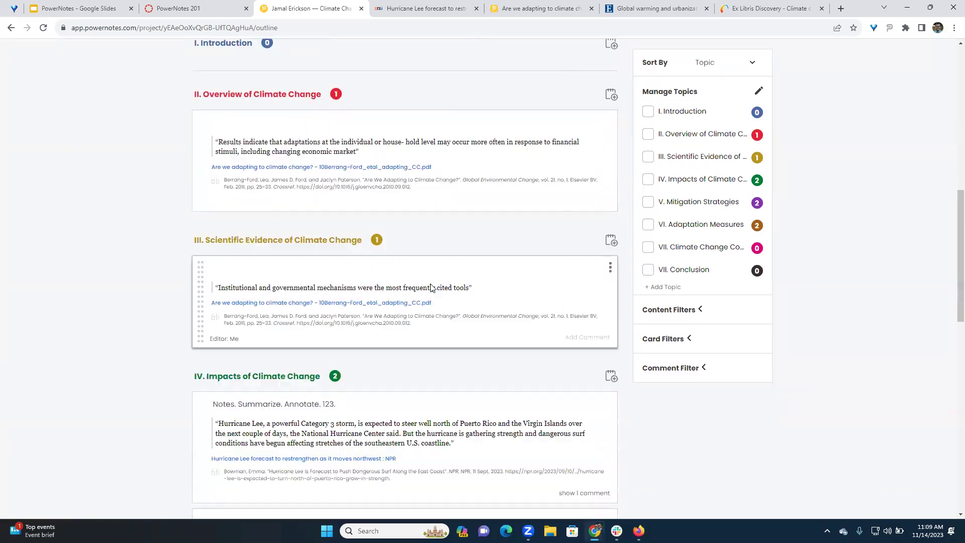
scroll(431, 288, down, 6)
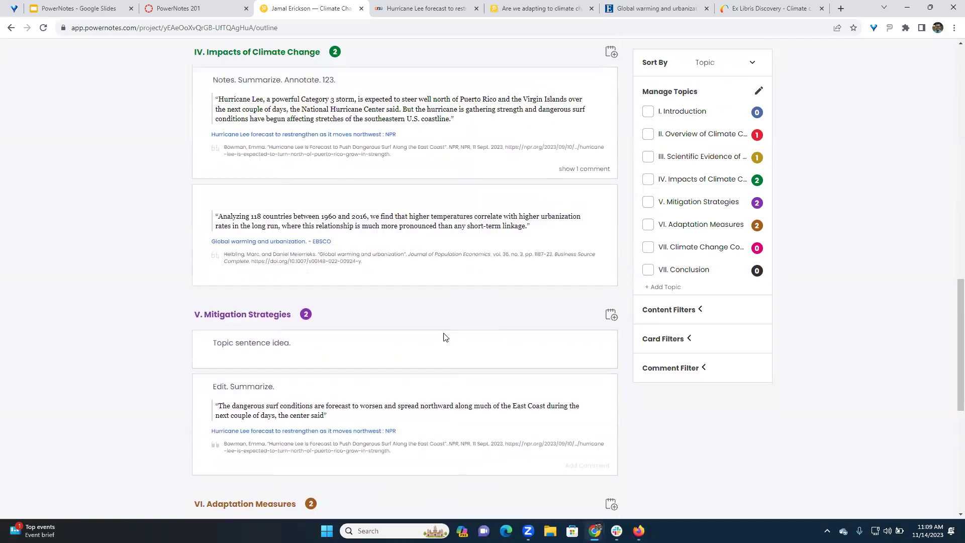
Collapse the Previous Brainstorms and Brainstorm with AI sections of the project outline
scroll(444, 337, up, 15)
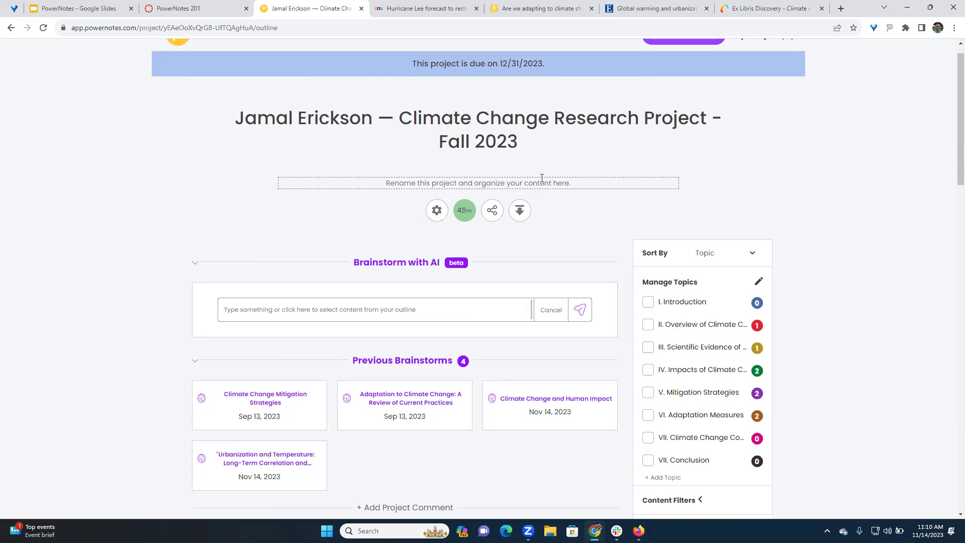
click(196, 361)
click(195, 265)
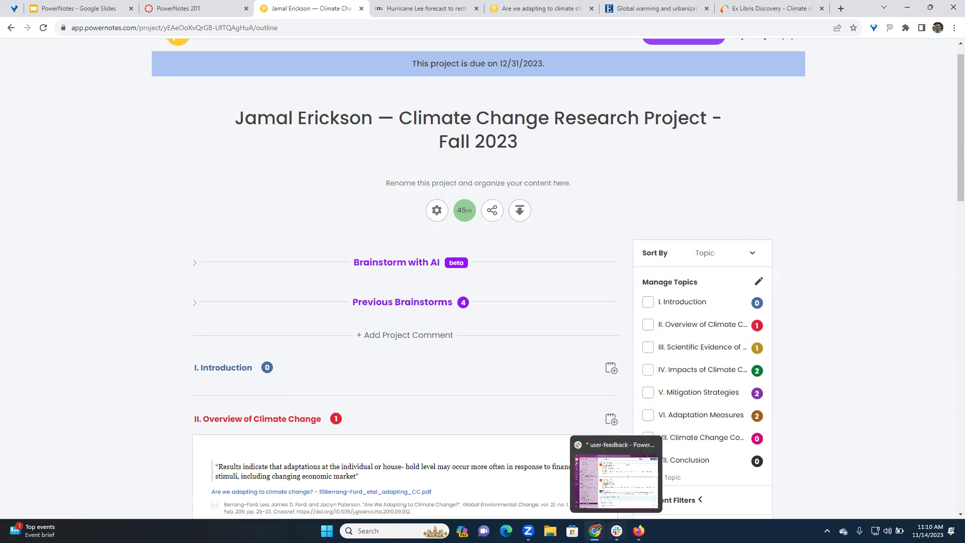
Switch to the incognito browser window with the PowerNotes 101 course and open the student projects of the Trends in Higher Education assignment
mouse_move(595, 531)
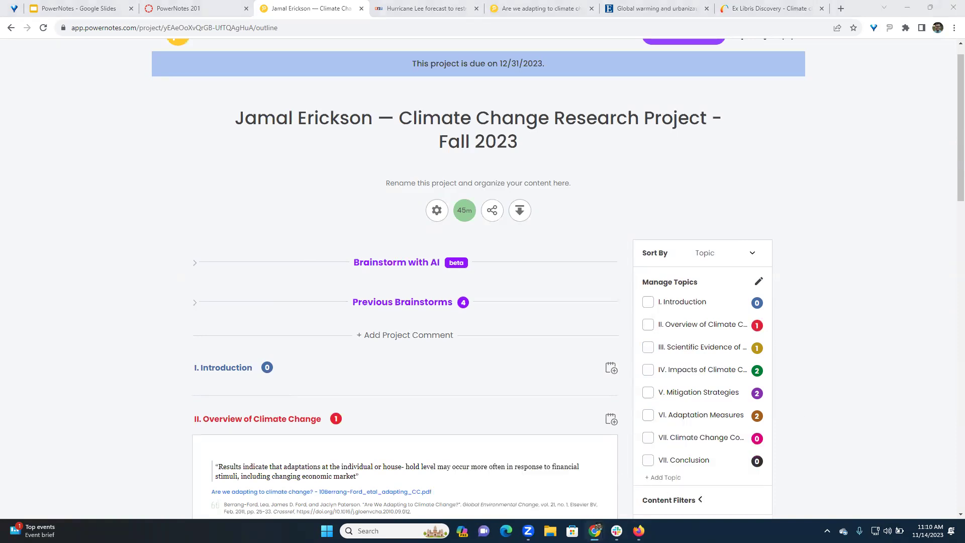
click(660, 99)
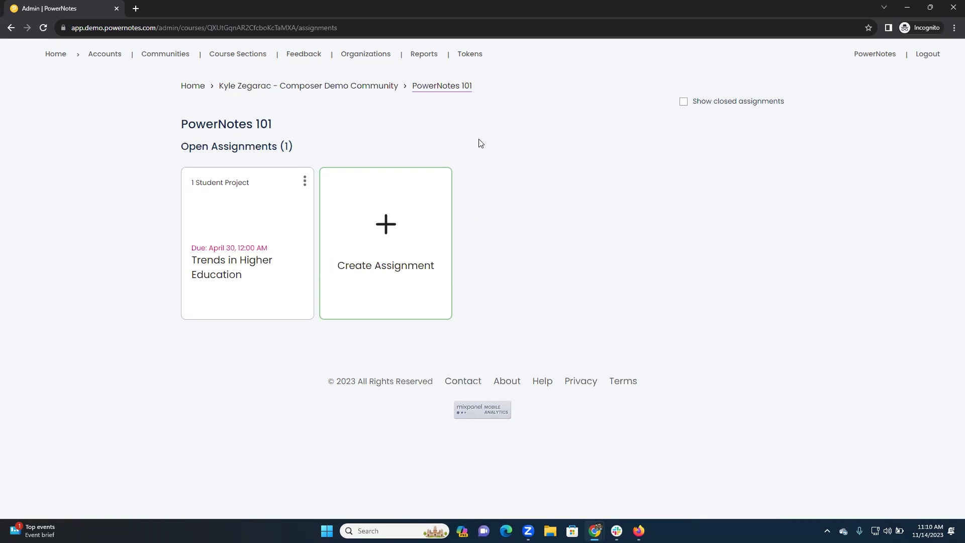
click(227, 263)
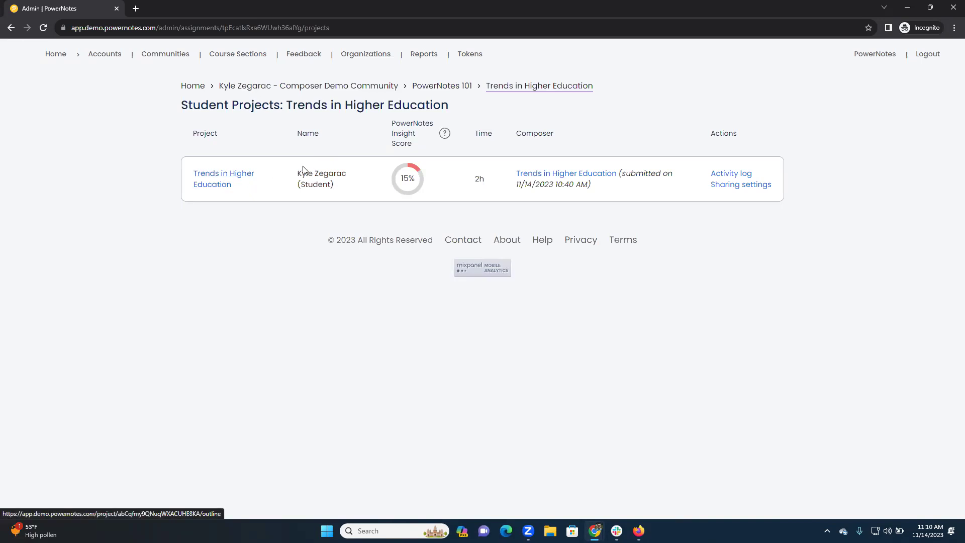
Point out the student's name in the project list and open the student's Trends in Higher Education project to look through its outline
drag(335, 185, 299, 172)
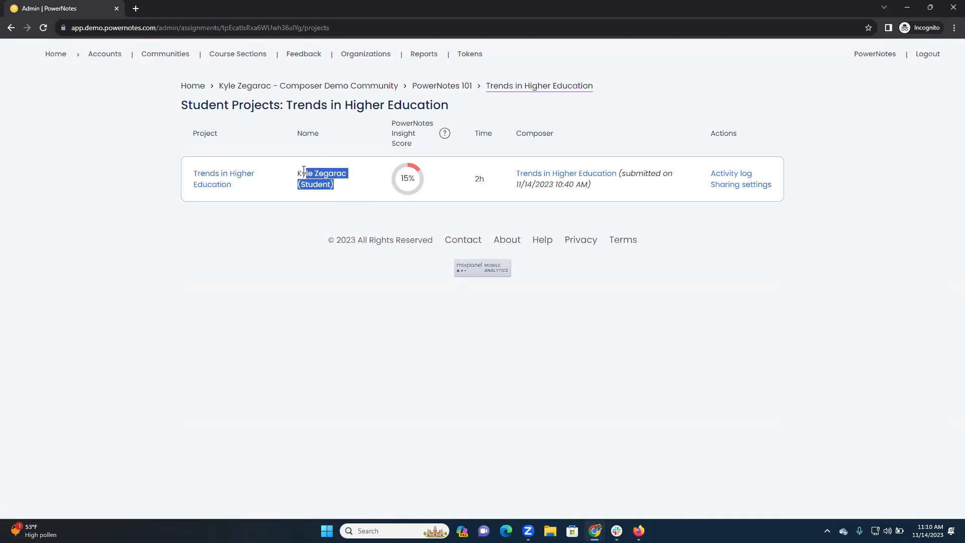
click(343, 186)
click(220, 177)
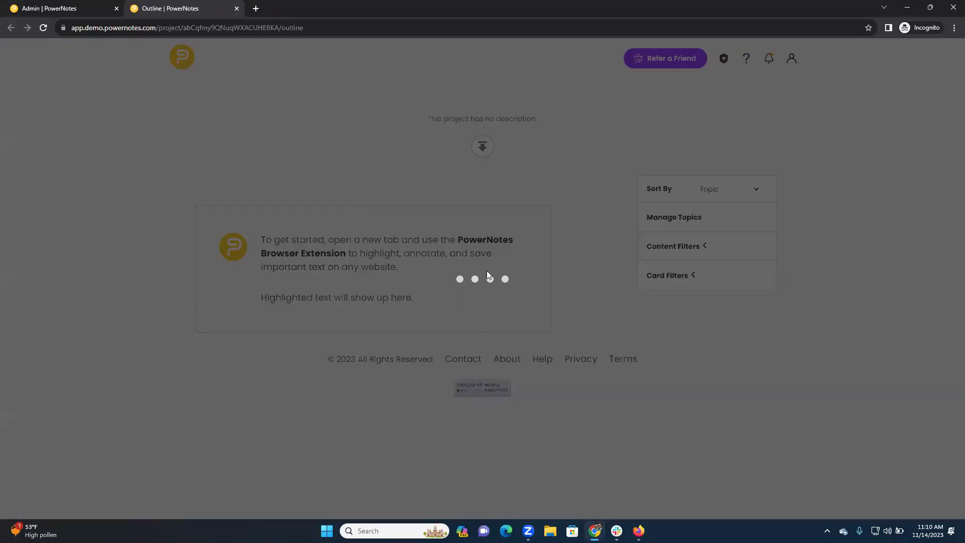
scroll(498, 352, down, 5)
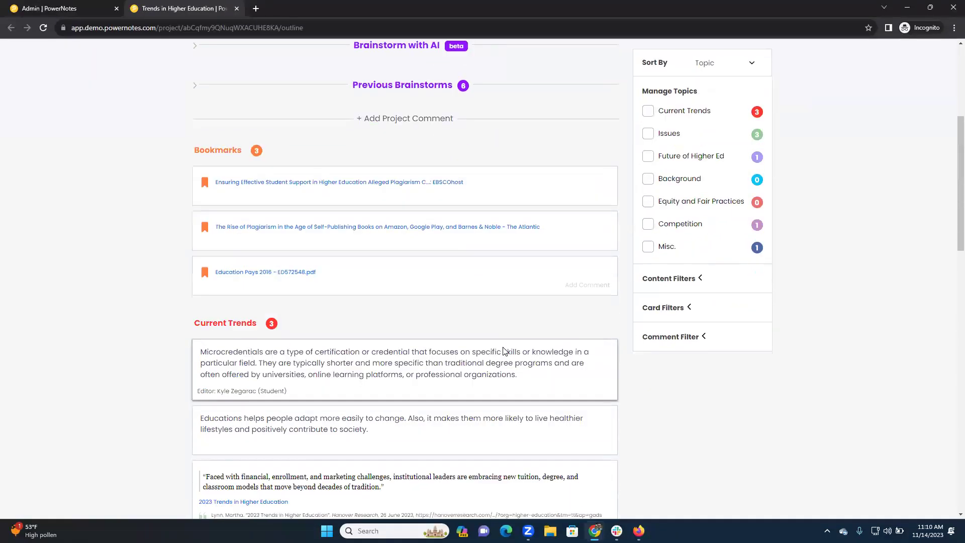
Examine the student's notes, quotes and AI brainstorm card under the Current Trends, Issues and Future of Higher Ed topics
scroll(500, 342, down, 7)
scroll(463, 231, up, 3)
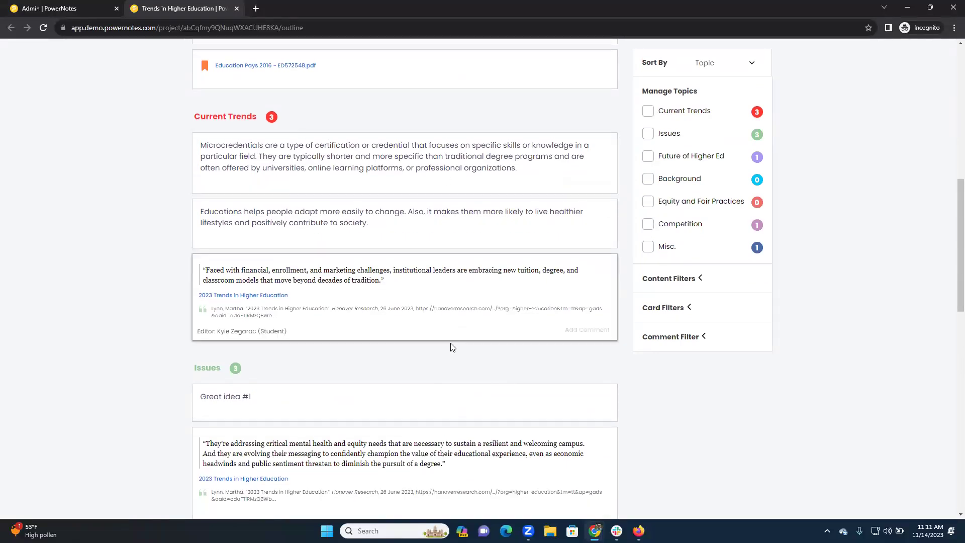
scroll(452, 347, down, 5)
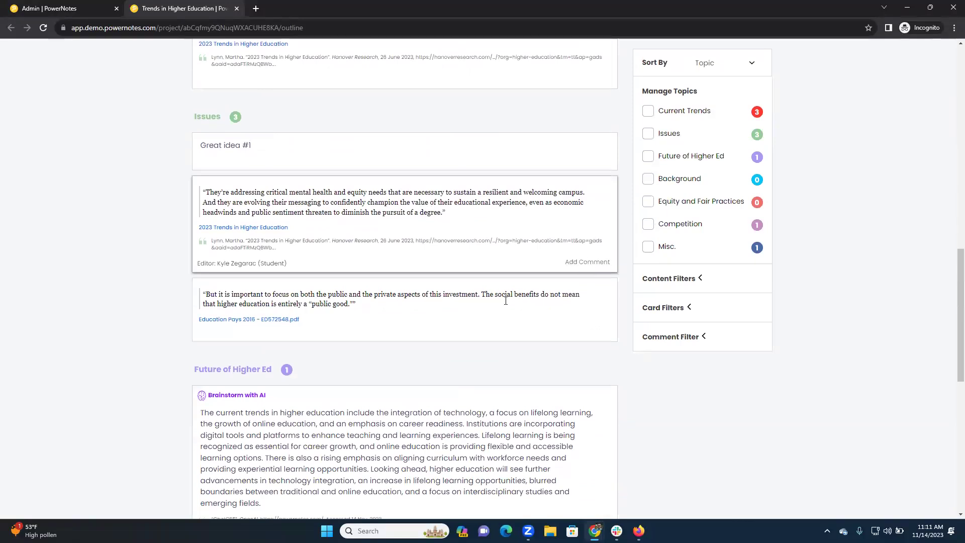
scroll(506, 300, down, 4)
scroll(298, 199, up, 7)
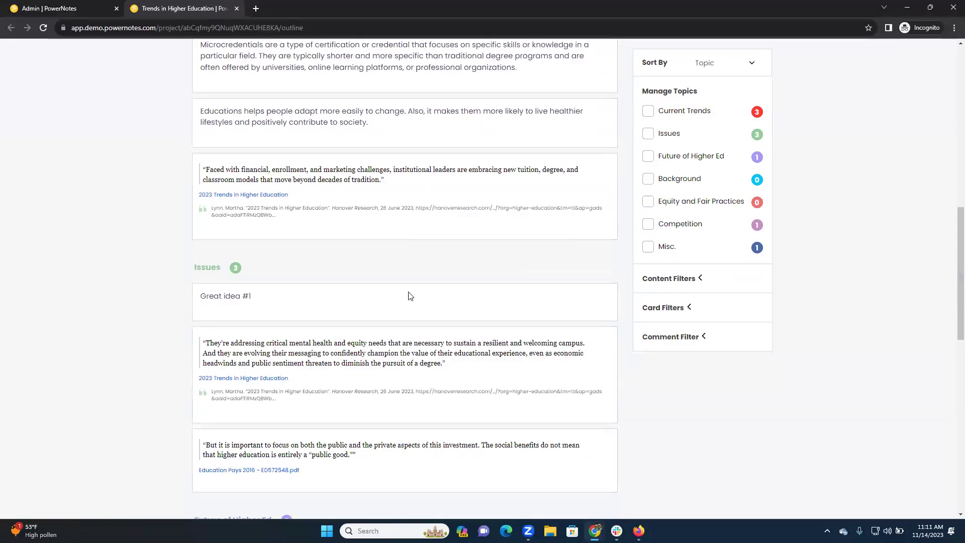
scroll(409, 295, down, 4)
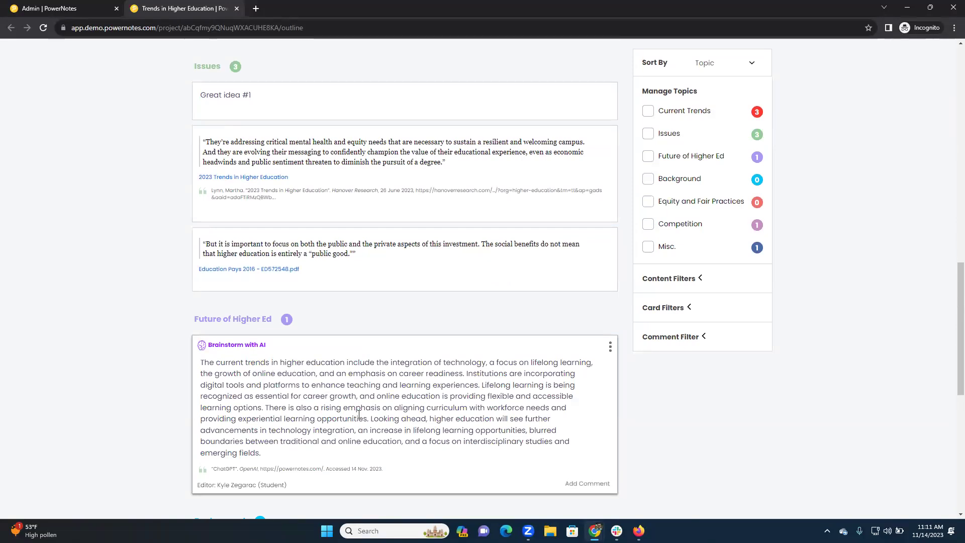
scroll(459, 419, up, 15)
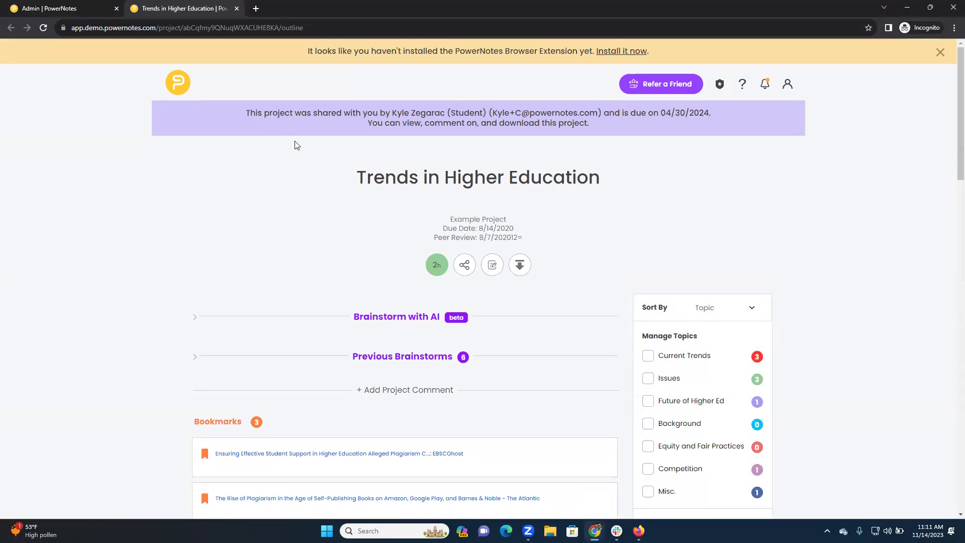
Return to the student projects list, open the submitted Trends in Higher Education composer document and read through it
click(82, 11)
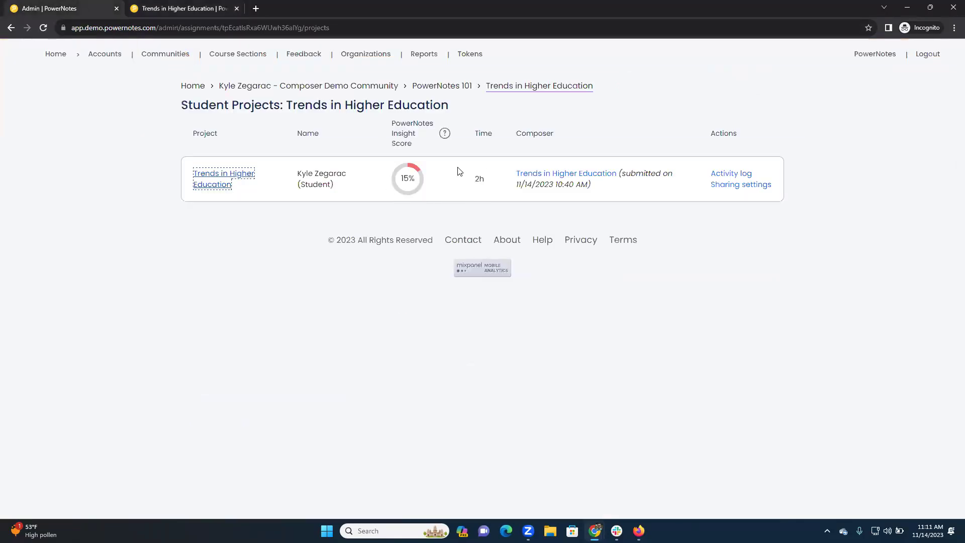
click(550, 175)
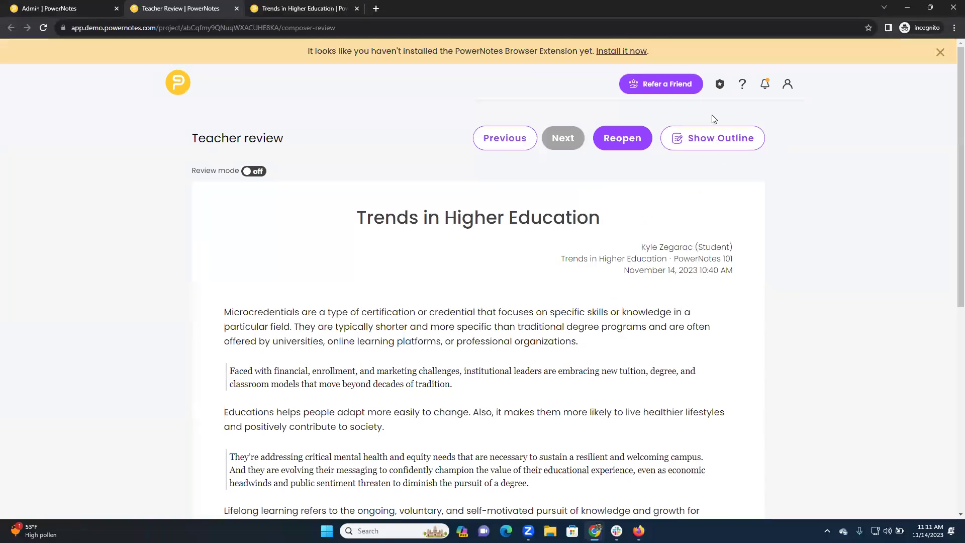
scroll(697, 259, down, 2)
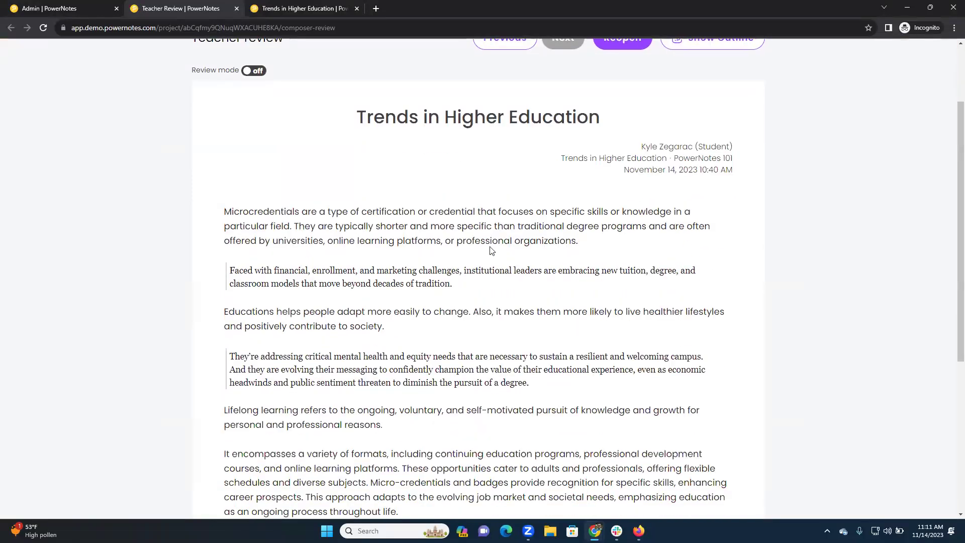
scroll(492, 250, up, 1)
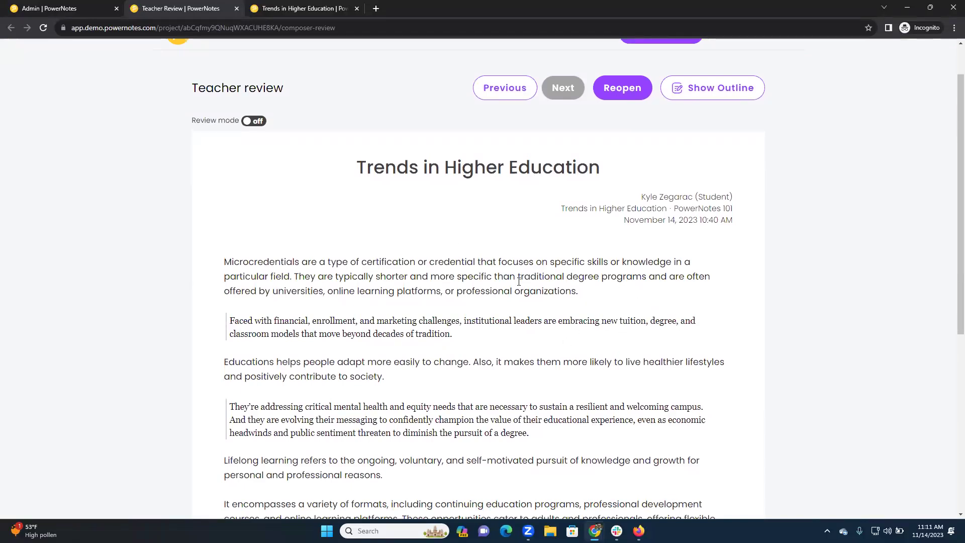
scroll(523, 287, down, 6)
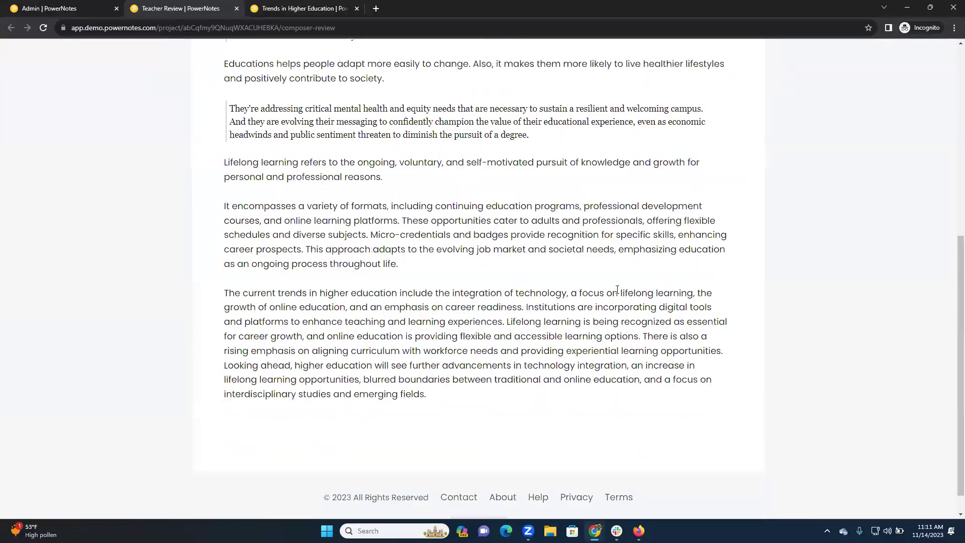
scroll(584, 257, up, 5)
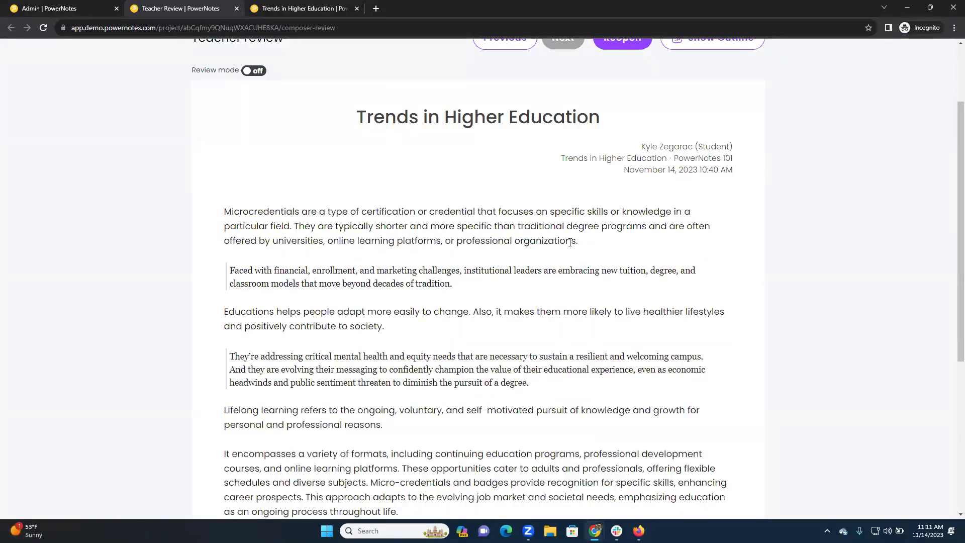
scroll(403, 217, up, 2)
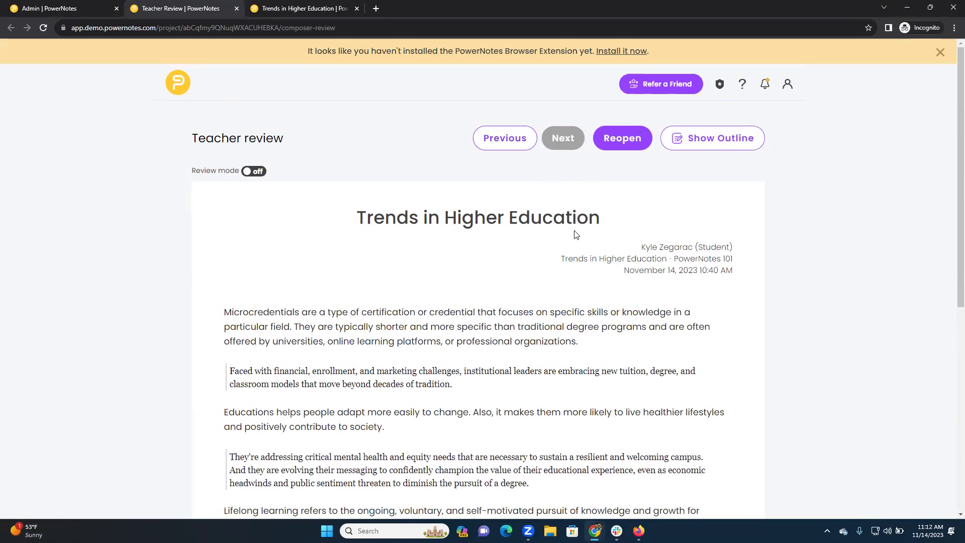
View the previous submission of the paper, then return to the November 14 version and look over its text
click(520, 145)
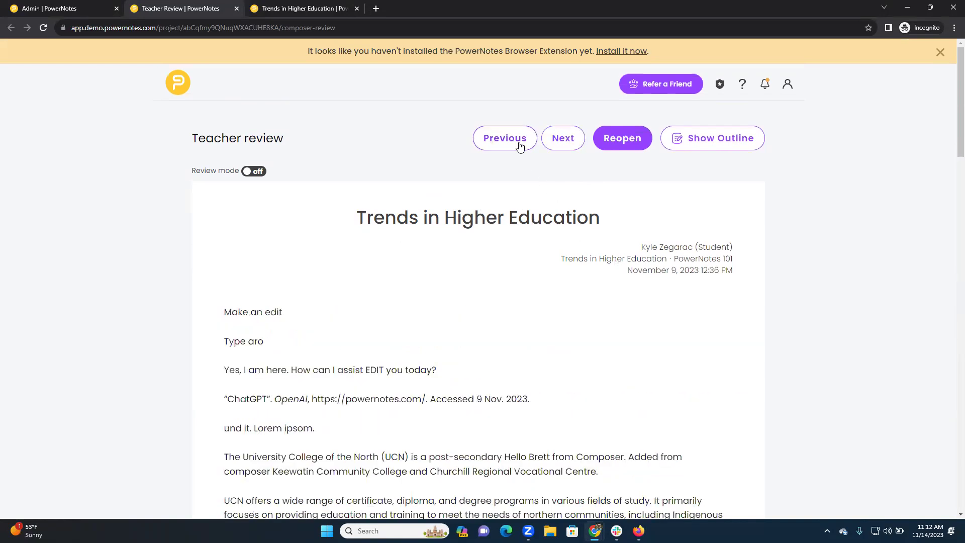
click(558, 145)
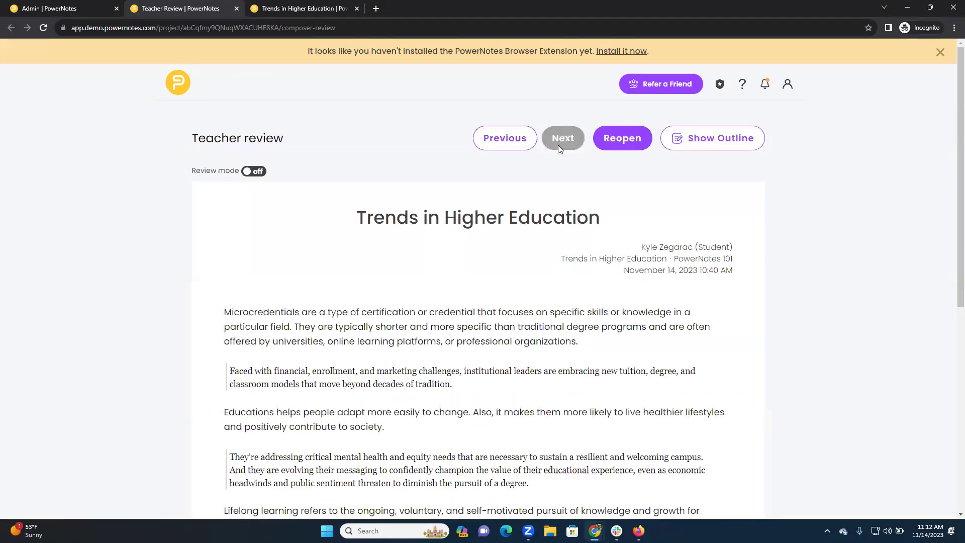
scroll(548, 331, down, 4)
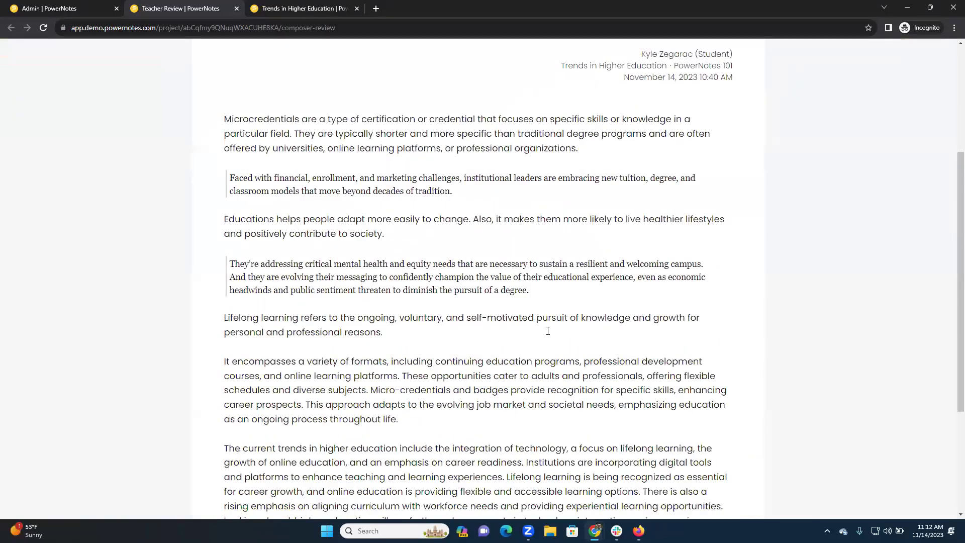
scroll(548, 331, up, 4)
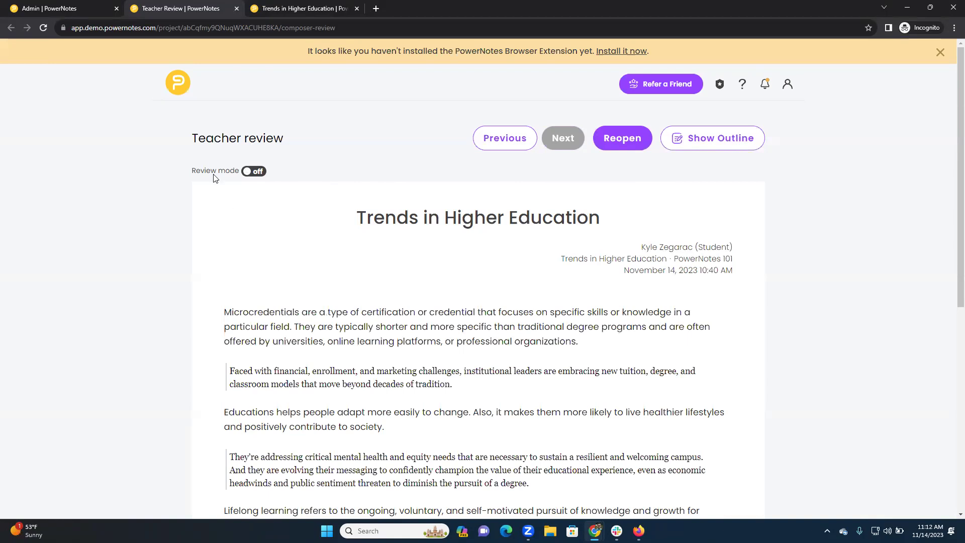
Turn on review mode for the paper and inspect the source details of the microcredentials and education note passages
click(252, 172)
scroll(332, 301, down, 4)
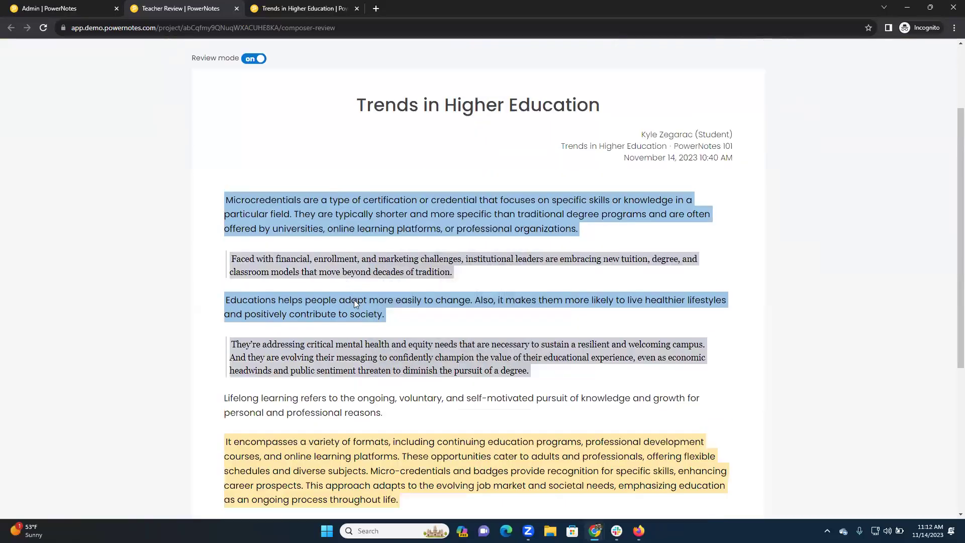
scroll(670, 301, up, 2)
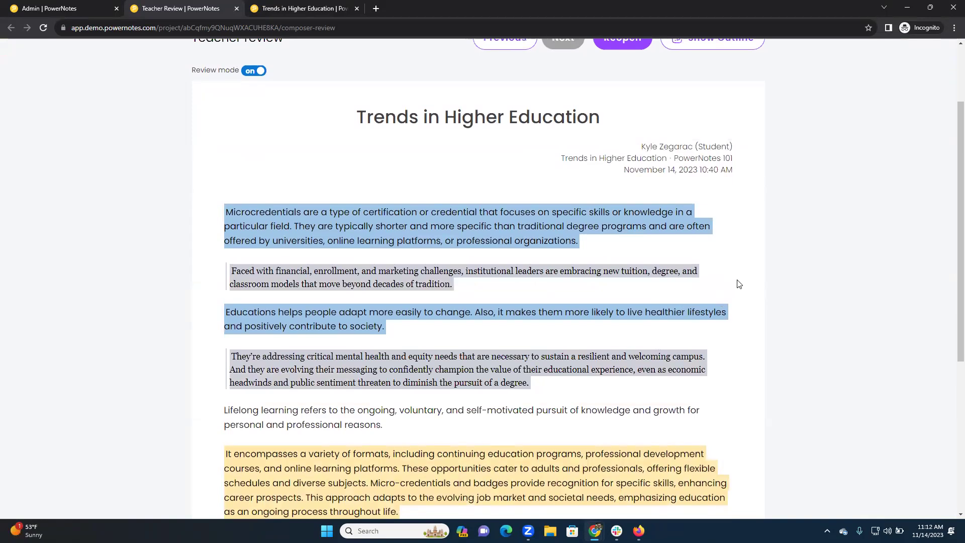
mouse_move(479, 230)
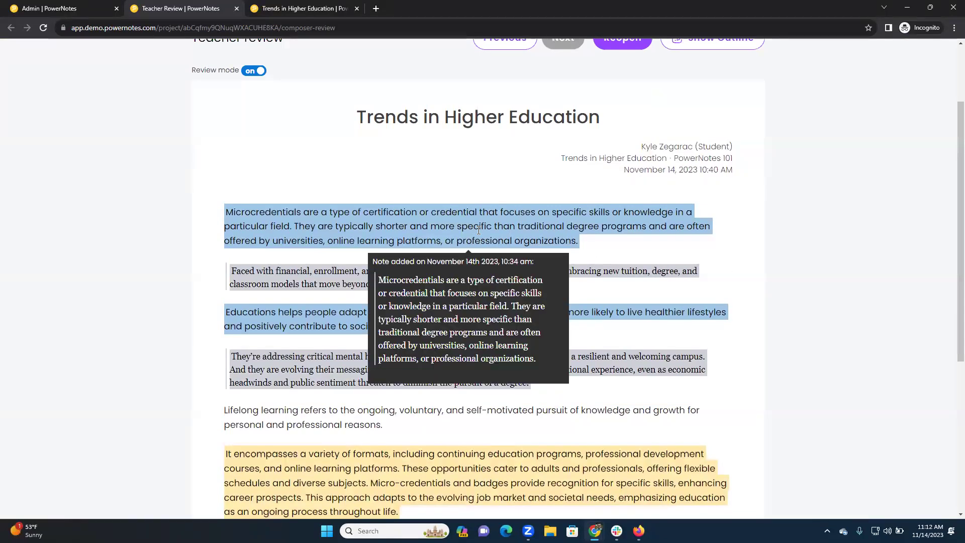
mouse_move(317, 322)
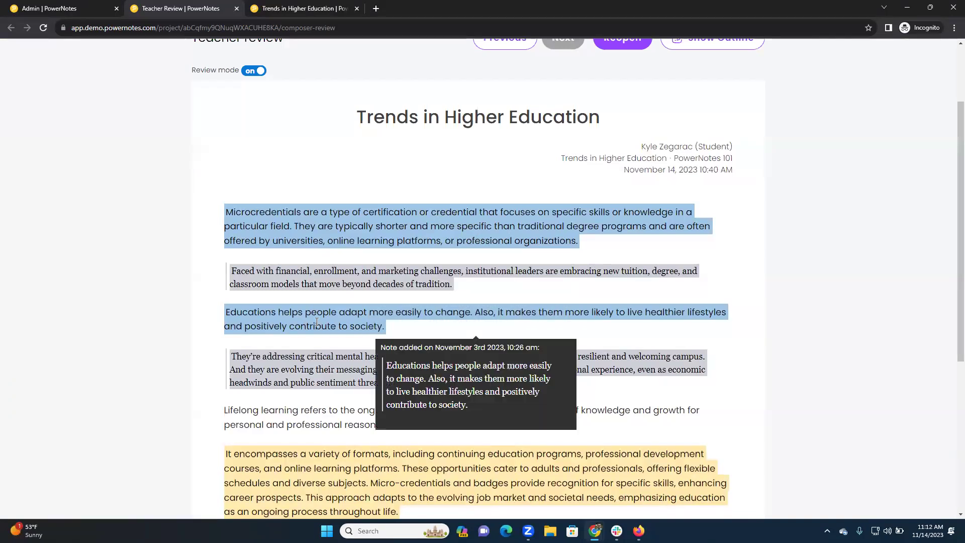
mouse_move(267, 218)
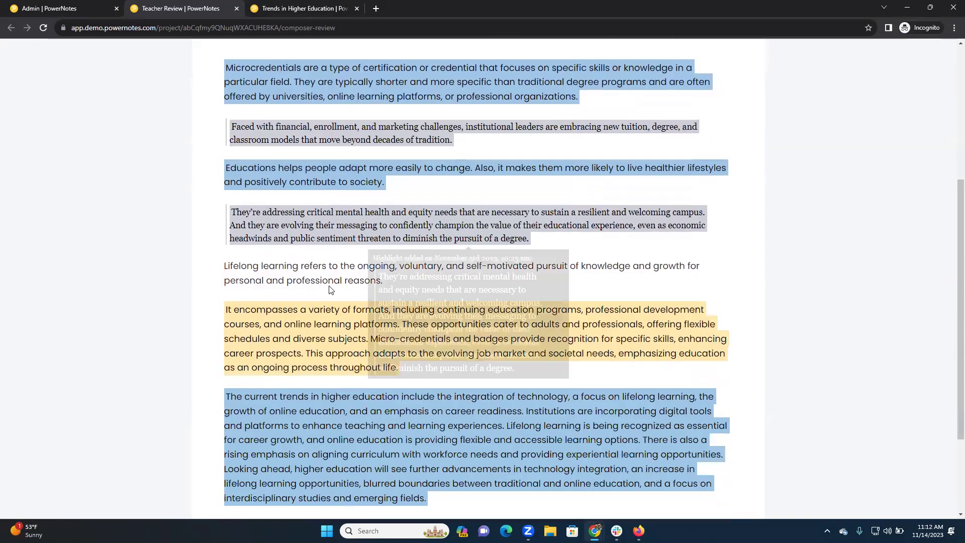
Inspect the source details of the yellow passage, the microcredentials note and the quote starting "Faced with financial, enrollment"
scroll(271, 213, down, 5)
mouse_move(373, 320)
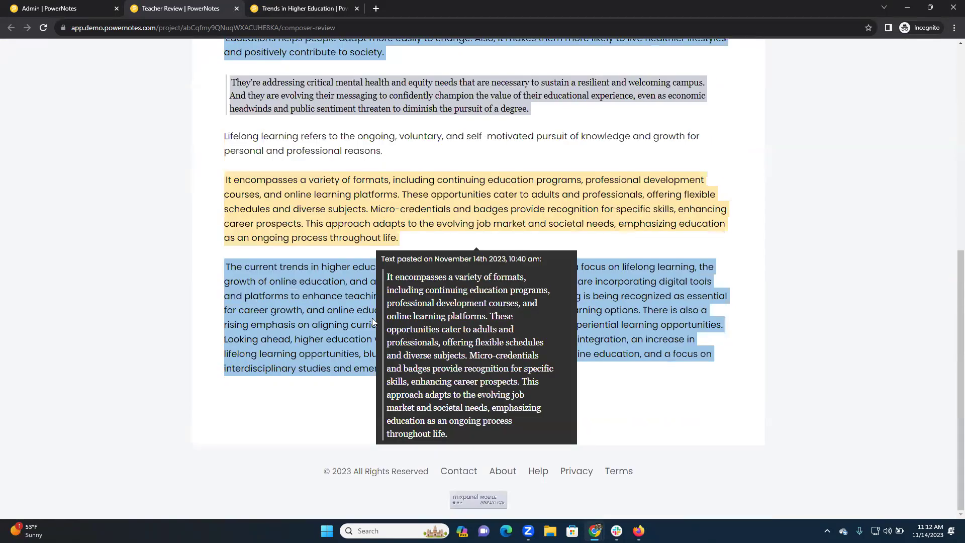
scroll(335, 343, down, 4)
scroll(383, 328, up, 5)
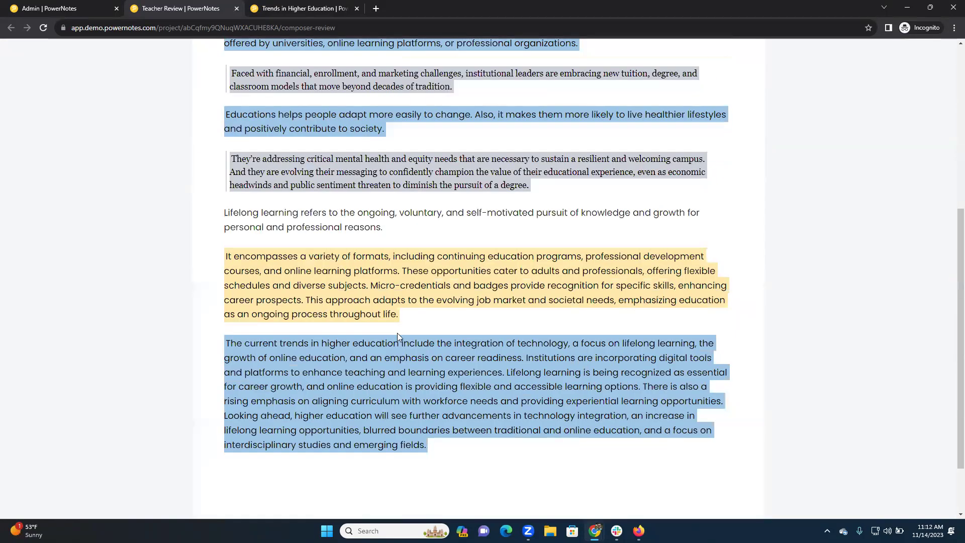
scroll(398, 336, up, 4)
mouse_move(339, 234)
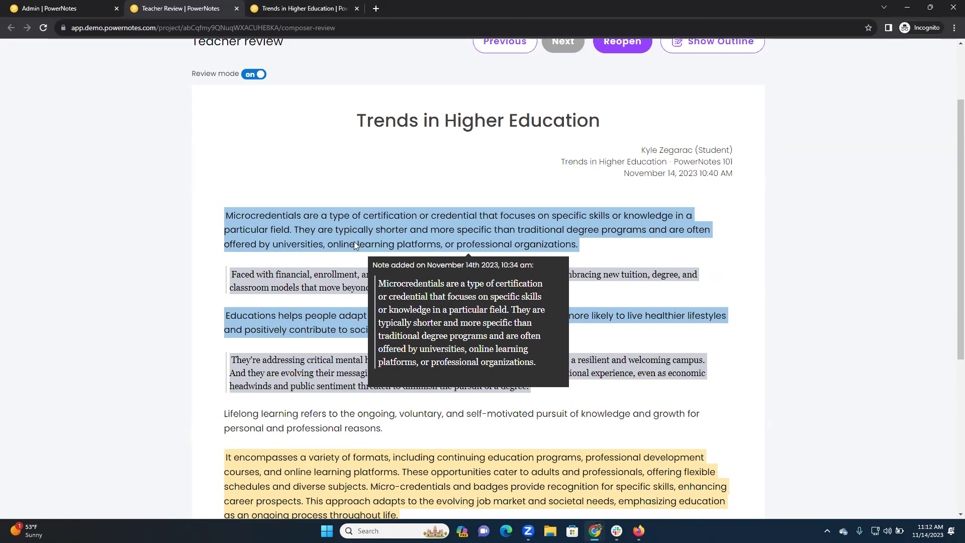
mouse_move(307, 276)
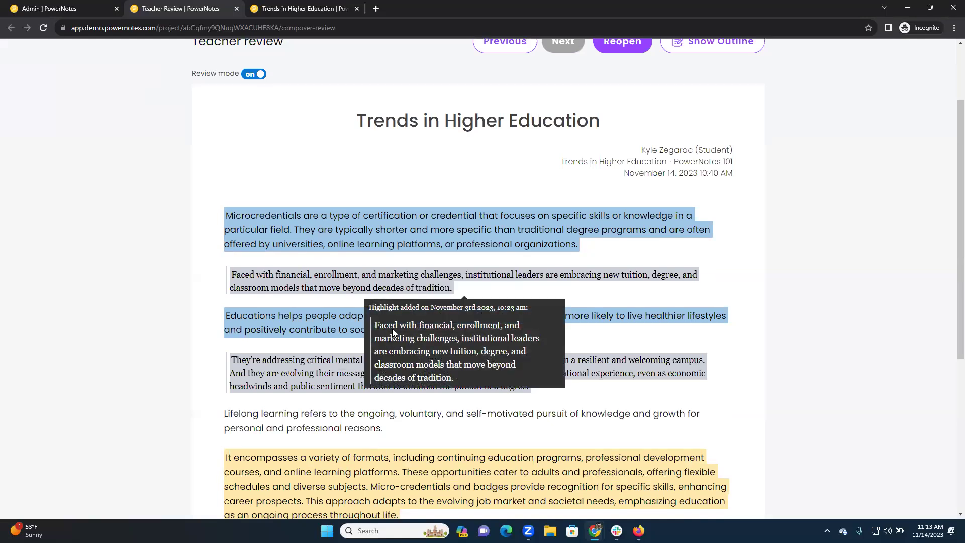
Compare the unhighlighted "Lifelong learning refers to" paragraph with the source details of the yellow passage below it
scroll(845, 240, up, 2)
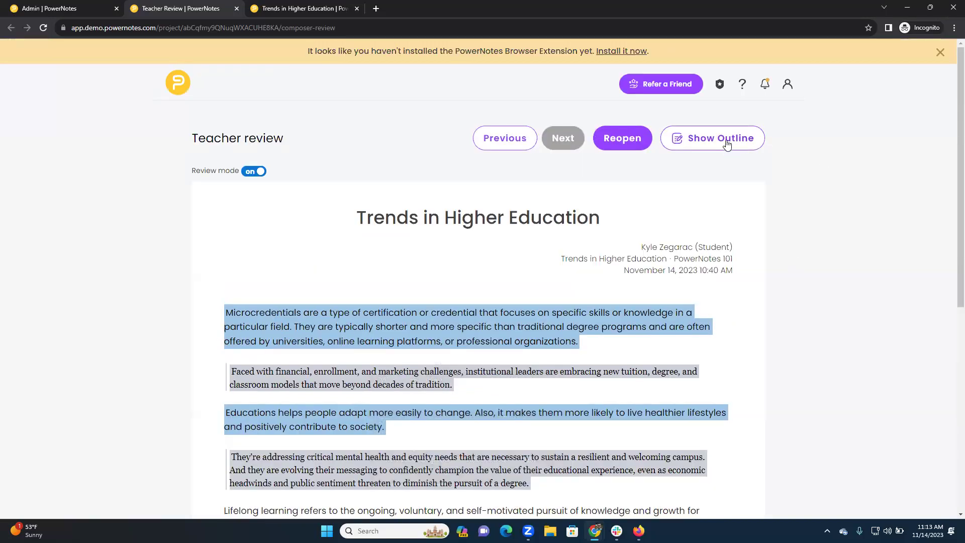
scroll(385, 295, down, 1)
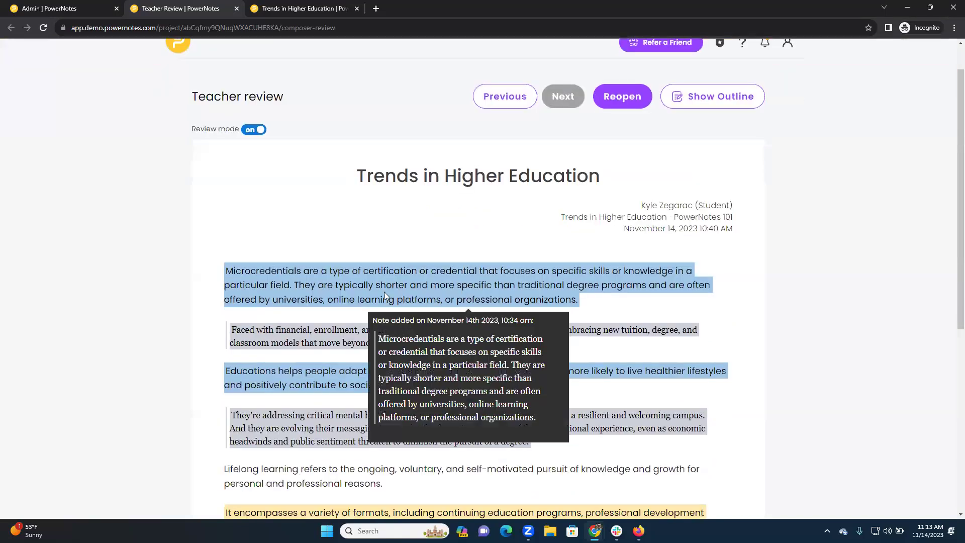
scroll(384, 291, down, 5)
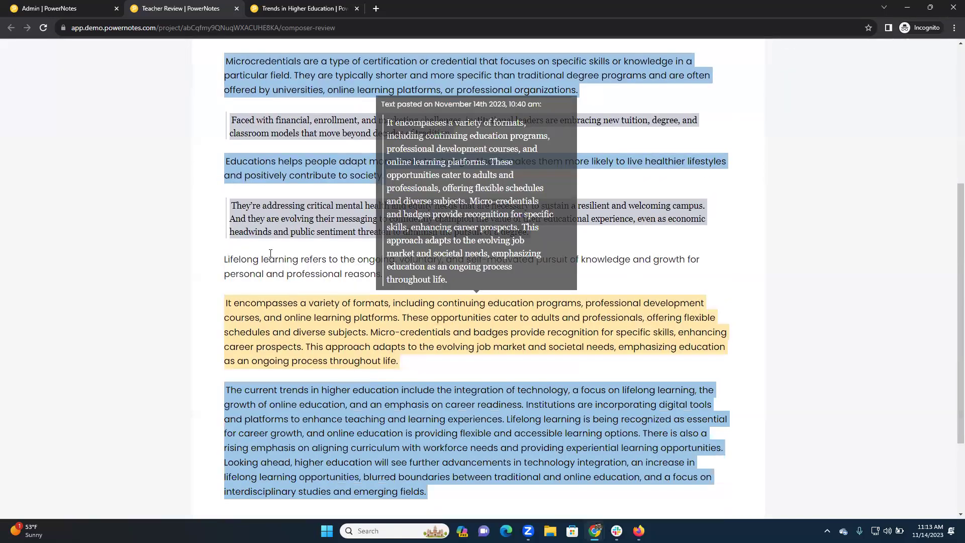
drag(382, 274, 260, 260)
click(341, 265)
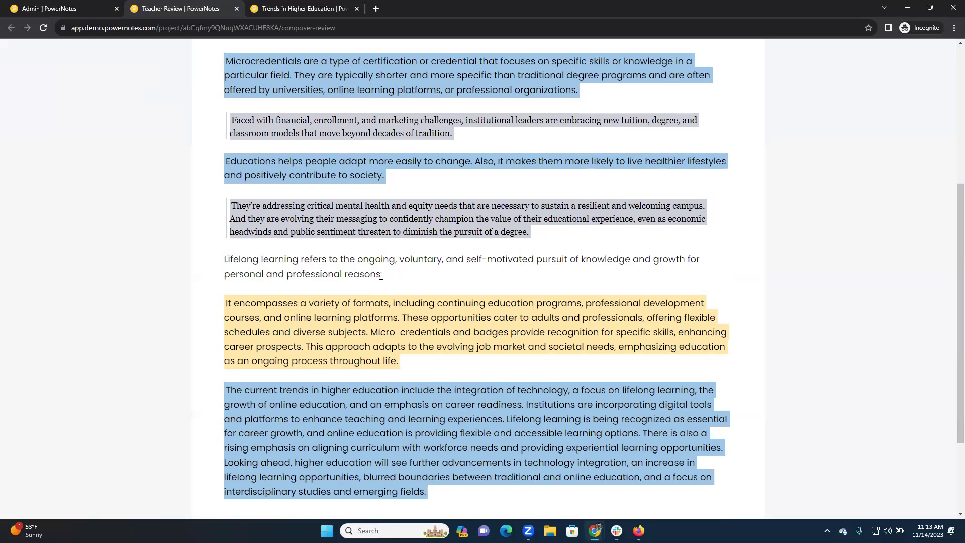
mouse_move(402, 308)
mouse_move(402, 351)
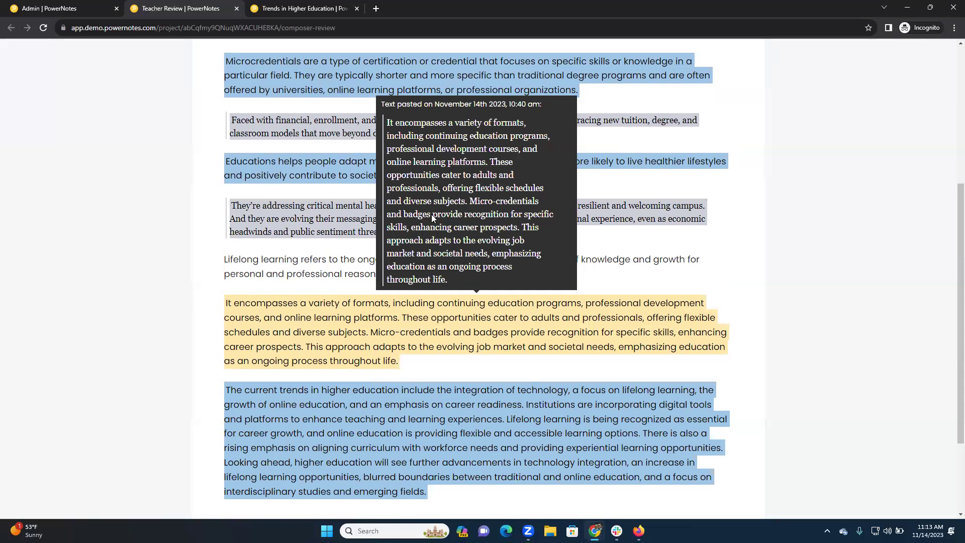
mouse_move(408, 391)
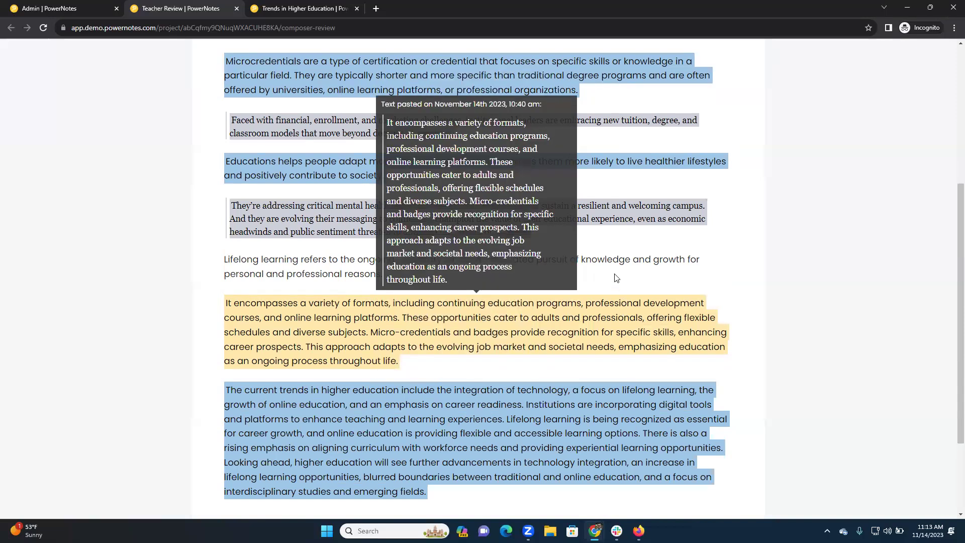
Turn off review mode and look over the plain text of the student's paper
scroll(211, 169, up, 5)
click(250, 179)
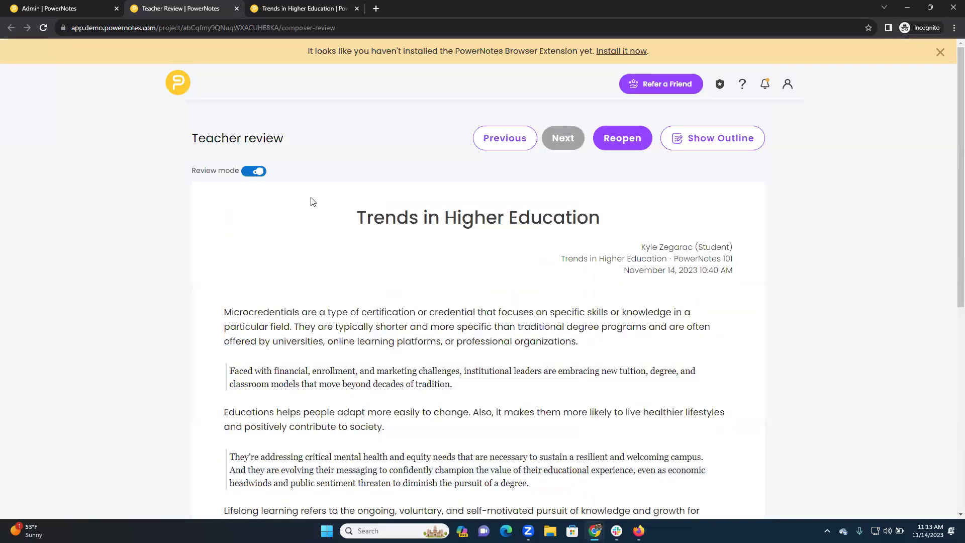
scroll(454, 354, down, 3)
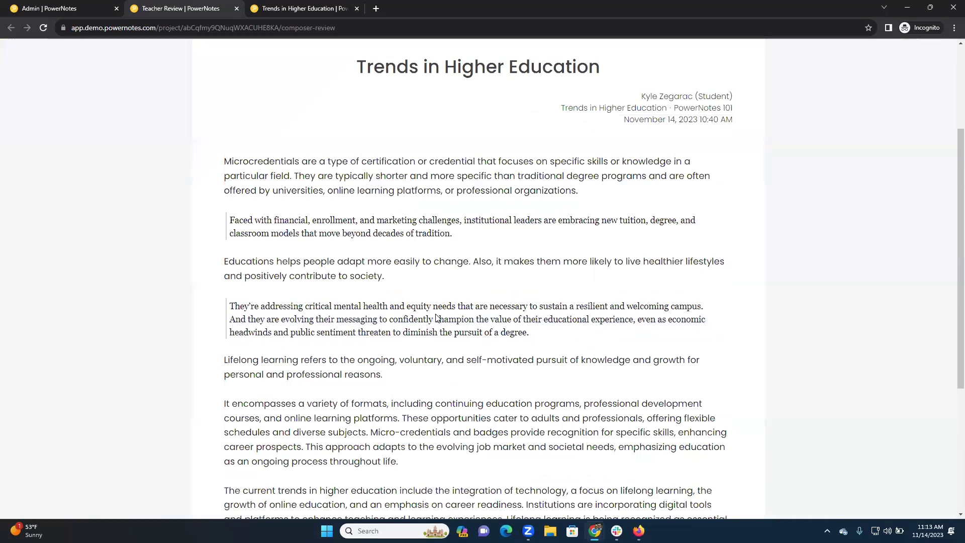
scroll(431, 328, down, 4)
scroll(449, 321, up, 5)
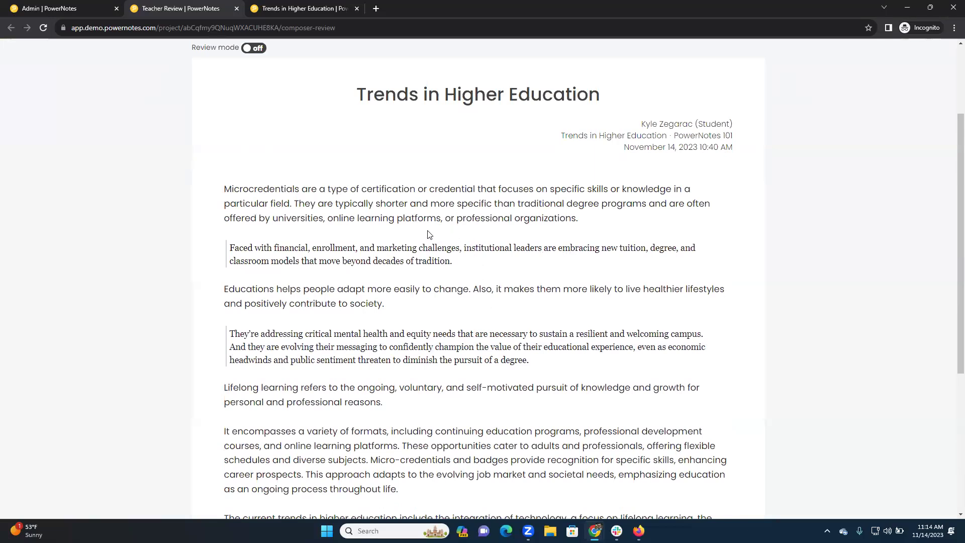
scroll(428, 196, up, 1)
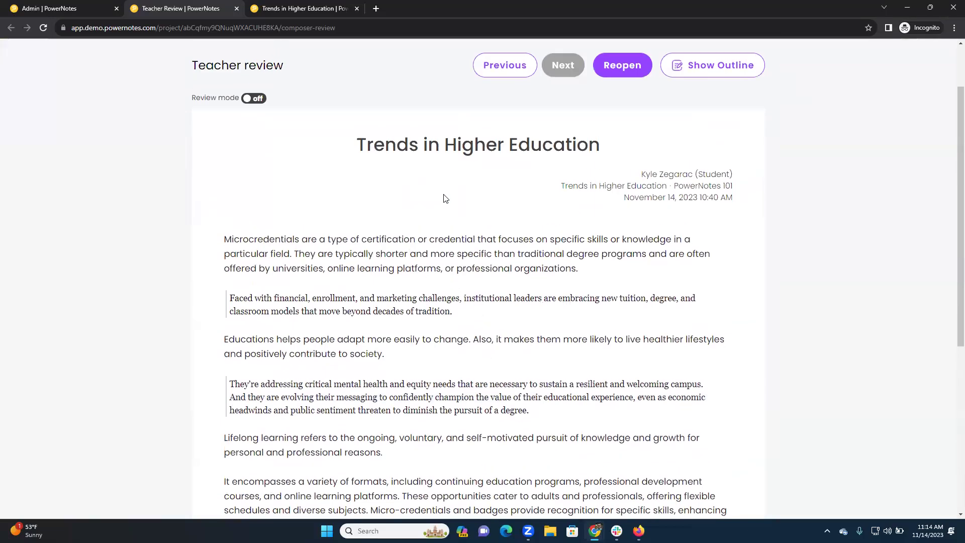
Turn on review mode for the paper and inspect the source details of the pasted passage starting "It encompasses a variety of formats"
click(254, 98)
mouse_move(397, 305)
scroll(397, 305, down, 3)
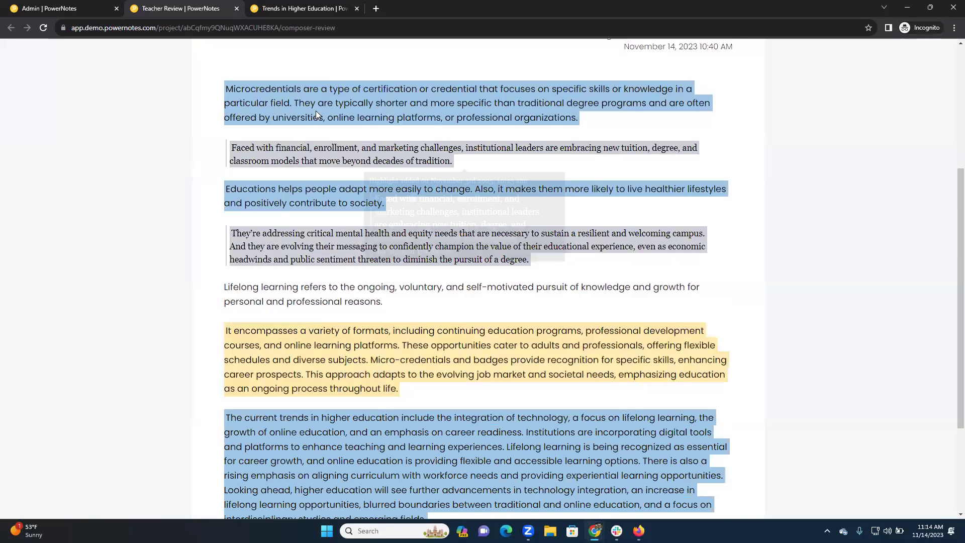
scroll(316, 116, up, 1)
mouse_move(322, 150)
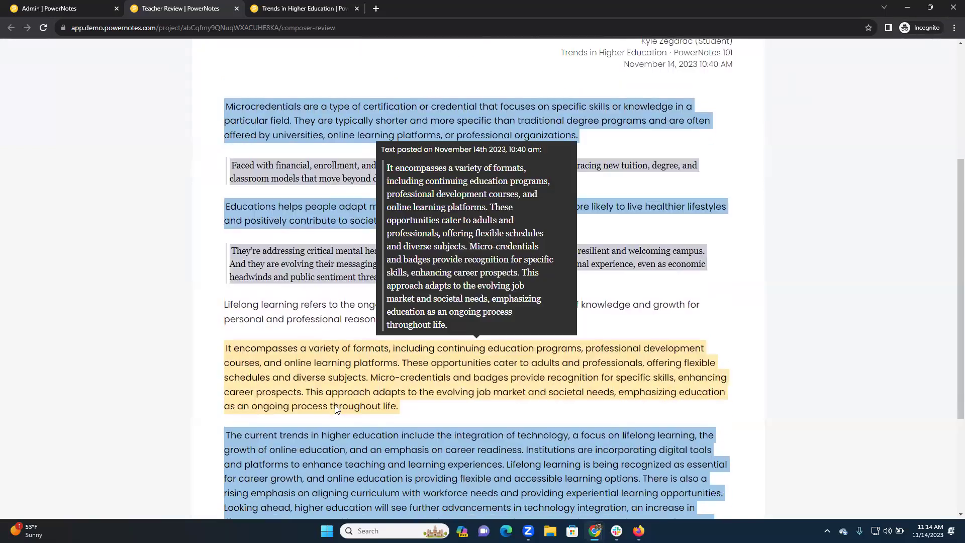
scroll(383, 386, down, 1)
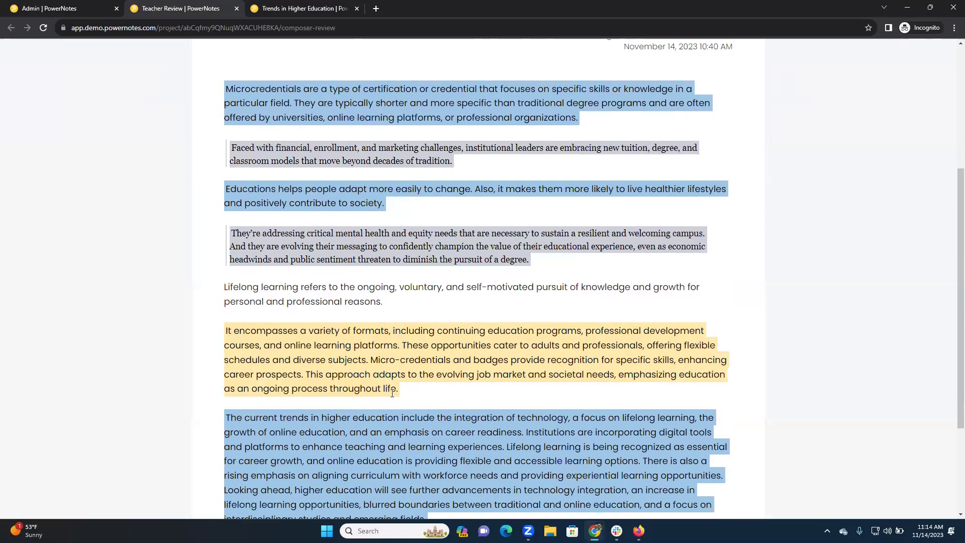
Check the source details of the microcredentials note at the start of the paper and turn off review mode
scroll(395, 375, up, 3)
mouse_move(357, 274)
scroll(357, 274, down, 3)
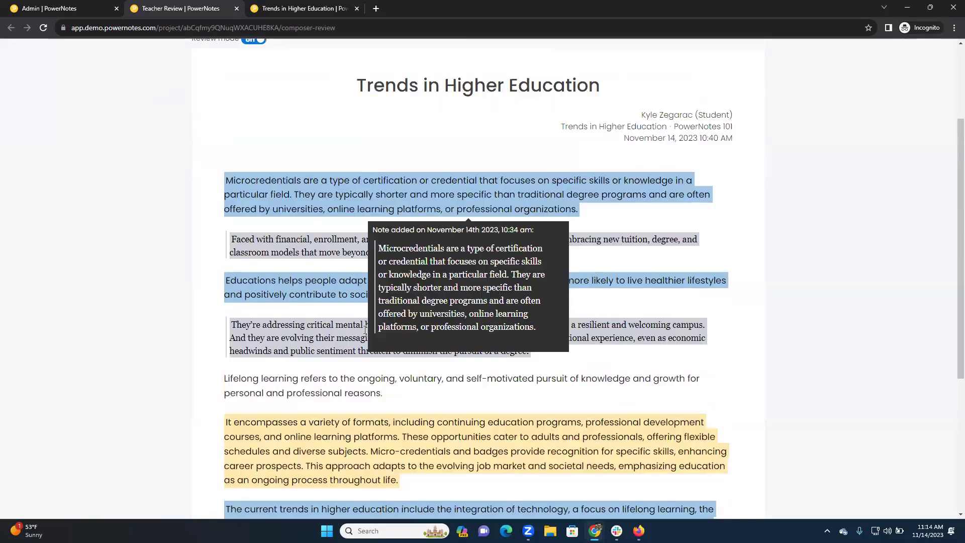
mouse_move(366, 322)
scroll(270, 197, up, 5)
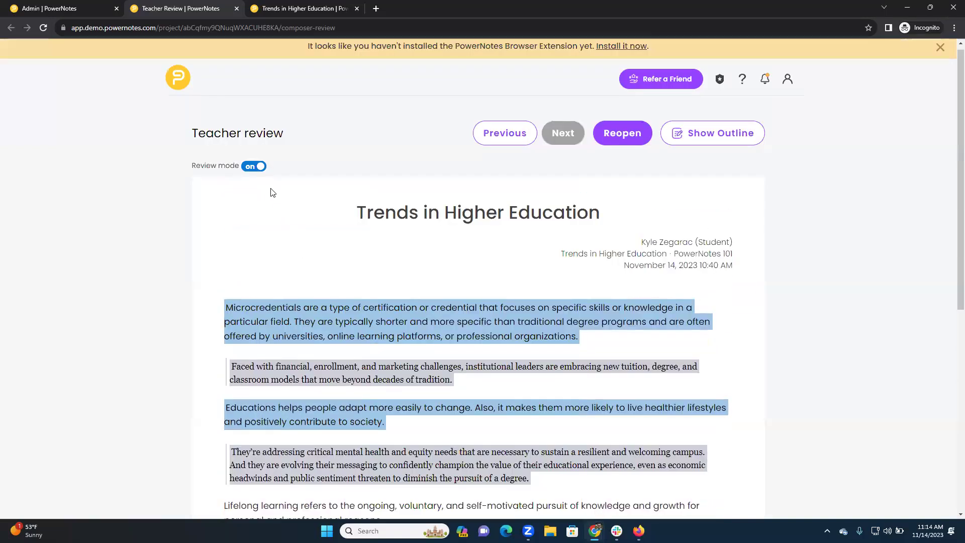
click(257, 172)
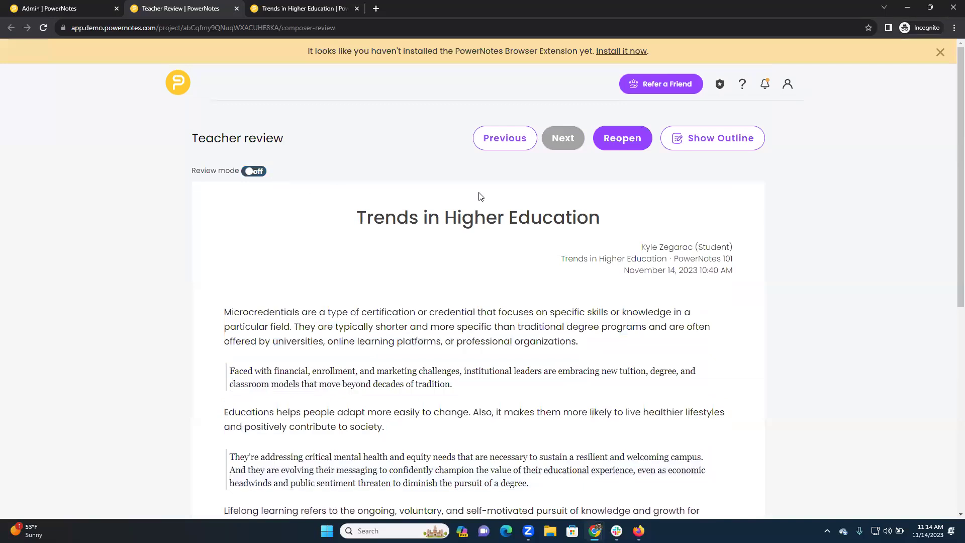
Show the student's outline beside the paper and browse its cards down to the Future of Higher Ed topic
click(699, 144)
scroll(705, 316, down, 3)
scroll(705, 316, down, 6)
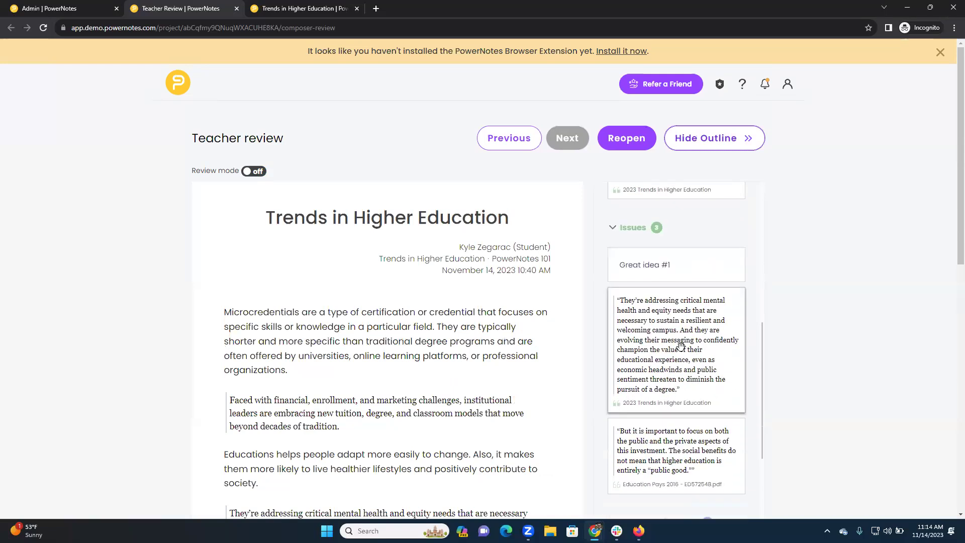
scroll(681, 344, down, 3)
Turn on review mode alongside the outline and inspect the source details of the microcredentials passage
click(254, 171)
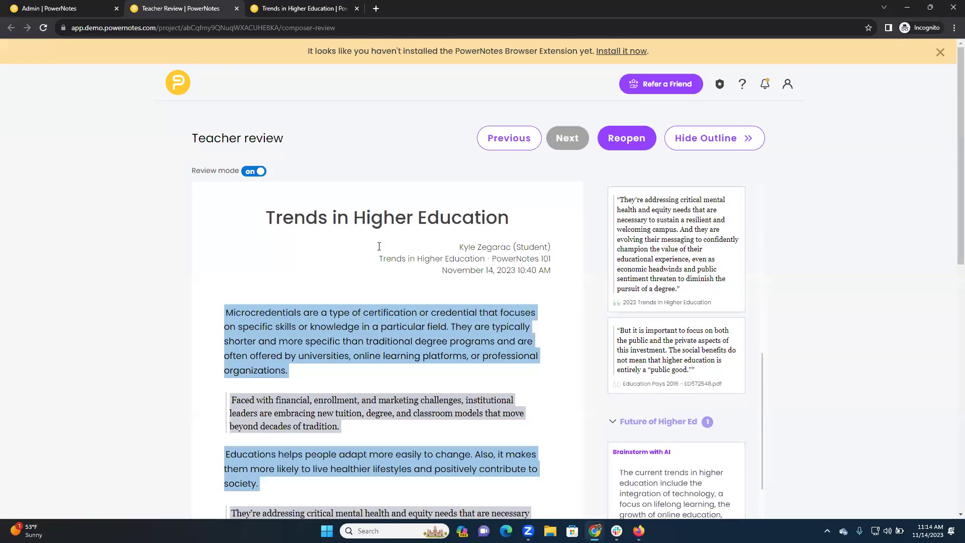
scroll(379, 247, down, 3)
mouse_move(394, 184)
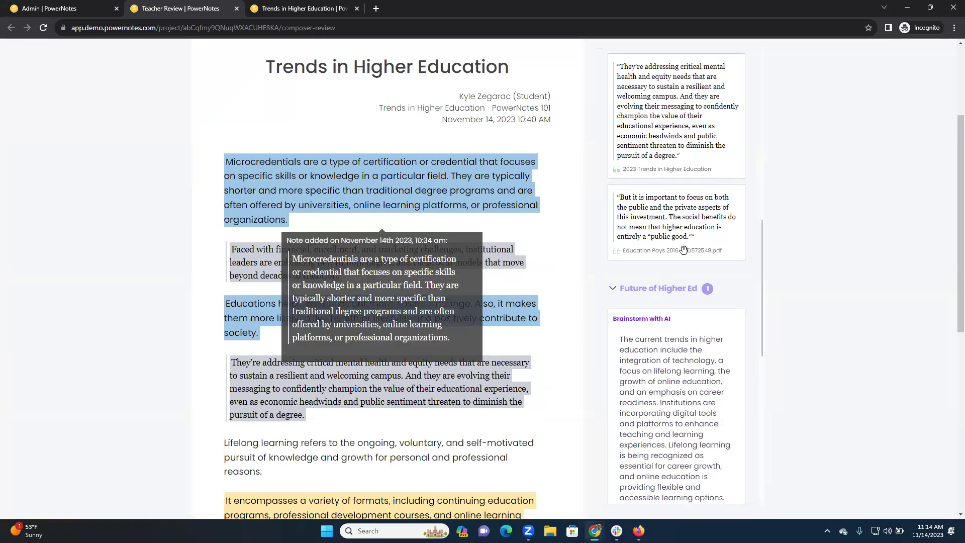
Compare the outline's Bookmarks and Current Trends cards with the highlighted microcredentials and education passages in the paper
scroll(704, 231, up, 2)
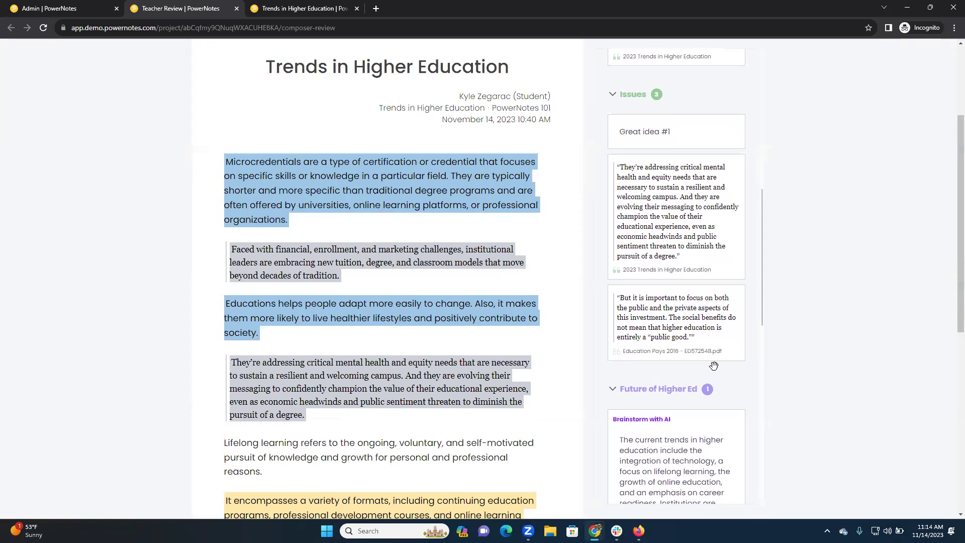
scroll(709, 367, up, 8)
scroll(693, 357, up, 3)
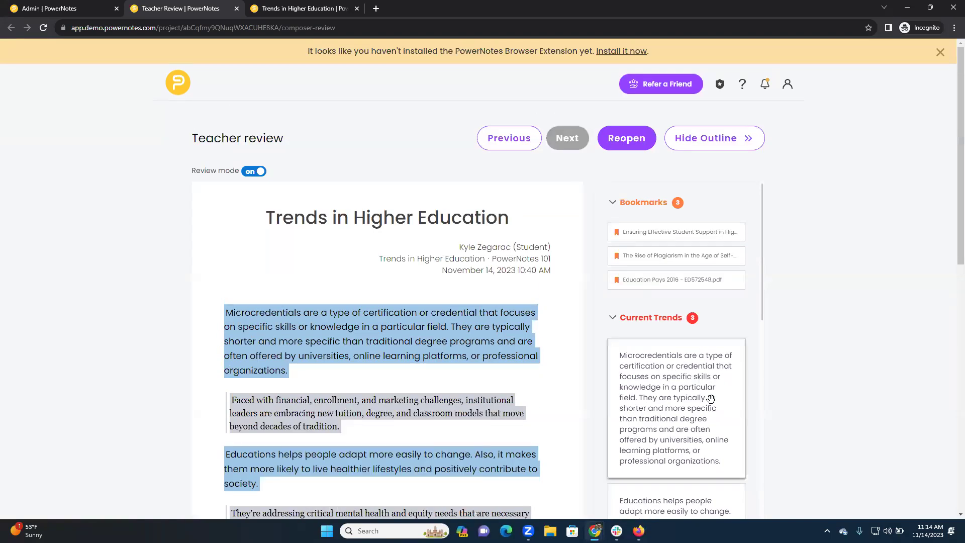
scroll(559, 337, down, 1)
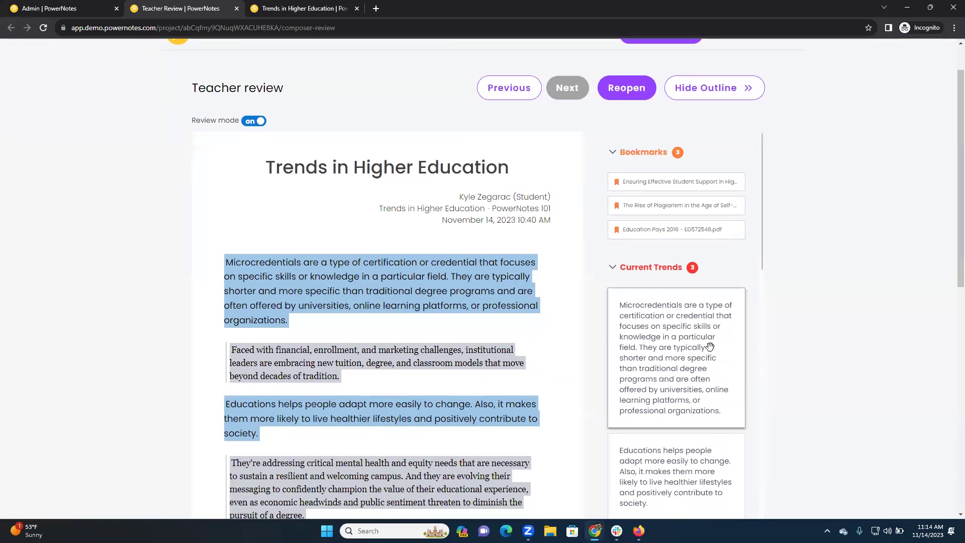
scroll(611, 343, down, 2)
mouse_move(466, 352)
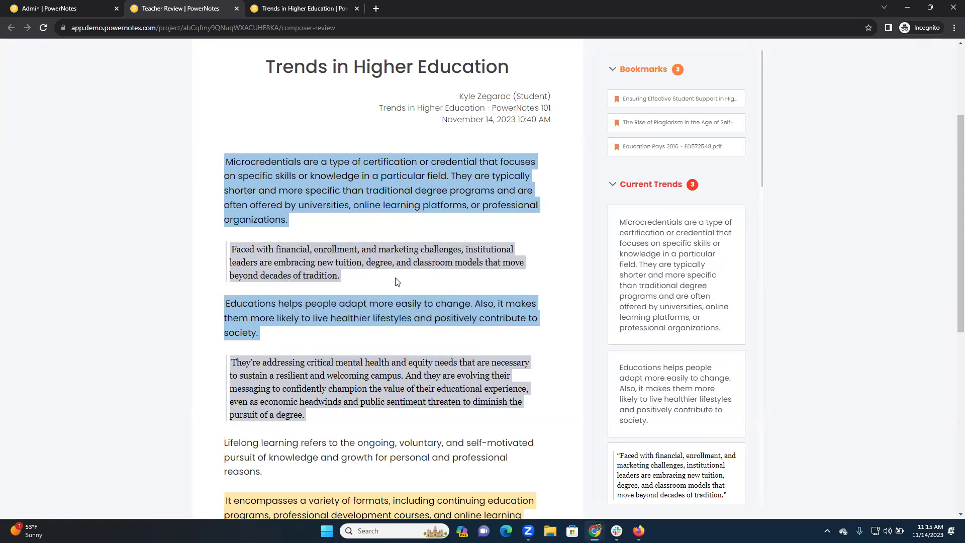
Inspect the source details of the yellow pasted passage and check it against the cards in the outline
mouse_move(447, 321)
scroll(452, 374, down, 4)
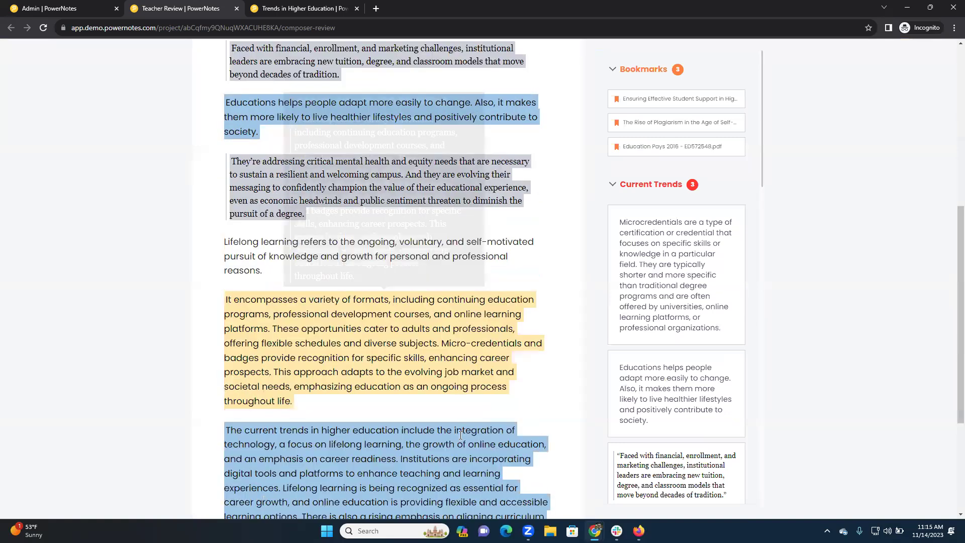
scroll(667, 404, down, 2)
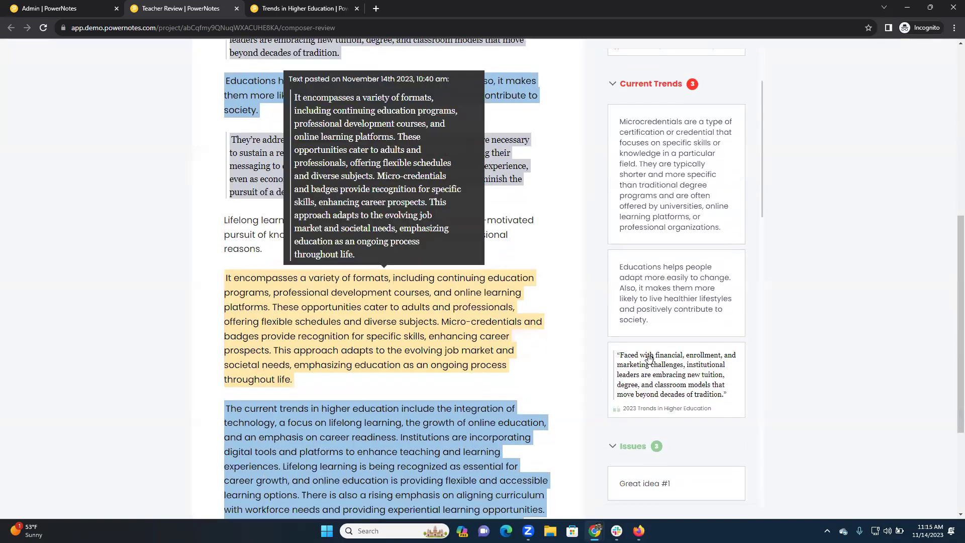
scroll(654, 326, down, 3)
scroll(553, 276, up, 10)
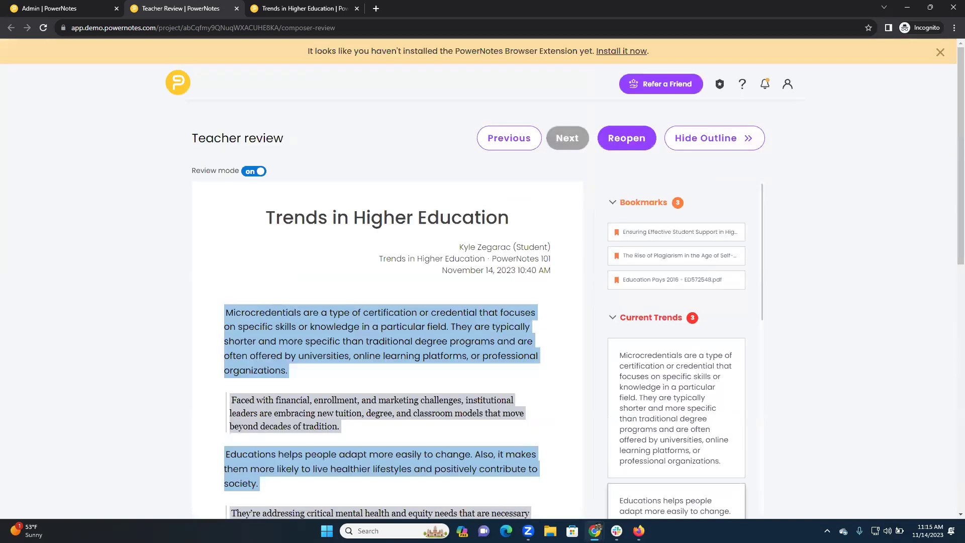
Switch to Firefox and open the student projects list for Climate Change Research Project - Fall 2023
click(636, 478)
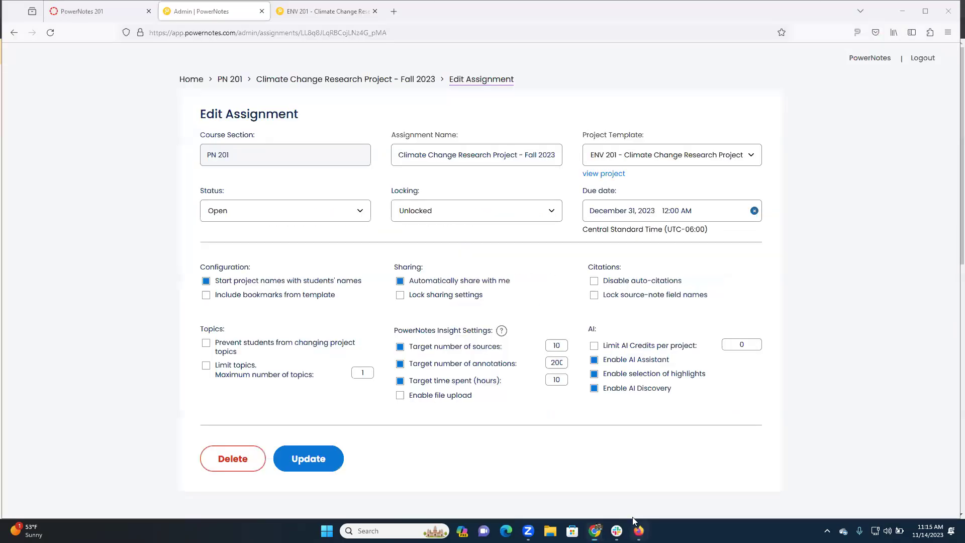
click(363, 79)
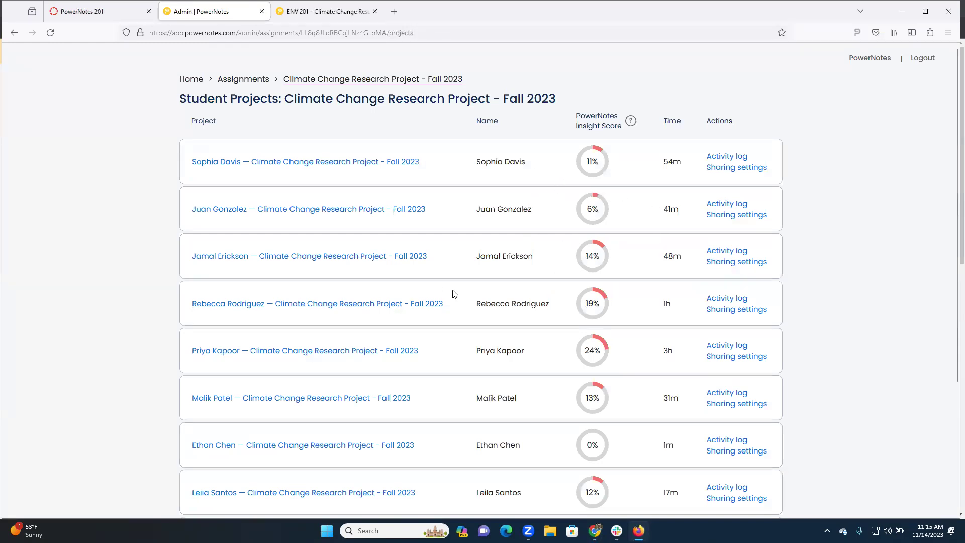
Open the third student's climate change project and look over its outline topics, quotes and citations
click(375, 256)
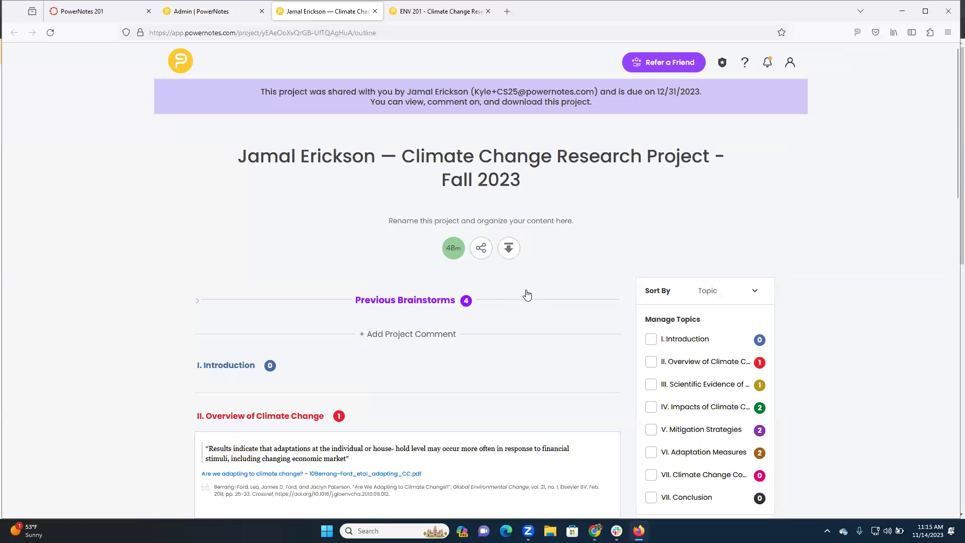
scroll(536, 307, down, 1)
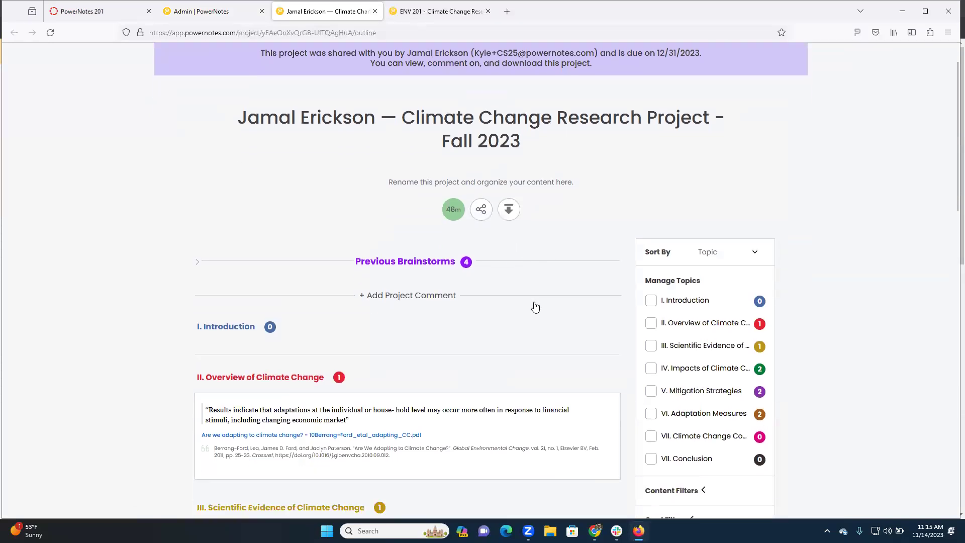
scroll(535, 308, down, 3)
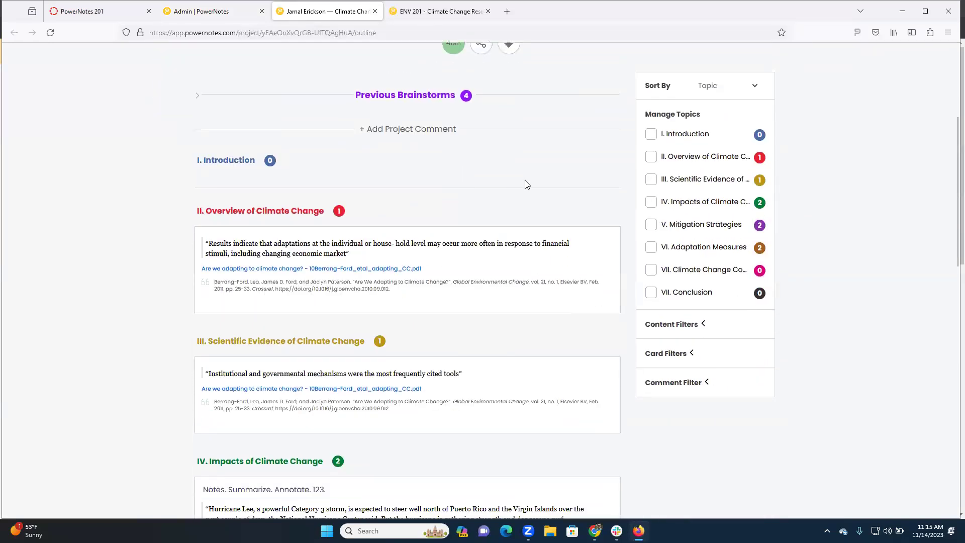
scroll(527, 184, up, 2)
scroll(493, 258, up, 2)
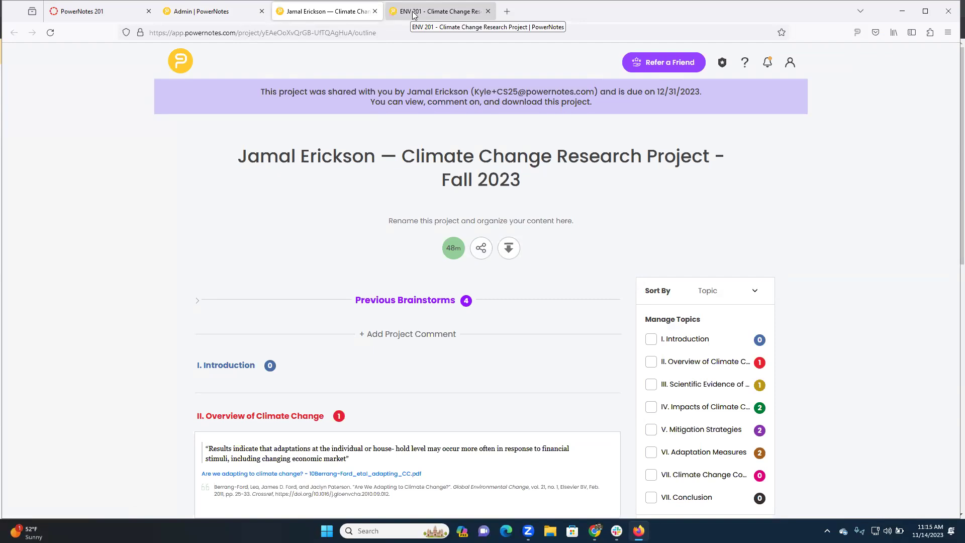
Return to the student projects list and open the third student's activity log to view its events
click(232, 7)
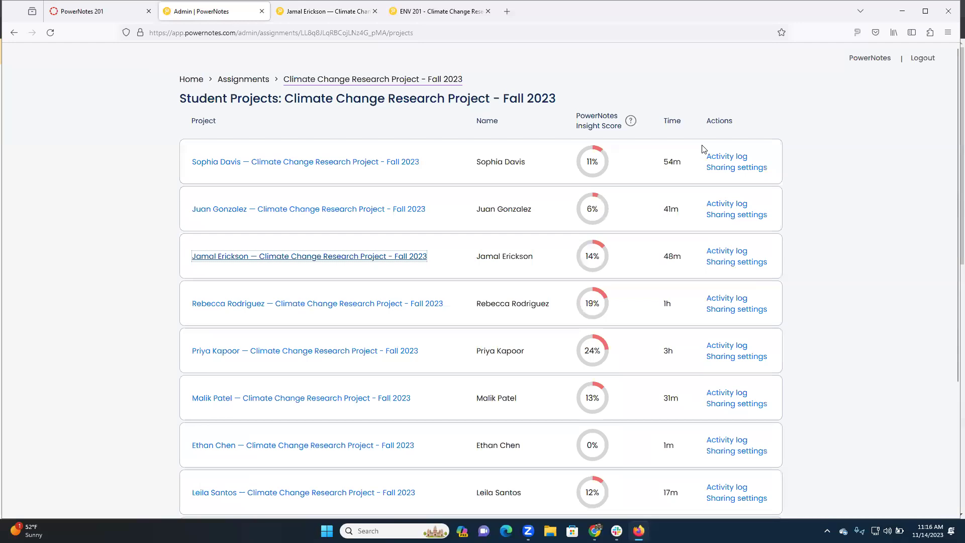
click(729, 251)
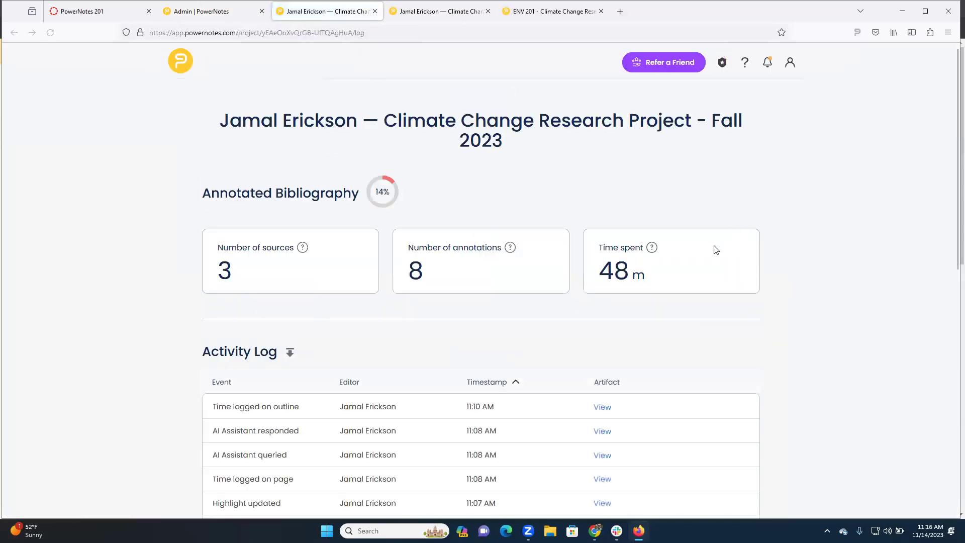
scroll(481, 412, down, 5)
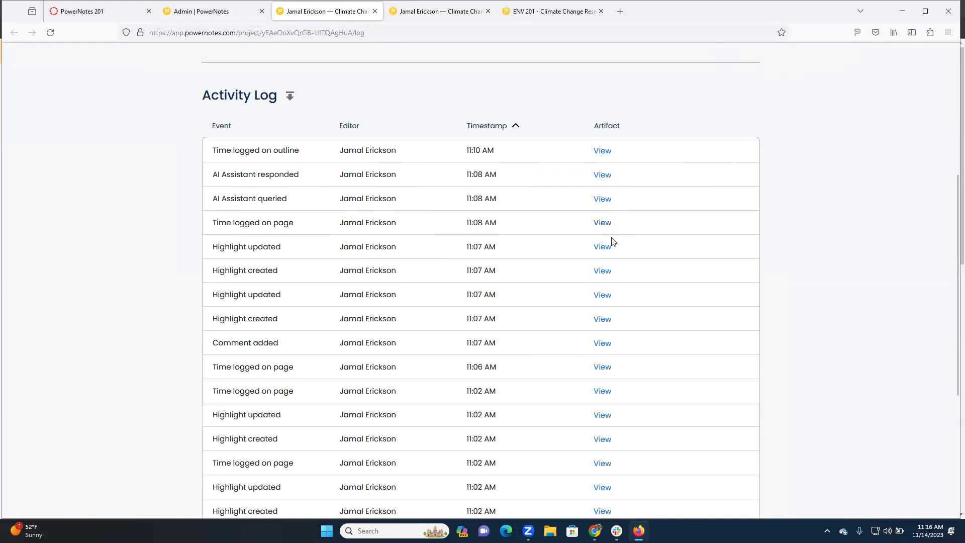
Expand the artifact of the upper "Highlight created" event and examine its highlight text and source
click(603, 272)
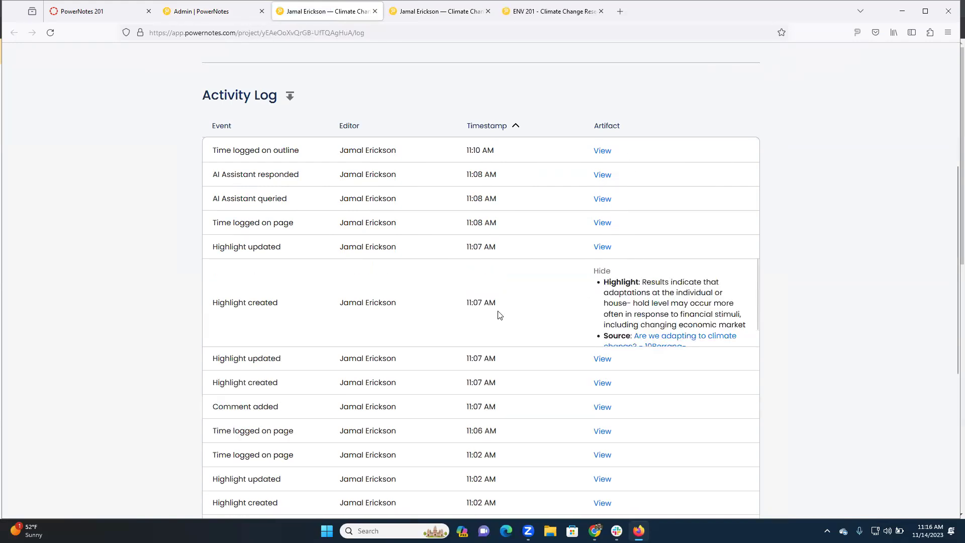
scroll(665, 315, down, 4)
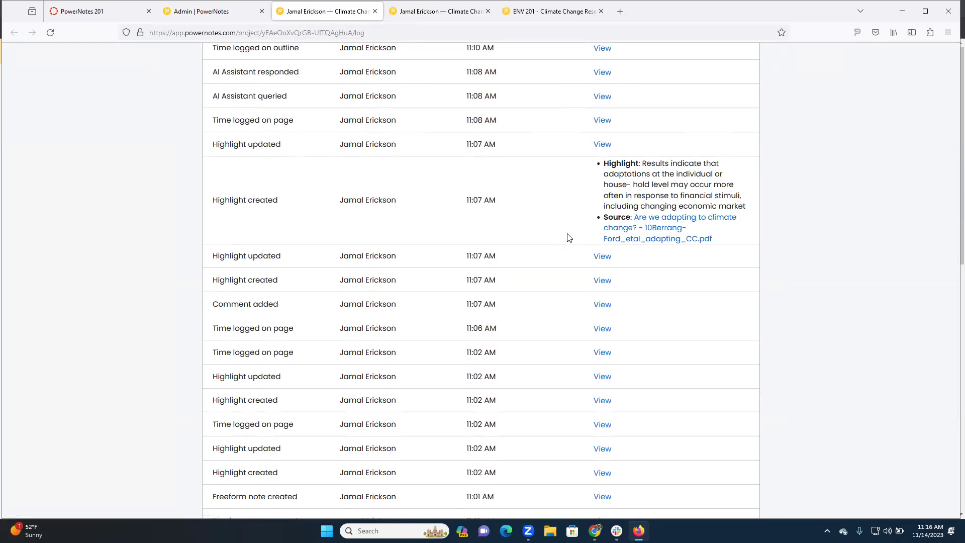
scroll(629, 217, up, 1)
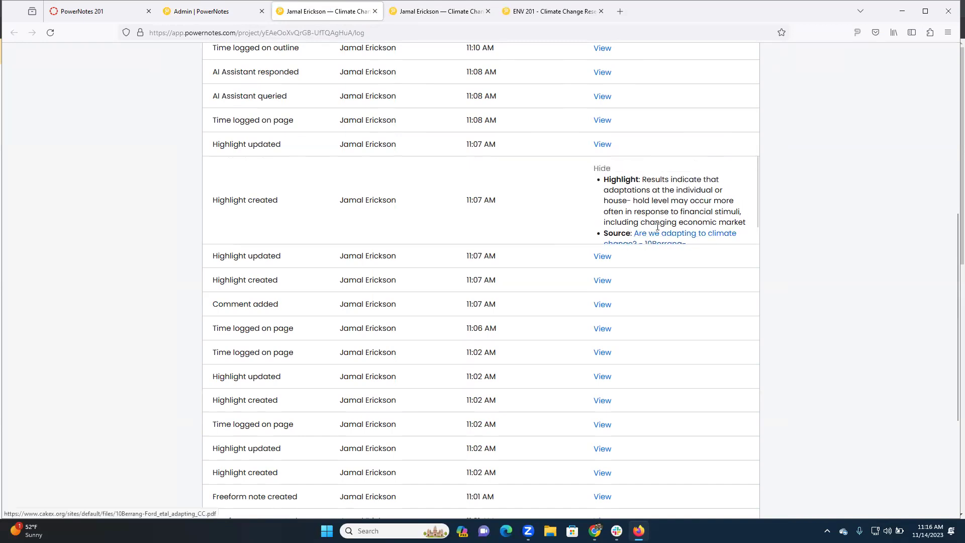
scroll(667, 227, up, 2)
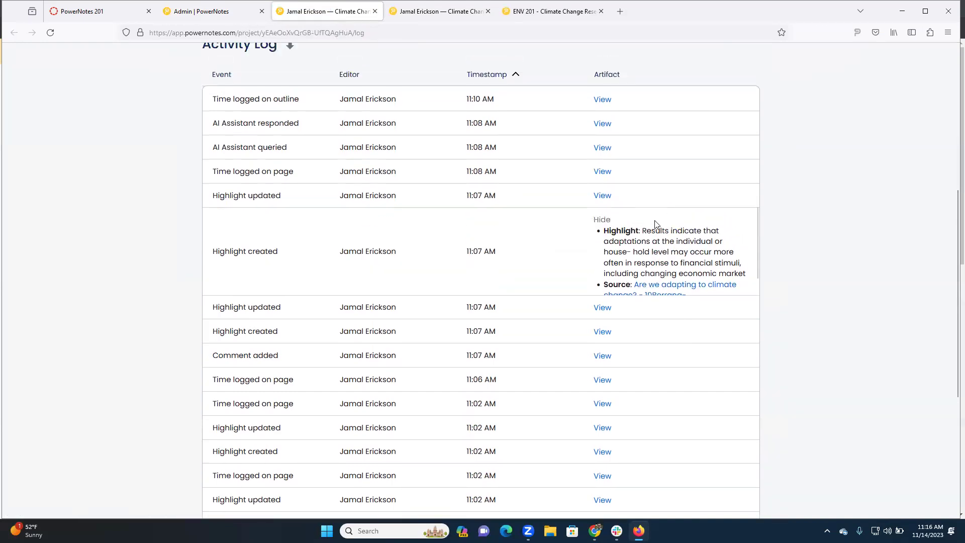
scroll(563, 261, up, 1)
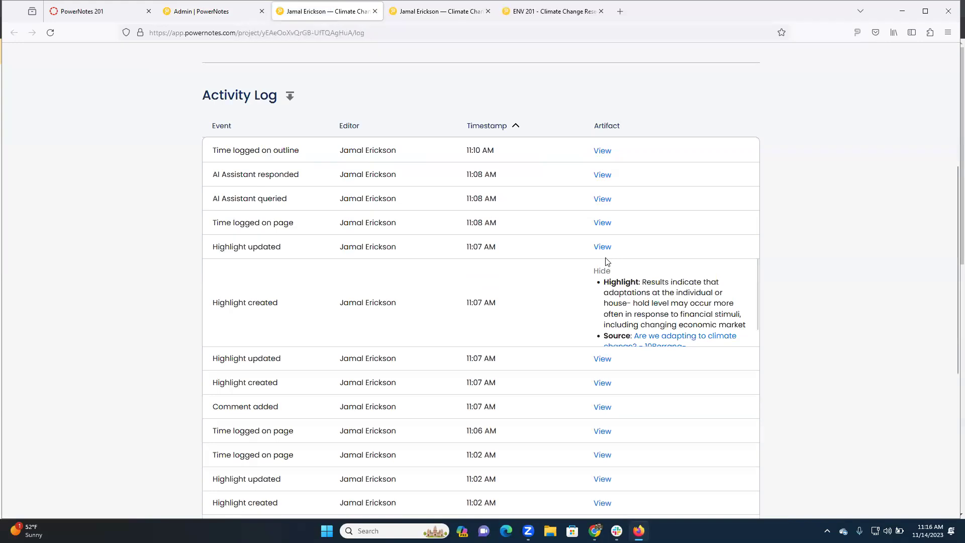
scroll(519, 256, up, 5)
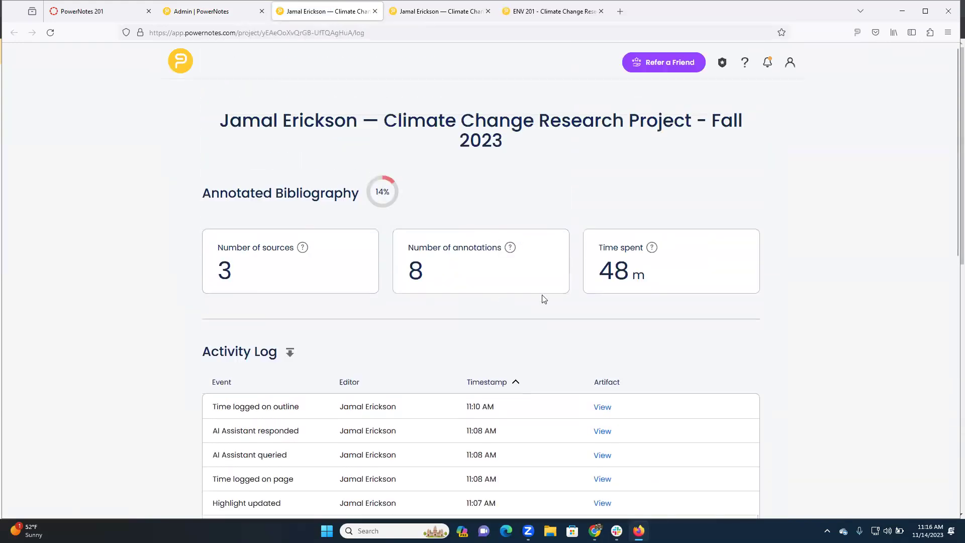
Reopen the third student's project outline from the student projects list and return to the list
click(213, 11)
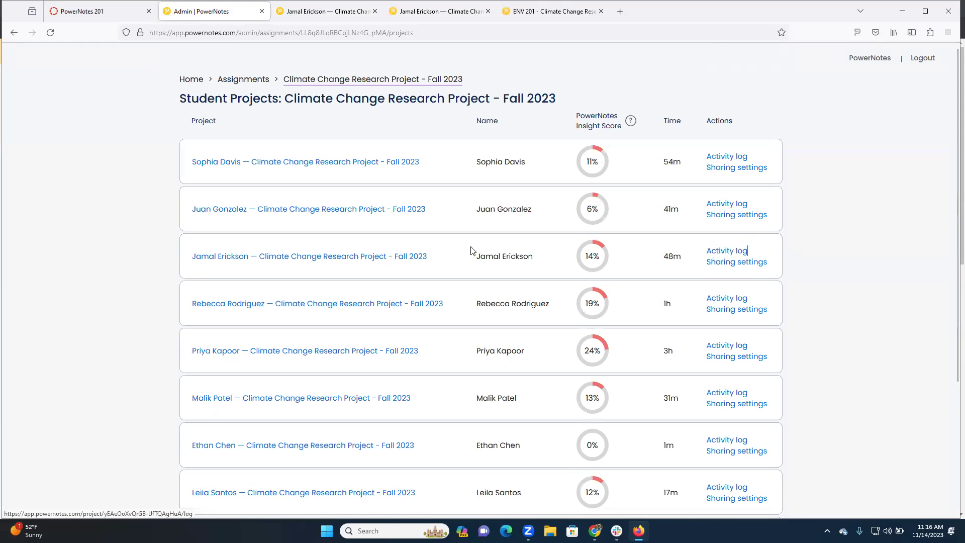
click(300, 257)
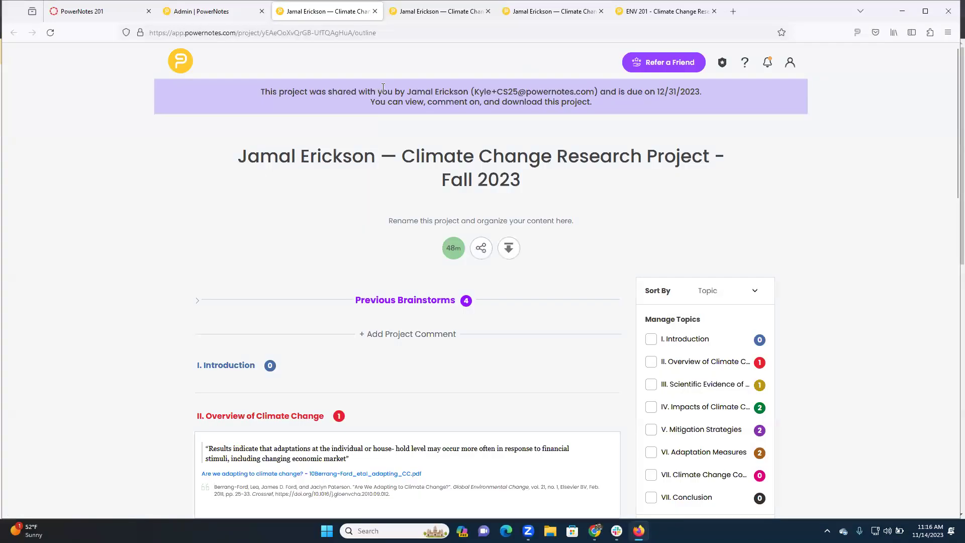
key(ctrl+shift+Tab)
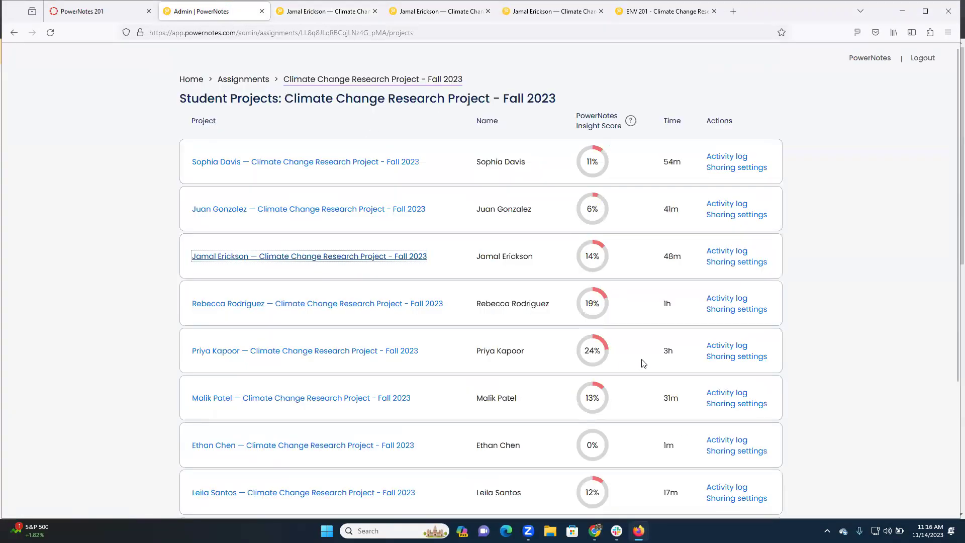